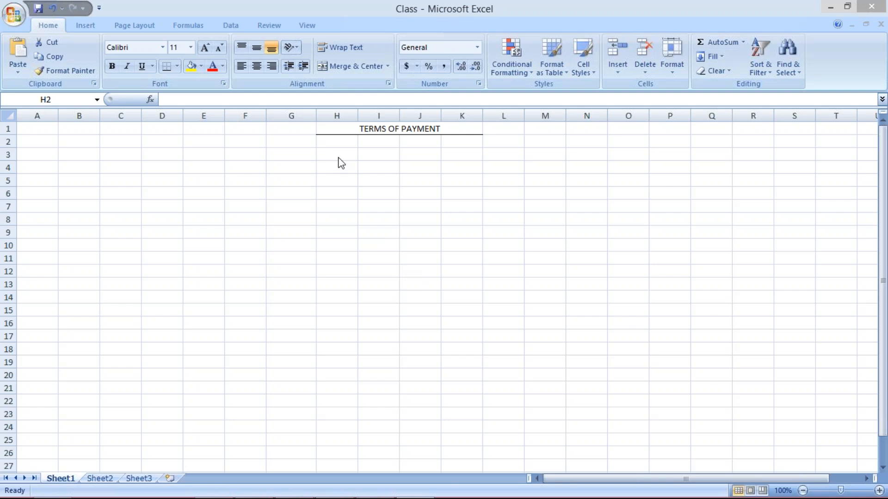
Enter 15TH in cell H3 below the TERMS OF PAYMENT heading.
click(337, 142)
click(337, 154)
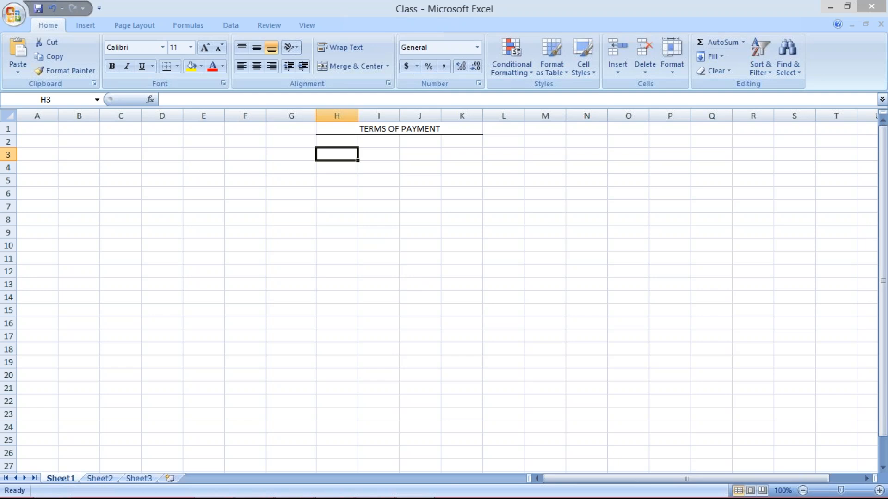
text(15TH)
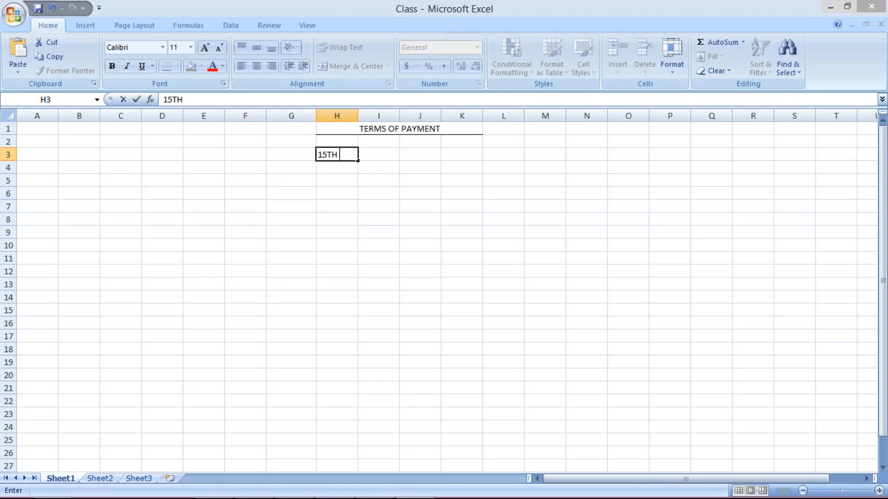
key(Return)
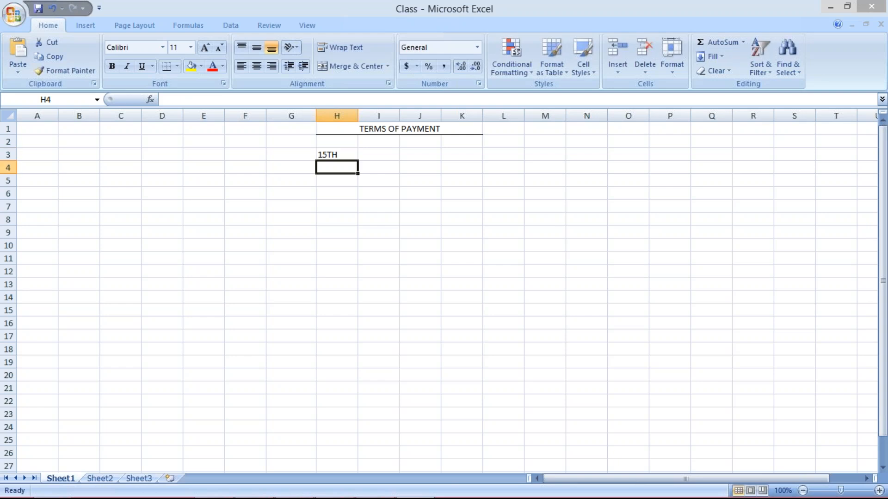
Enter the dates 01.07.2017 in H4 and 31.07.2017 in I4, widening columns H and I to fit.
text(01)
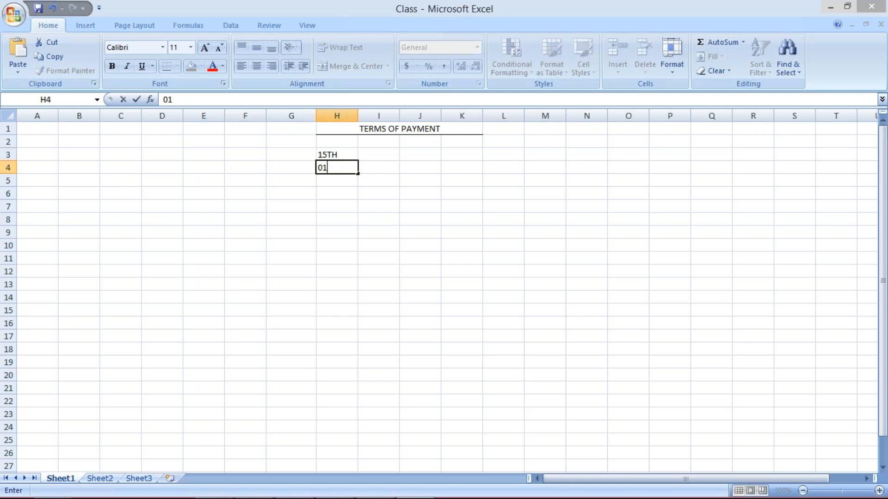
text(.07.2017)
key(F2)
double_click(358, 114)
click(382, 167)
text(31.)
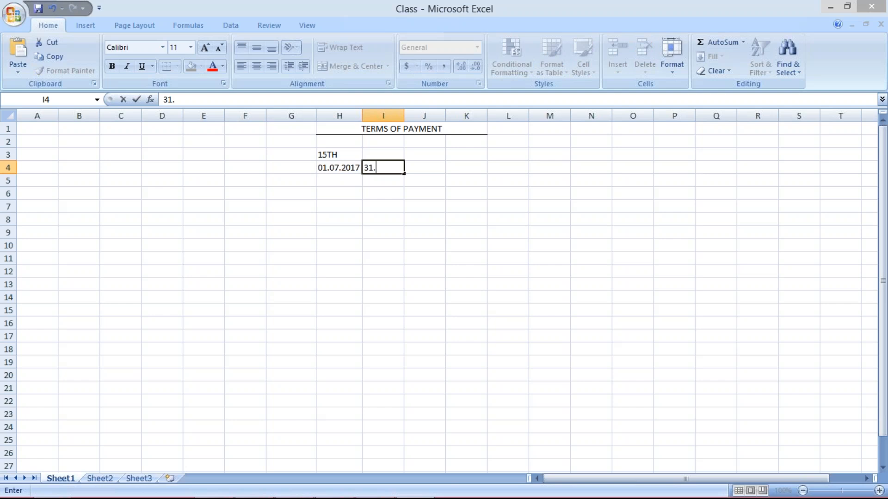
text(07.2017)
click(401, 114)
click(439, 166)
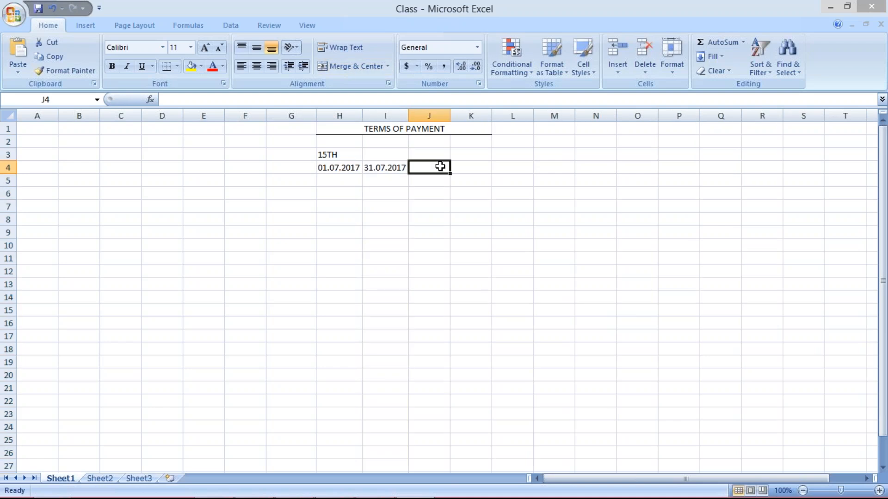
Enter 10 in cell G4 and center it horizontally.
click(295, 166)
text(10)
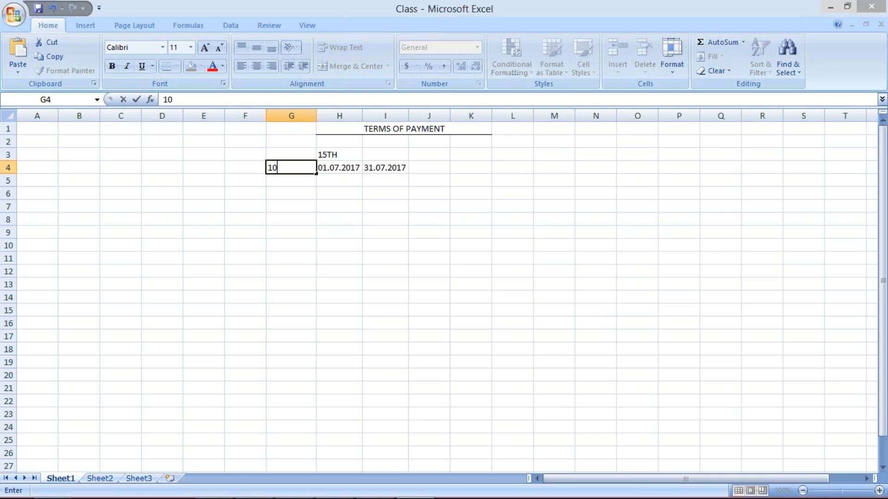
click(429, 167)
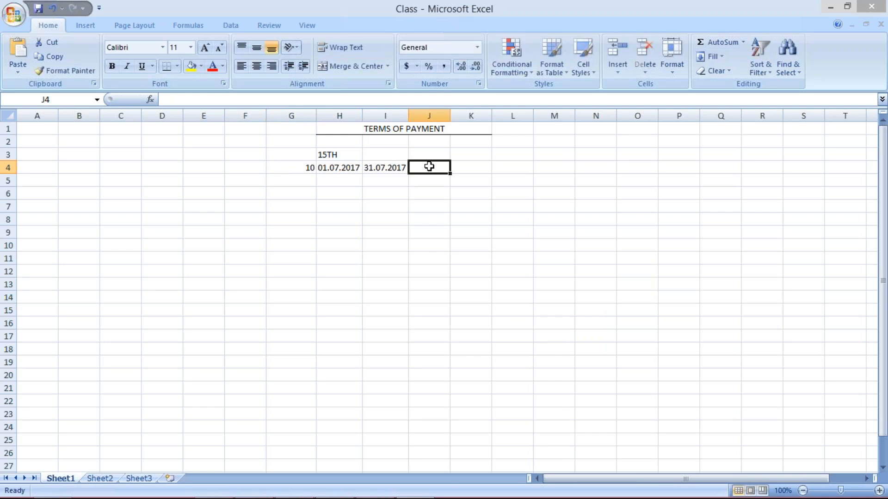
click(280, 171)
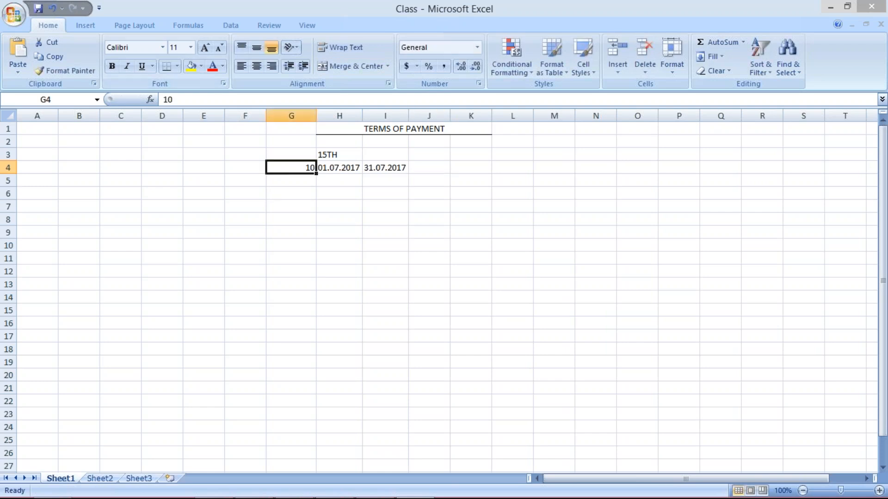
click(257, 65)
Enter the date 15.08.2017 in cell J4 and widen column J to fit.
drag(340, 168, 385, 168)
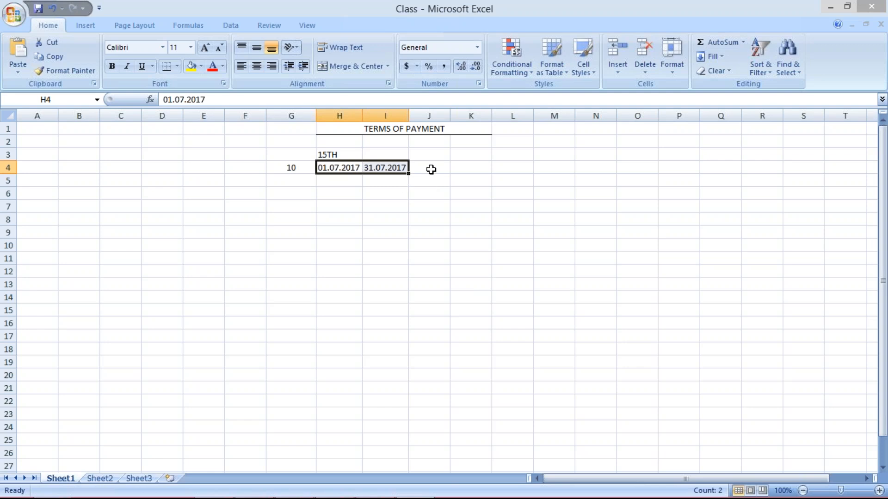
click(431, 169)
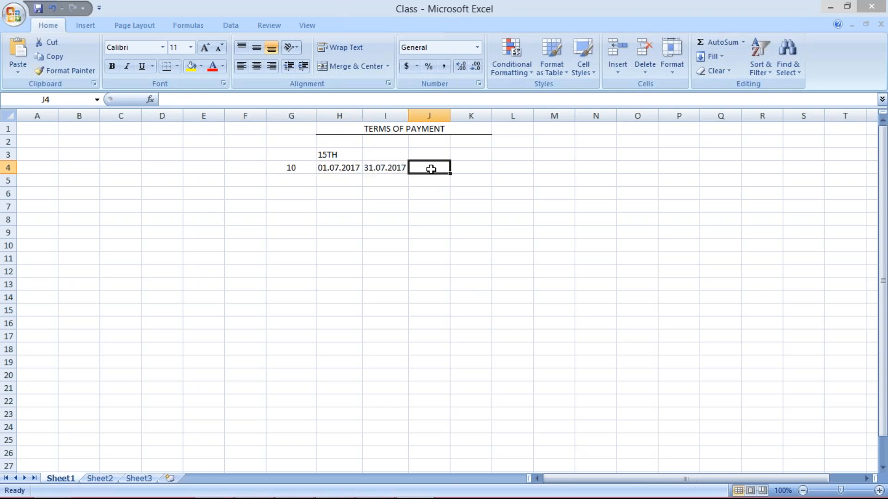
text(15)
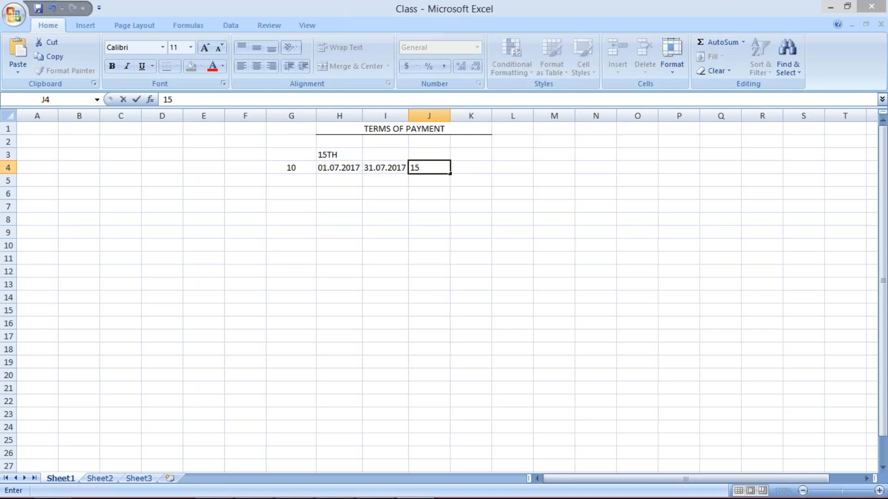
text(.08.2017)
key(Return)
drag(451, 115, 455, 114)
Examine how the due date in J4 relates to the period dates in H4 and I4.
click(431, 165)
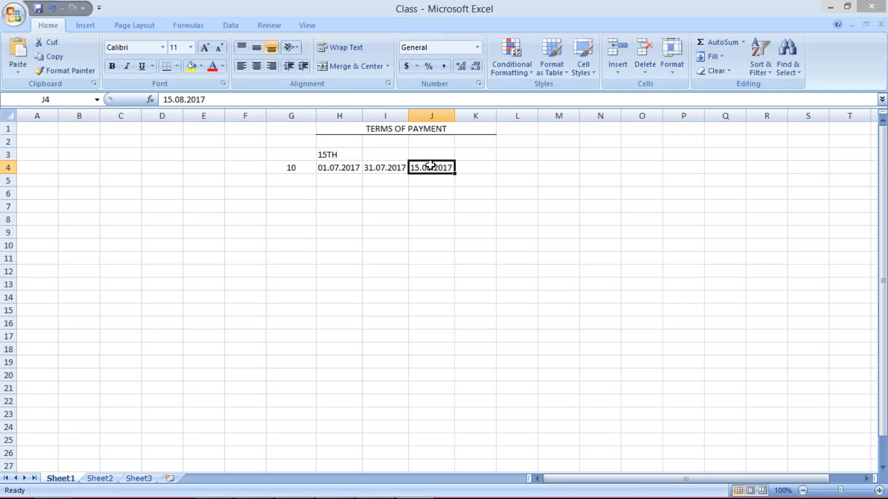
click(344, 167)
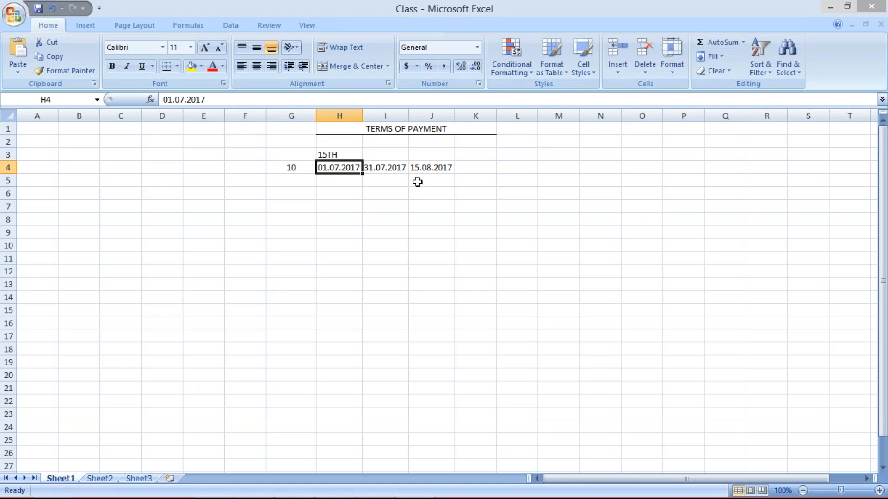
click(433, 169)
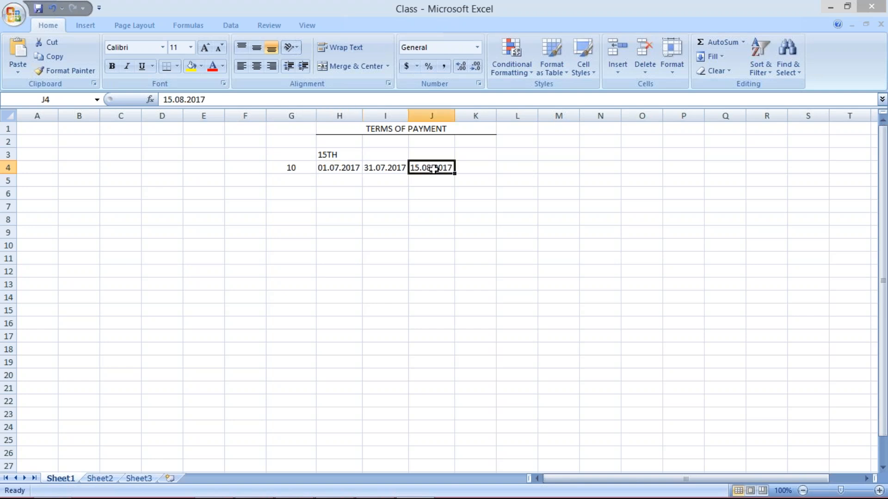
click(381, 171)
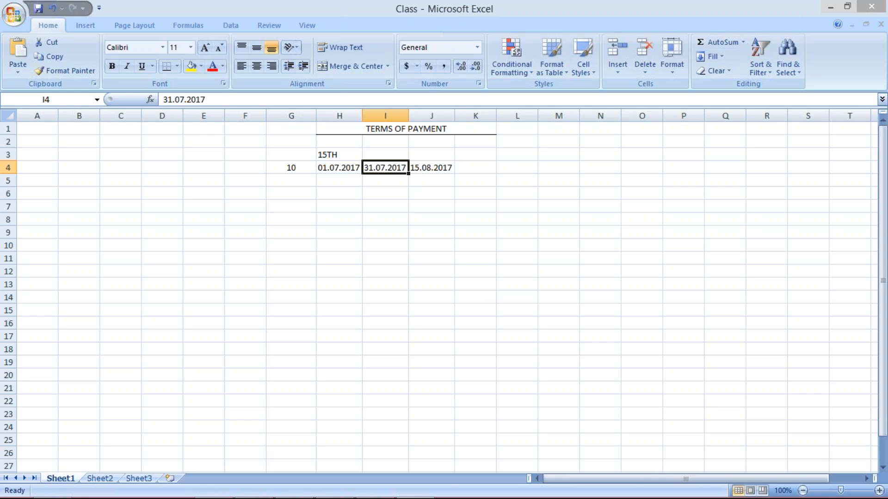
click(432, 168)
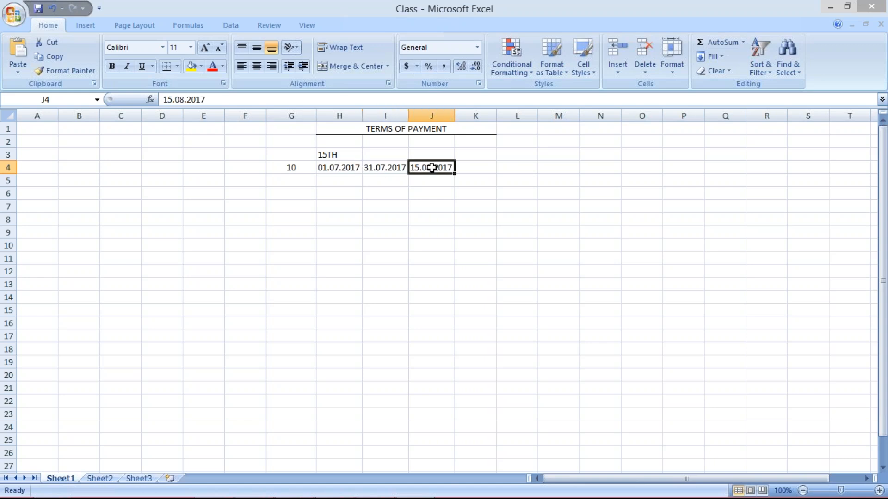
click(337, 168)
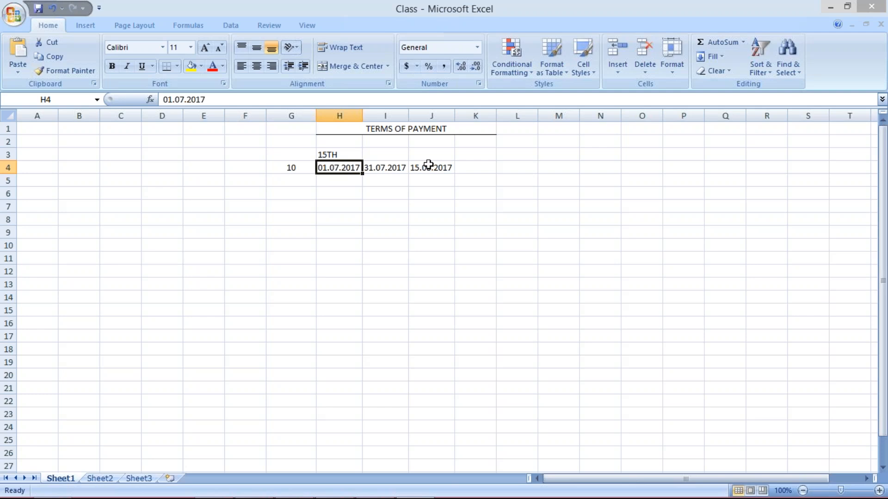
click(393, 169)
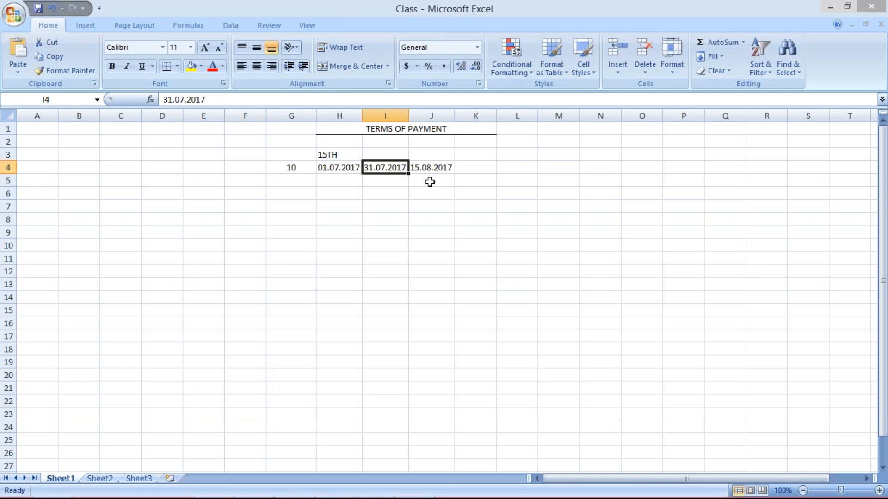
click(431, 168)
Switch to SAP Easy Access and open the Terms of Payment overview with transaction obb8.
mouse_move(376, 498)
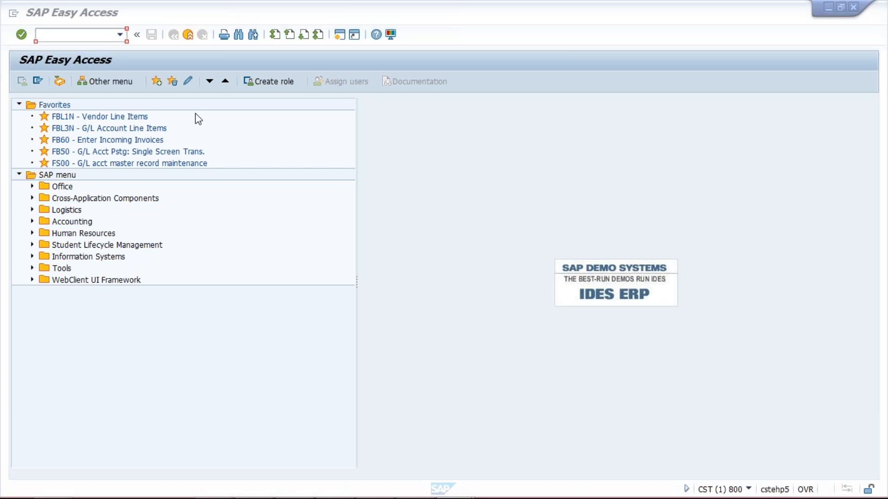
click(67, 34)
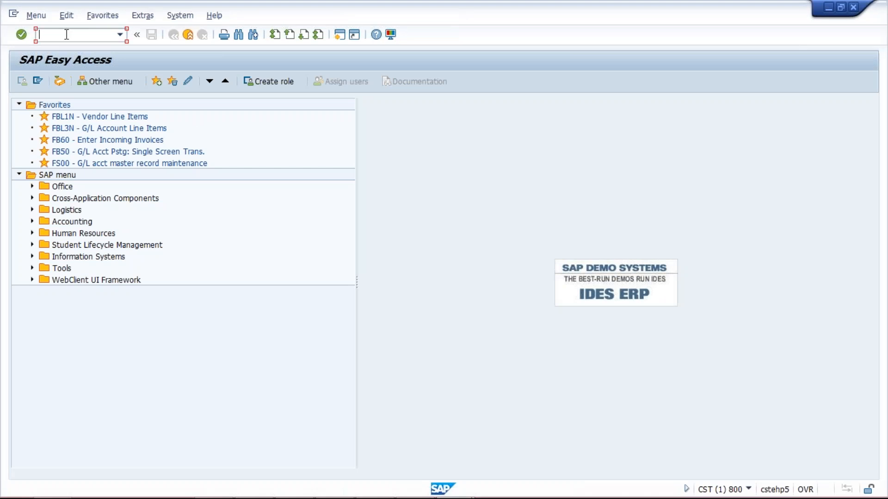
text(obb8)
key(Return)
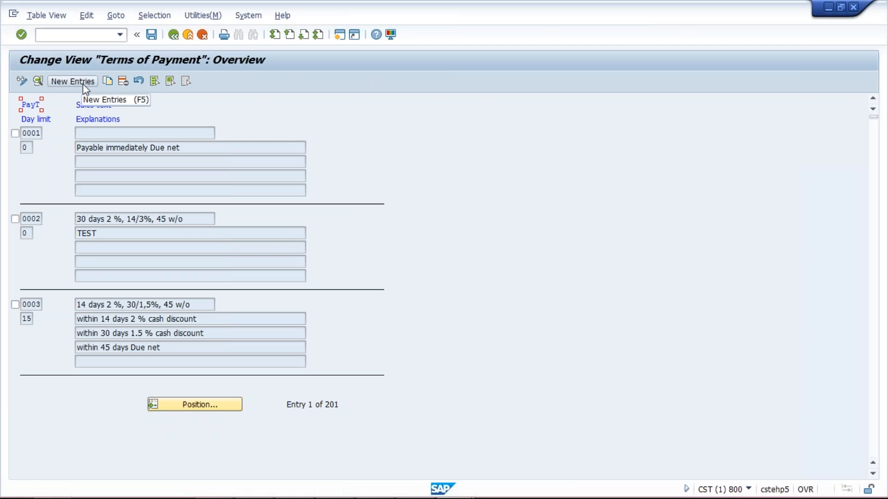
Create a new payment terms entry TM40 with the posting date as the default baseline date.
click(73, 81)
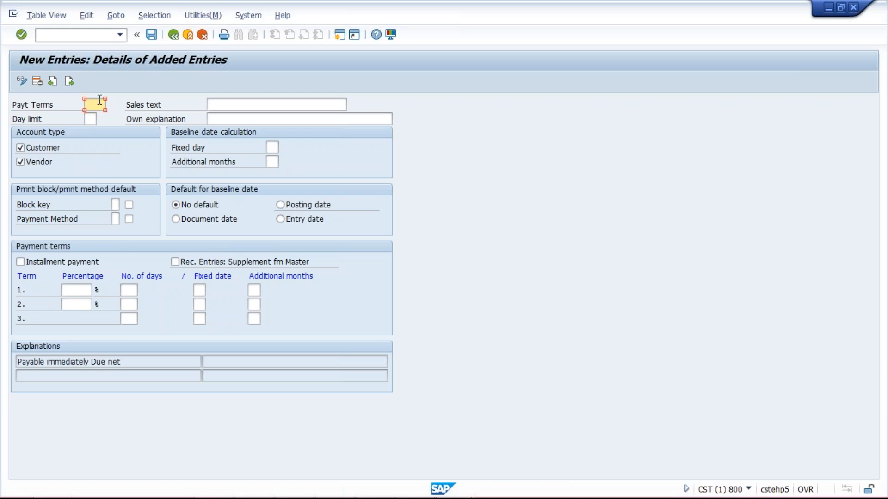
text(TM)
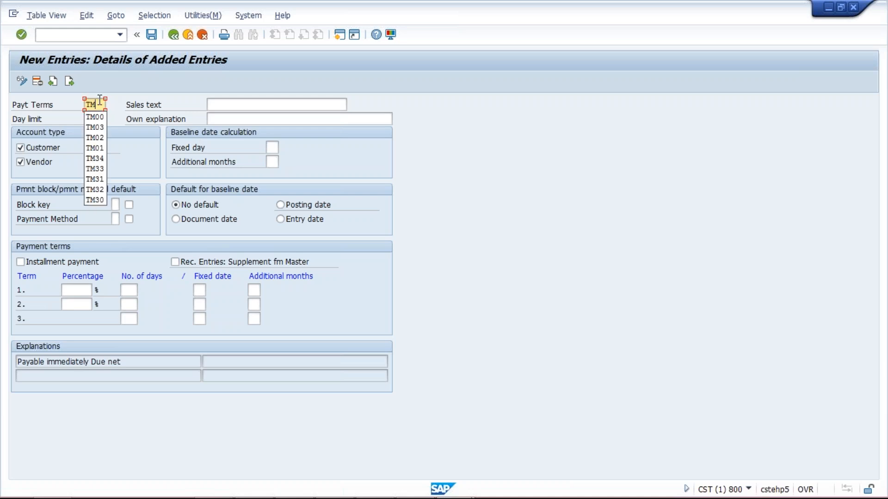
text(40)
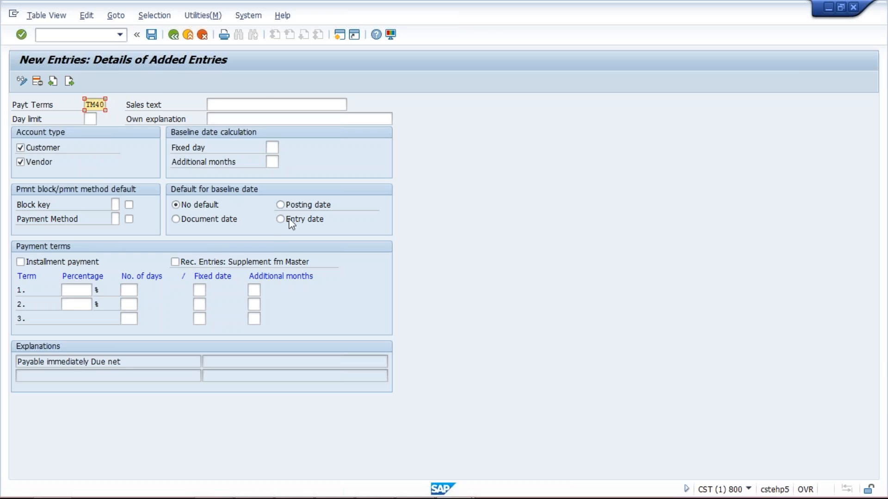
click(282, 205)
Set the baseline date calculation to fixed day 15 with 1 additional month.
click(270, 148)
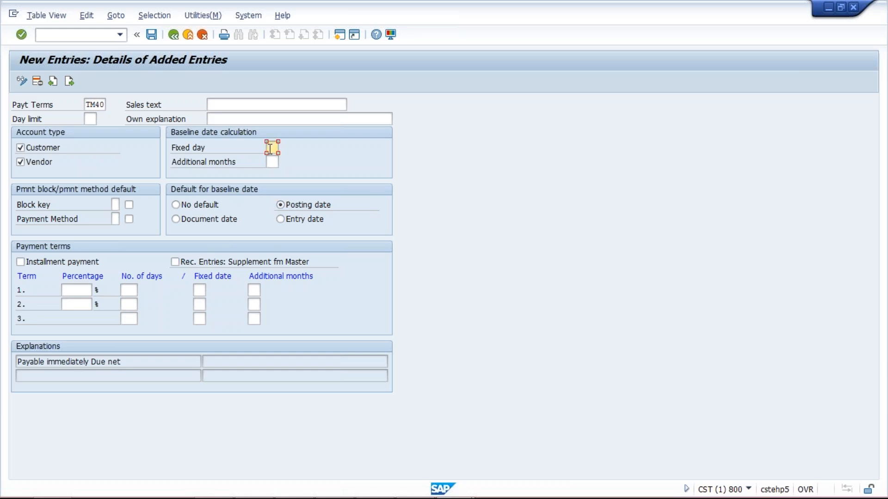
text(15)
click(275, 161)
text(1)
double_click(280, 161)
click(269, 147)
Switch to the Excel workbook to review the example dates, and return to the SAP payment terms entry.
mouse_move(340, 497)
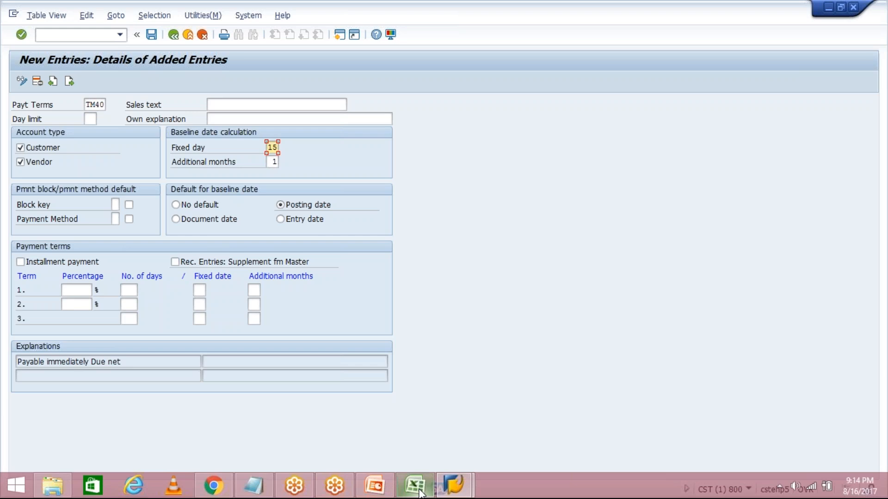
click(415, 486)
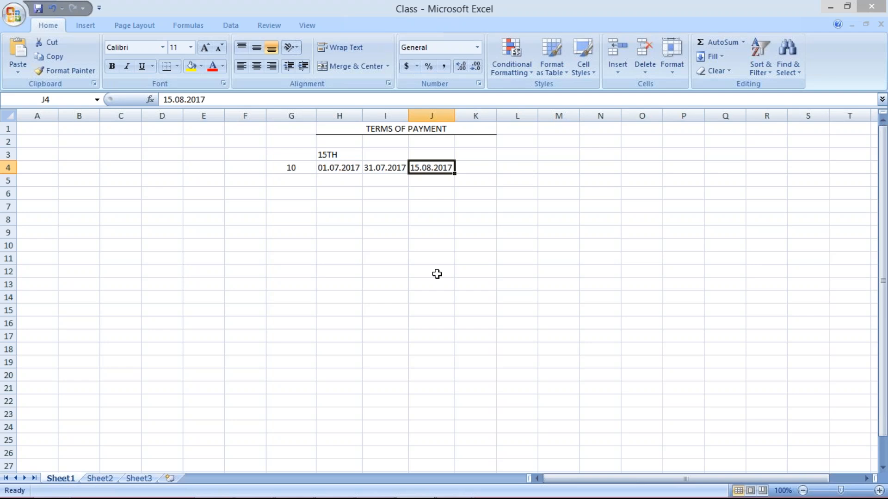
mouse_move(389, 498)
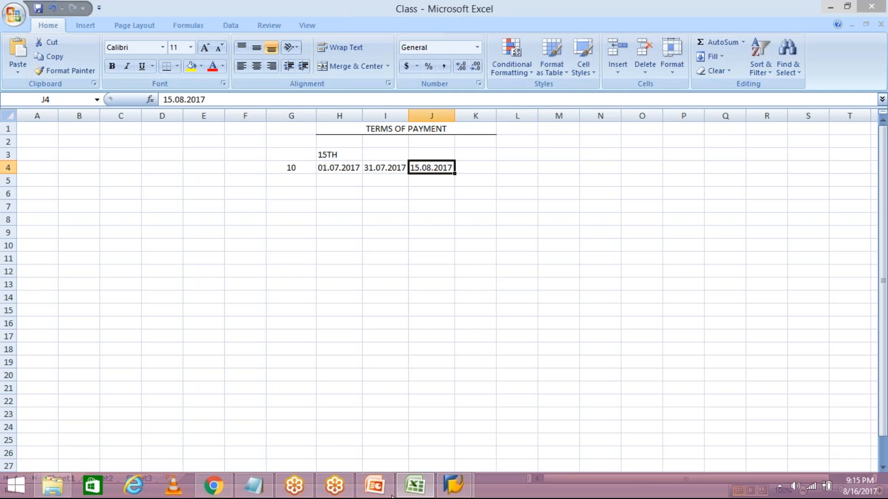
click(455, 492)
click(492, 437)
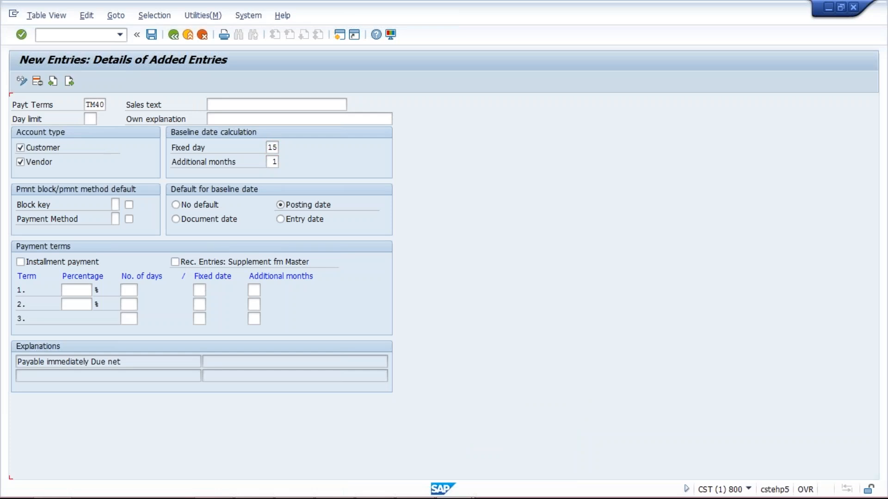
Generate the baseline date explanation, copy its "15 of next month" into the sales text, and save entry TM40.
key(Return)
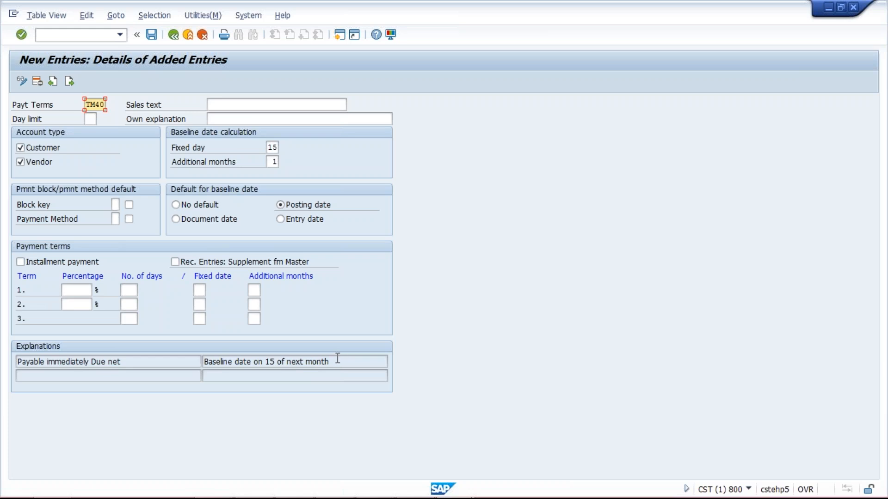
drag(332, 360, 267, 360)
key(ctrl+c)
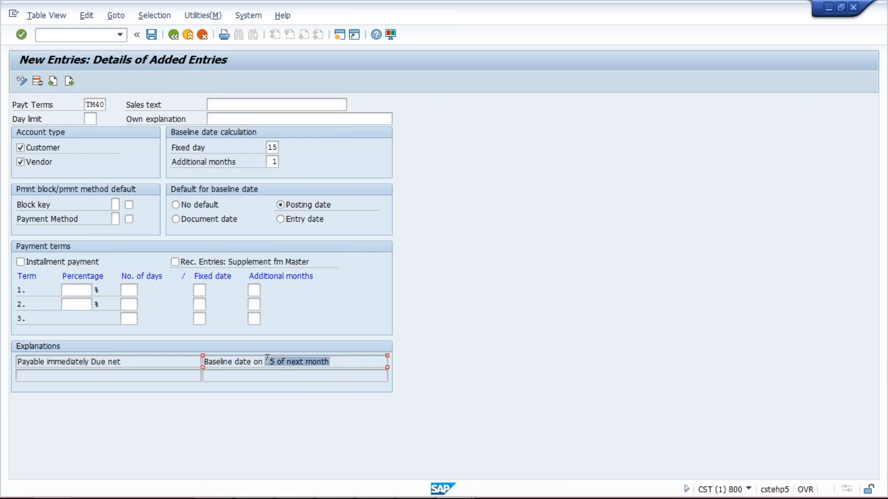
click(276, 104)
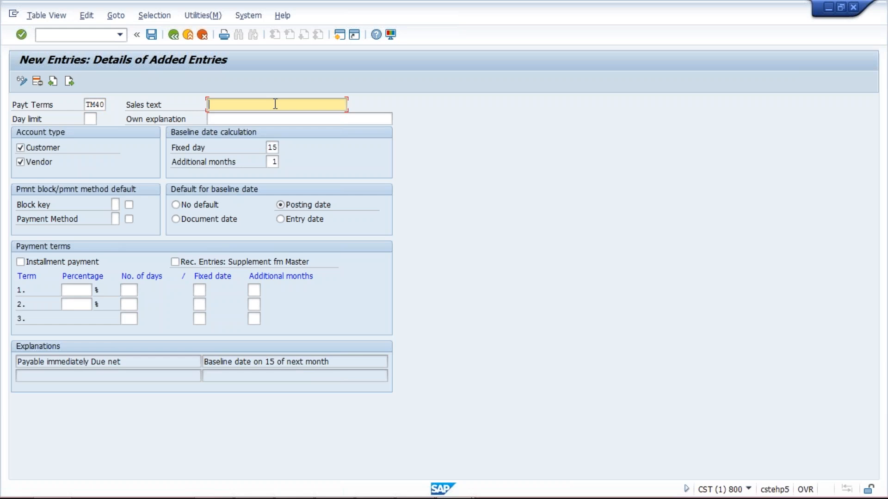
key(ctrl+v)
click(153, 40)
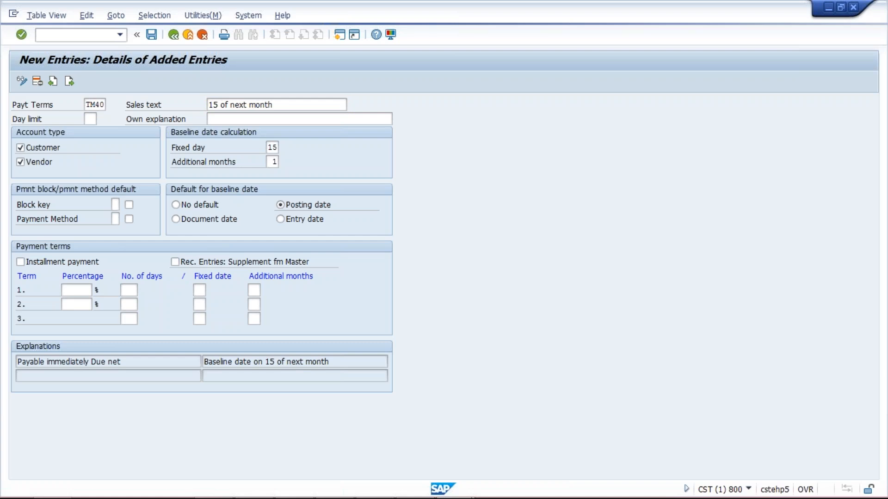
Complete saving payment terms entry TM40, open an additional SAP session and switch to it.
click(192, 224)
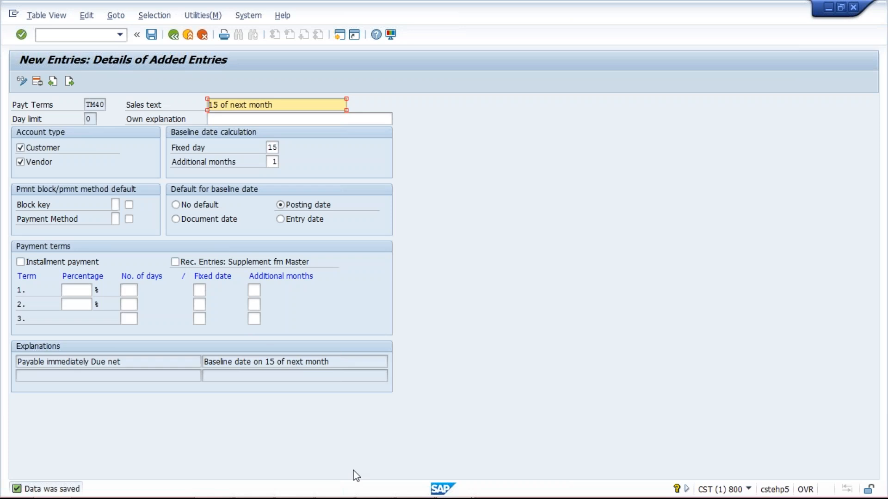
click(340, 35)
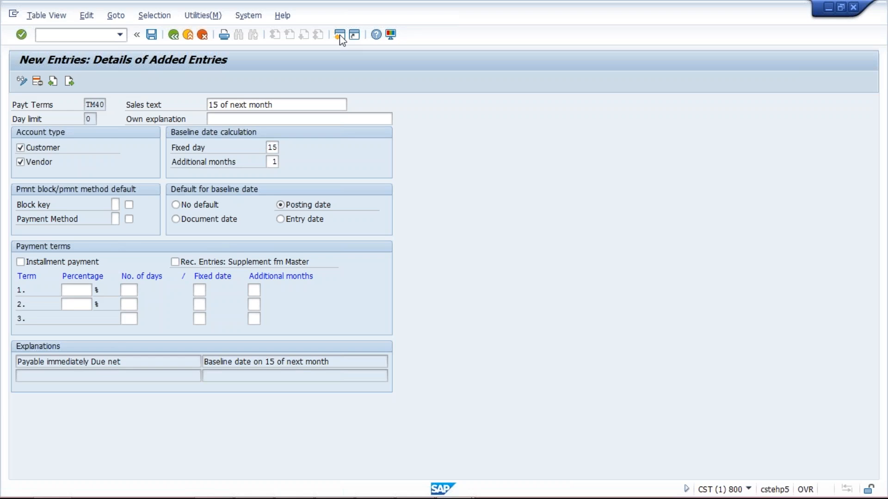
mouse_move(469, 498)
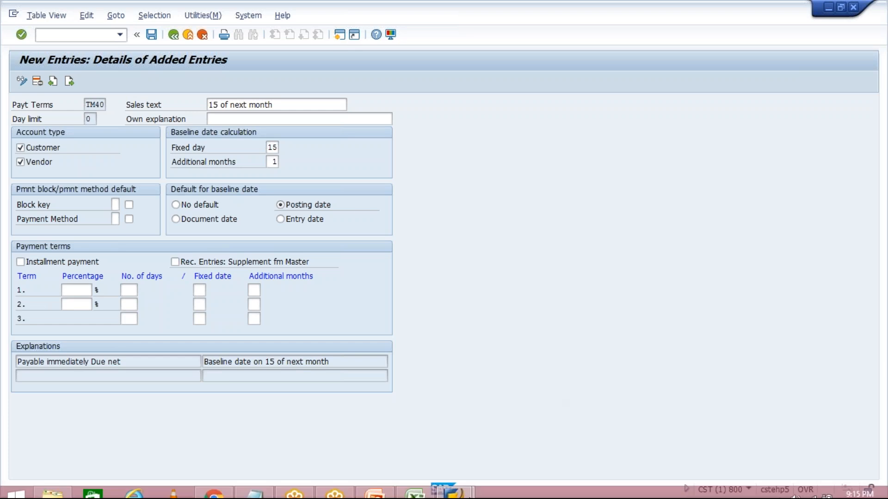
click(468, 490)
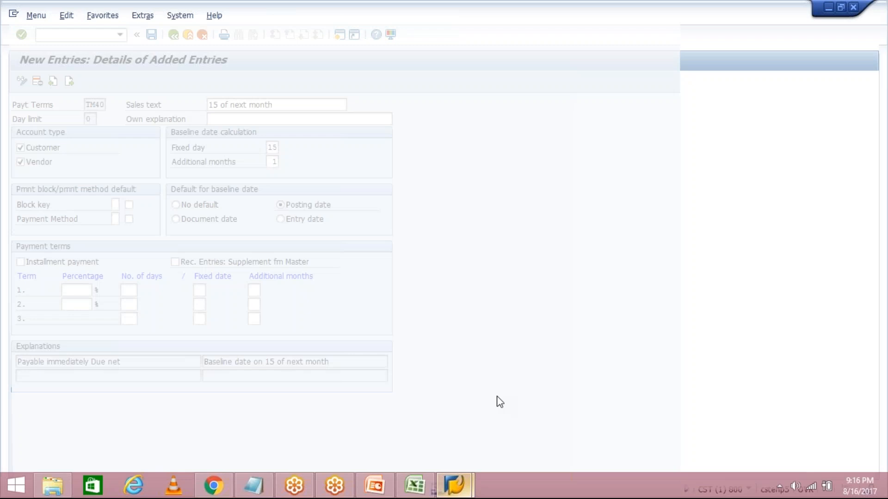
click(551, 426)
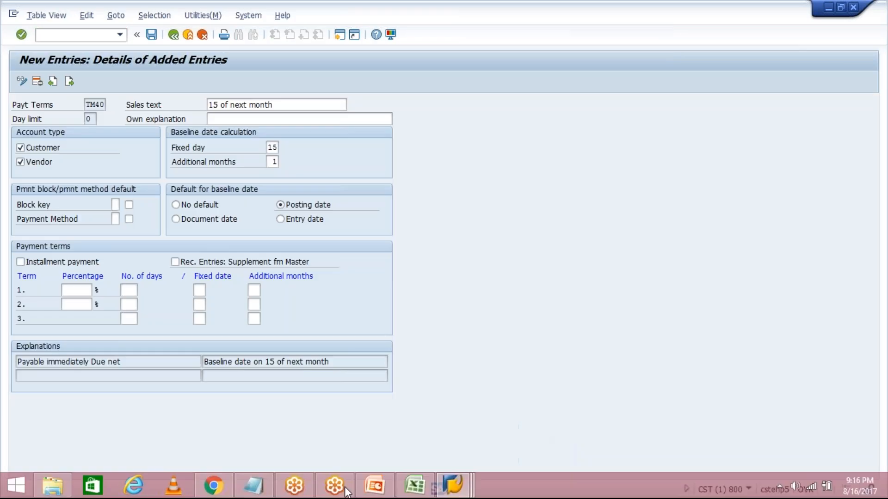
click(459, 480)
click(537, 460)
Start transaction FB60 for a vendor invoice and set its company code to TM04.
text(FB6)
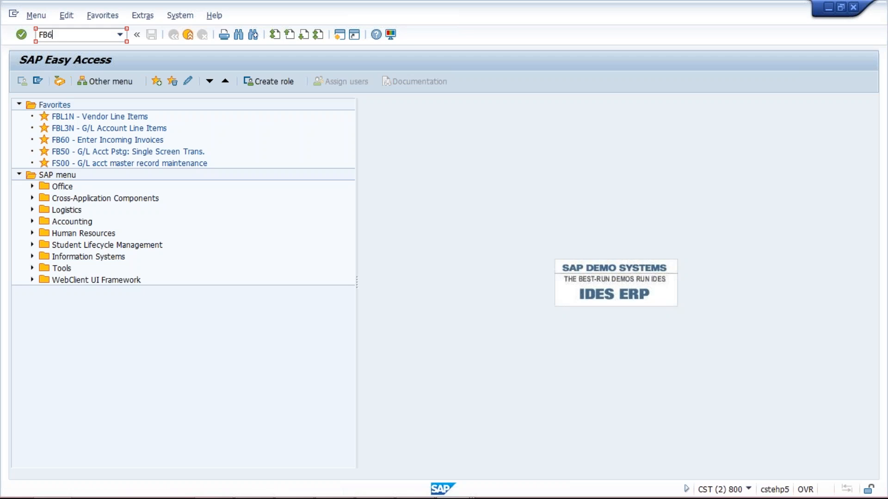
text(0)
key(Return)
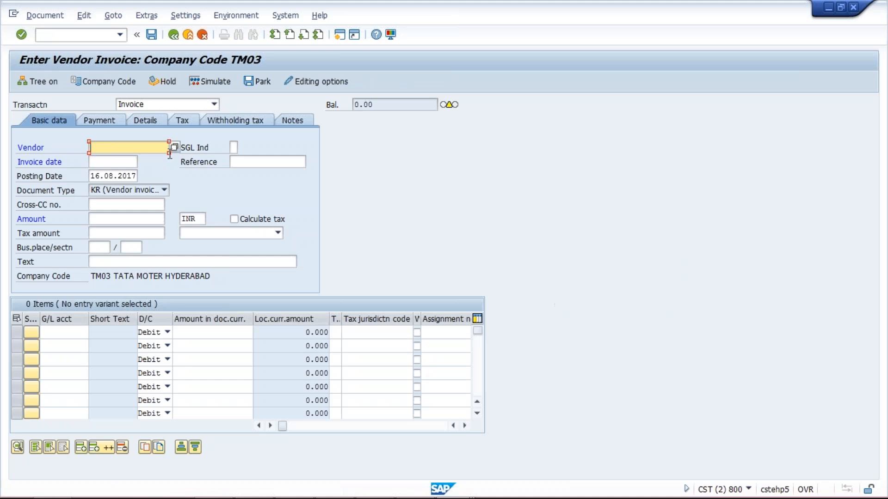
click(103, 82)
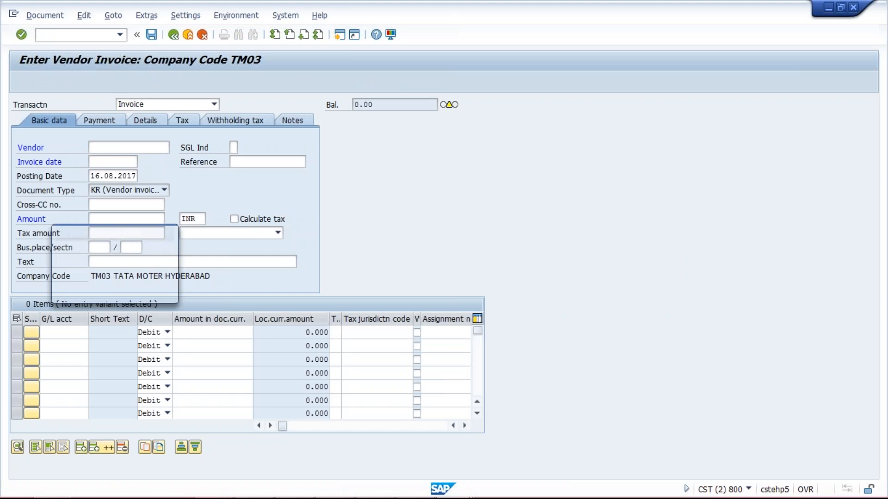
text(4)
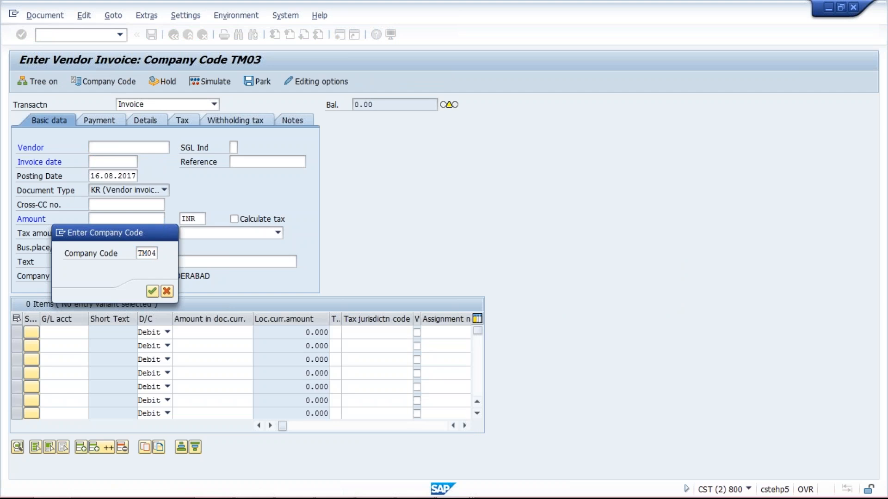
key(Return)
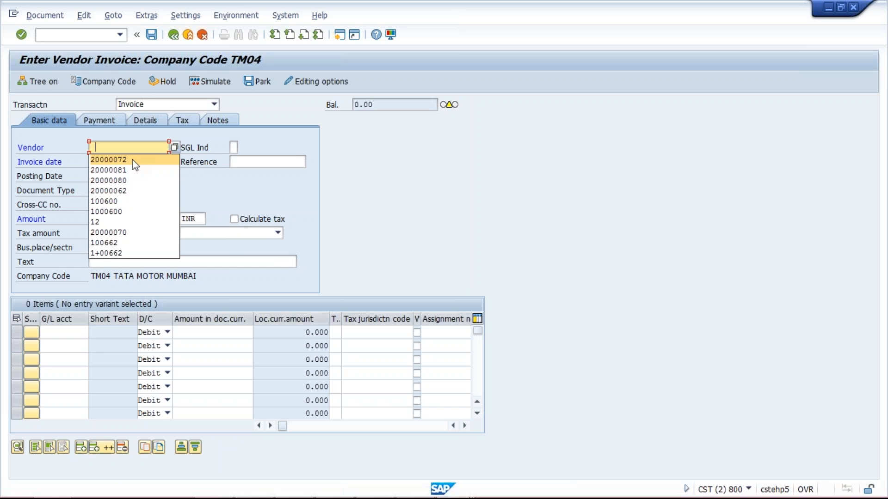
Search the vendors of company code TM04 and enter the vendor found in the invoice.
click(174, 147)
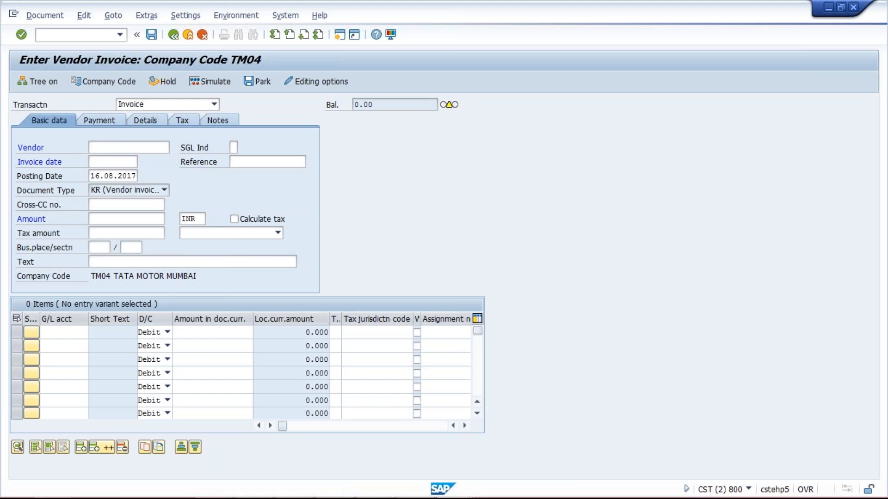
key(F4)
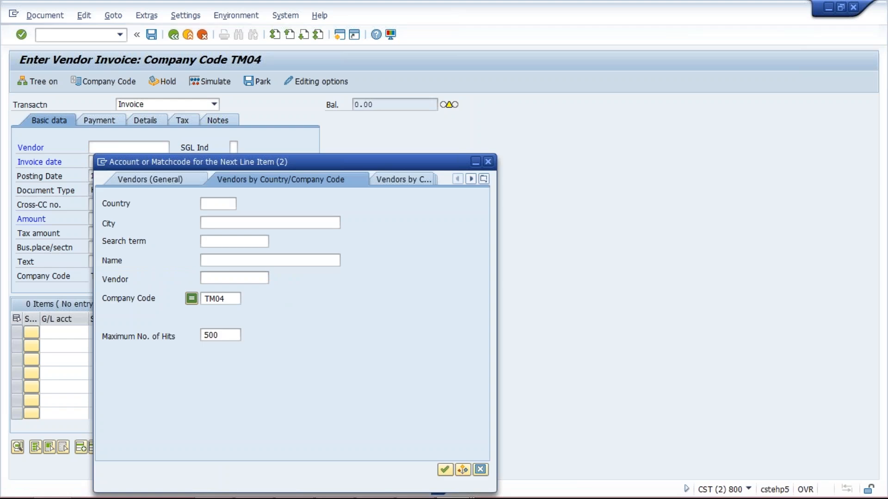
key(Return)
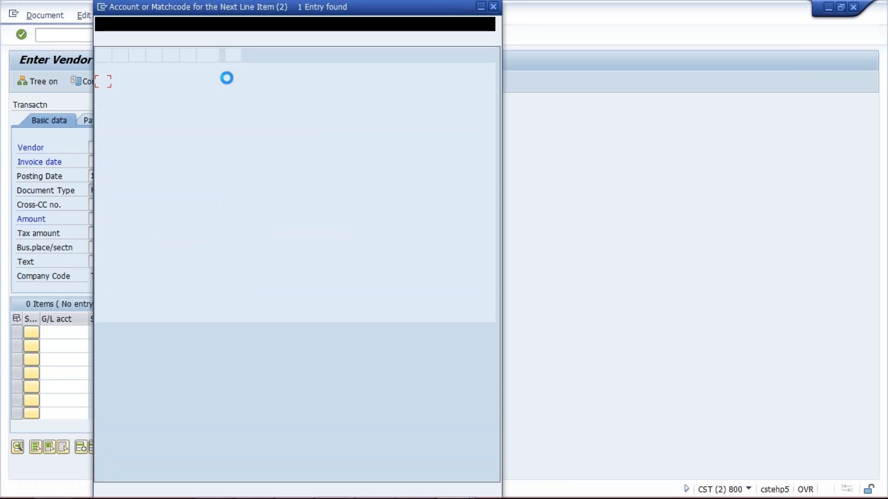
double_click(192, 86)
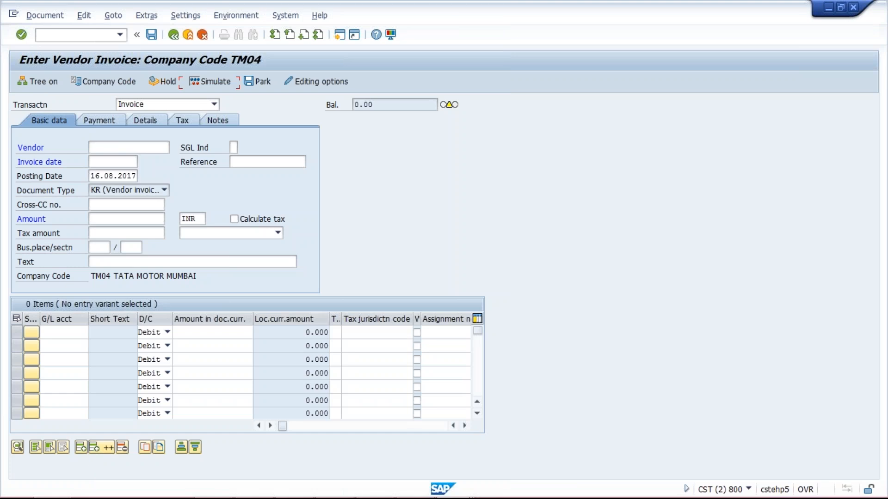
Set the invoice date to 10.08.2017 and the invoice amount to 1000 INR.
click(120, 163)
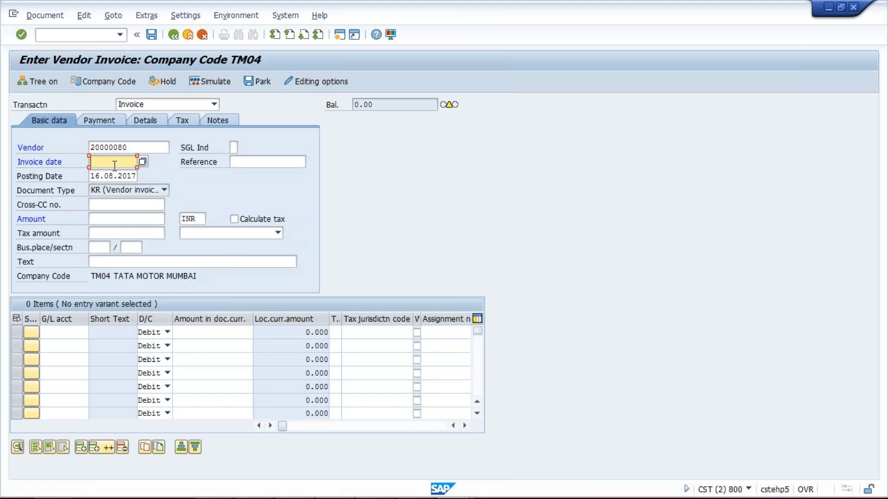
click(115, 164)
click(114, 174)
click(114, 221)
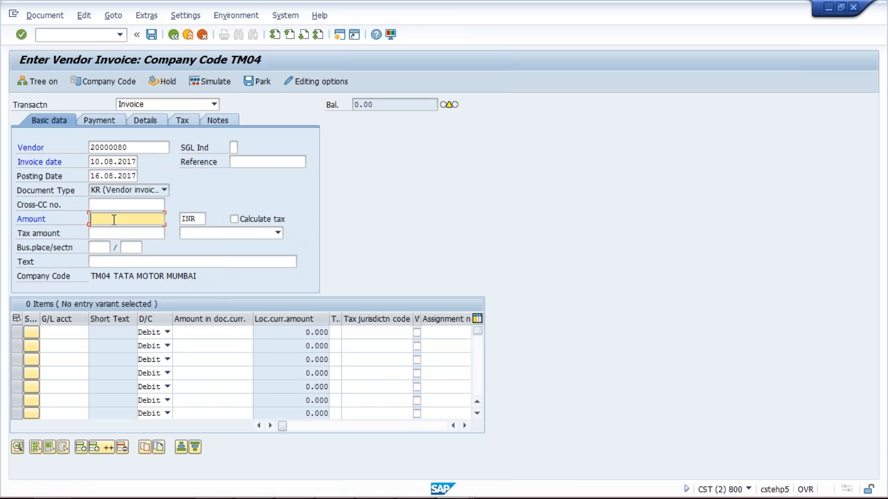
text(1)
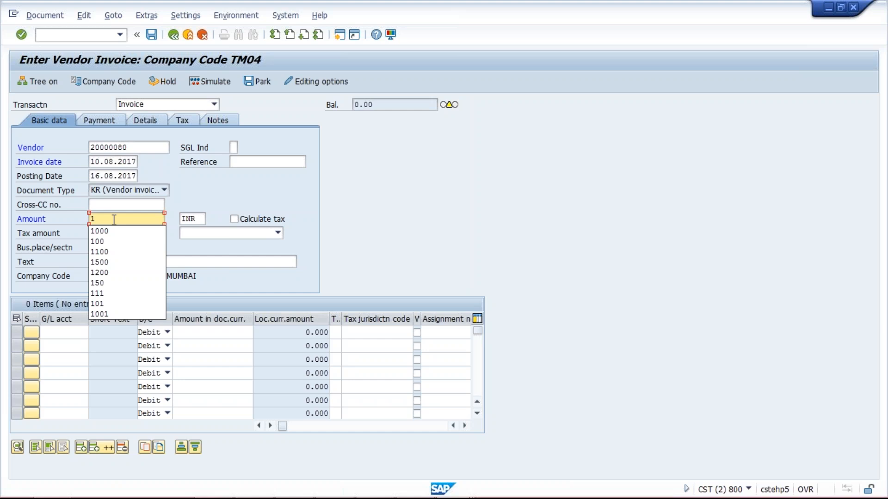
text(6.08)
key(BackSpace)
text(000)
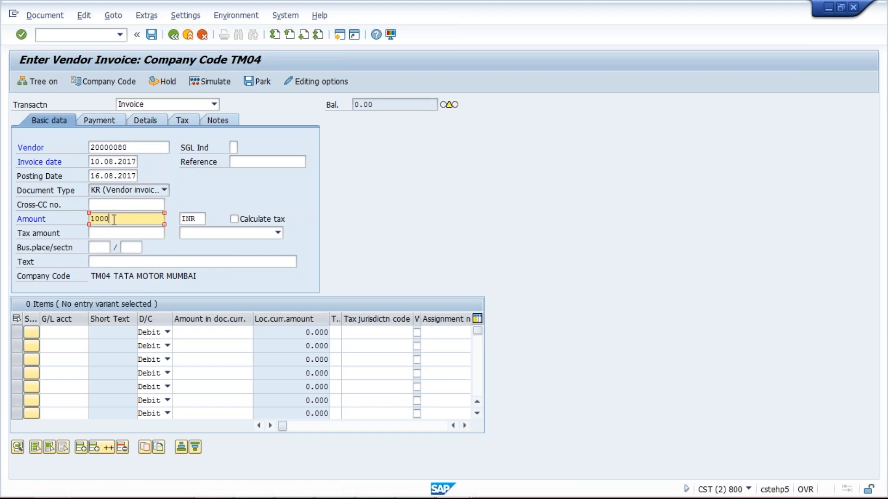
Add a debit line item of 1000 for G/L account 4000 and have the invoice entries checked.
click(78, 332)
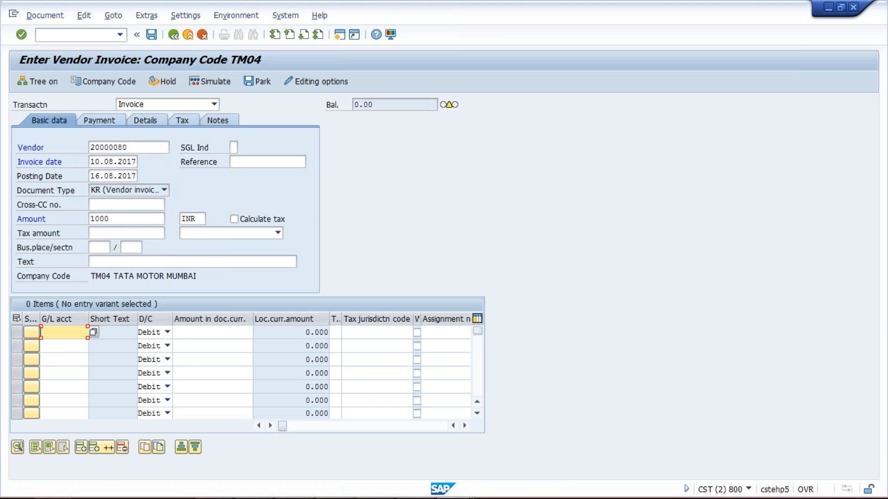
click(79, 344)
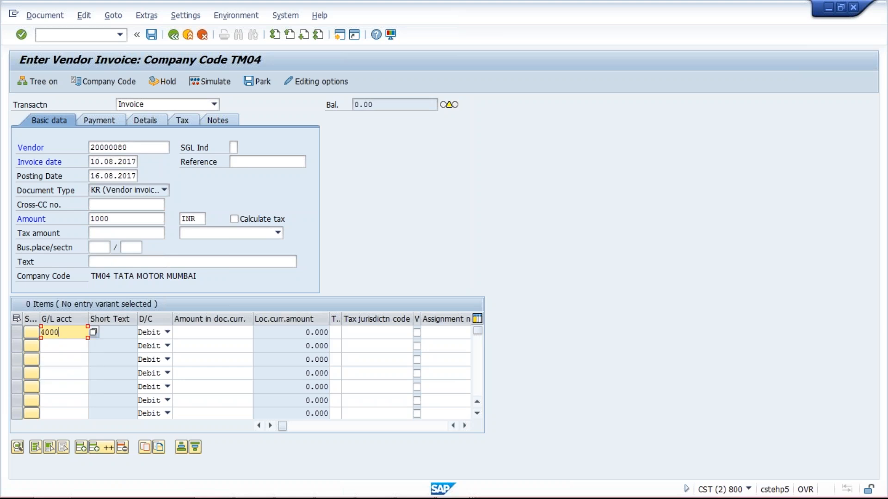
click(188, 332)
click(195, 344)
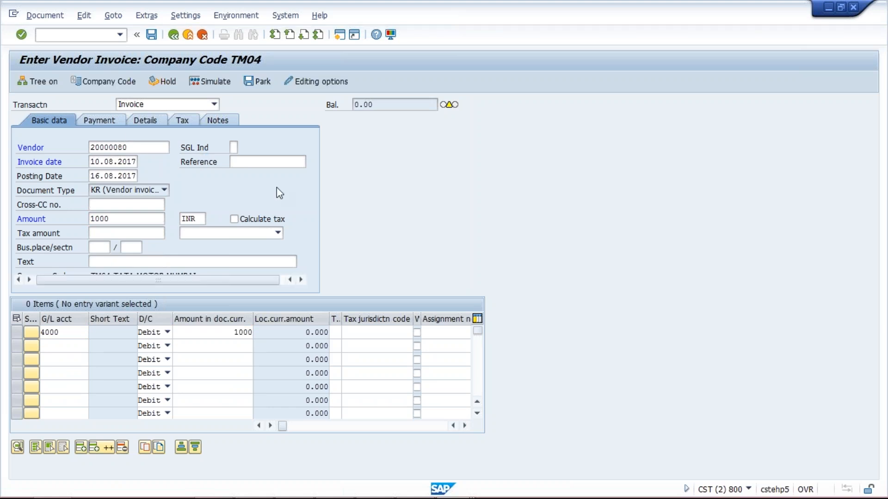
key(Return)
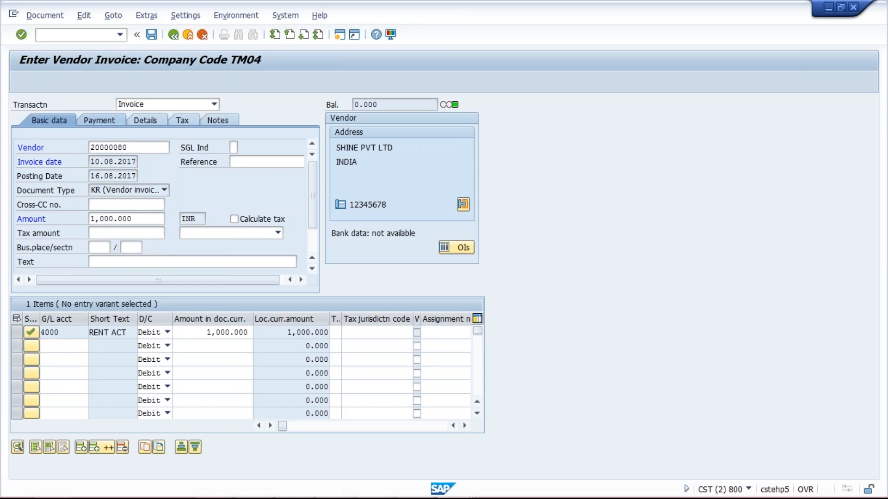
Change the invoice's payment terms to TM40 and accept the changed terms.
click(98, 120)
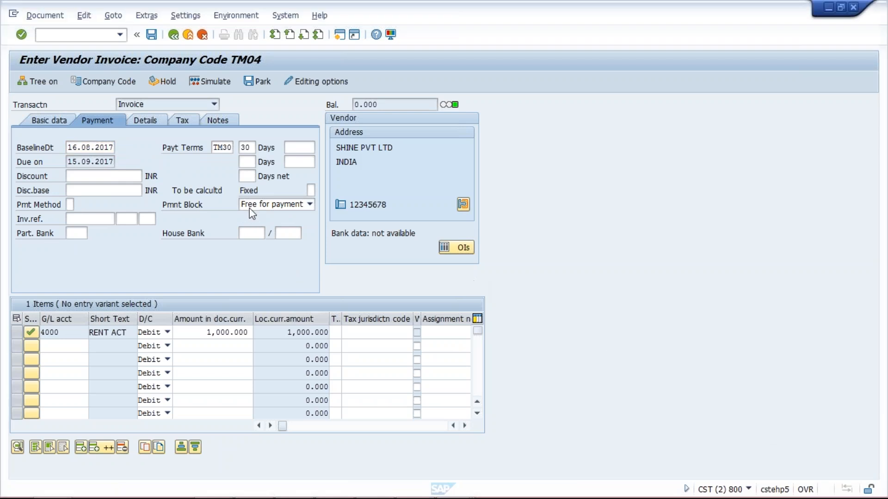
click(222, 147)
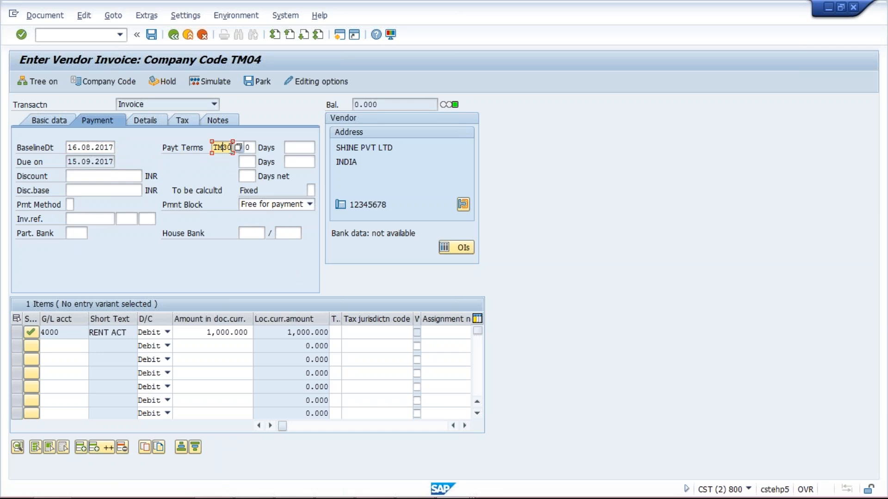
text(4)
key(Return)
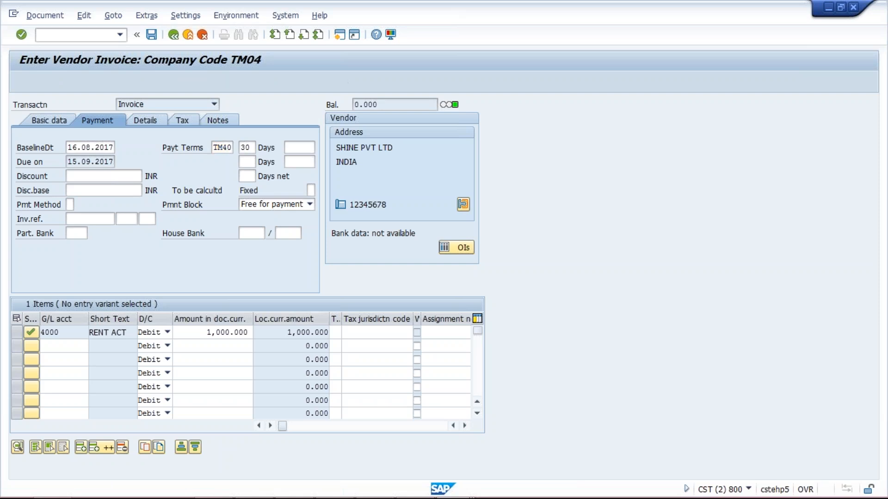
key(Return)
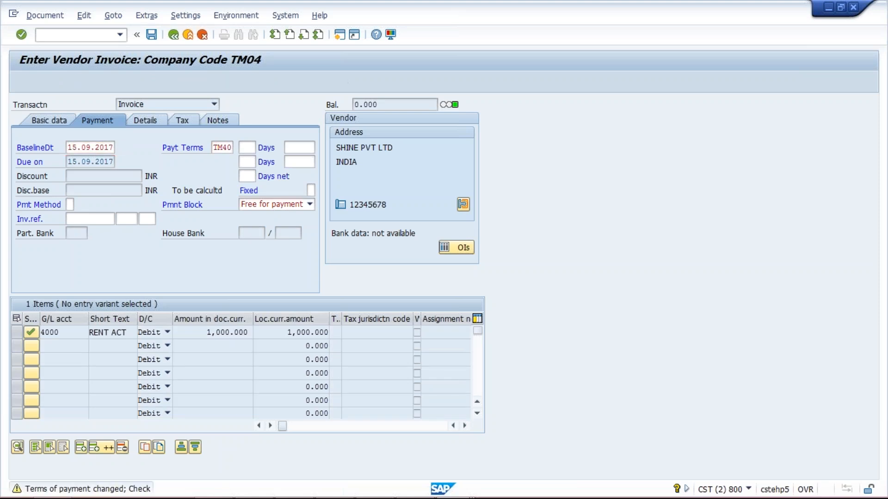
key(Return)
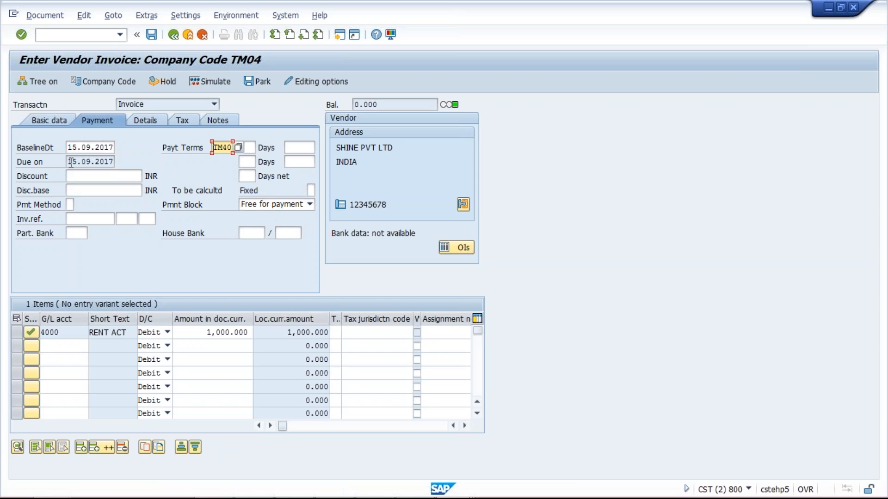
Examine the invoice's due date and compare it with the baseline date explanation of TM40 in the other SAP session.
click(97, 163)
drag(97, 163, 114, 163)
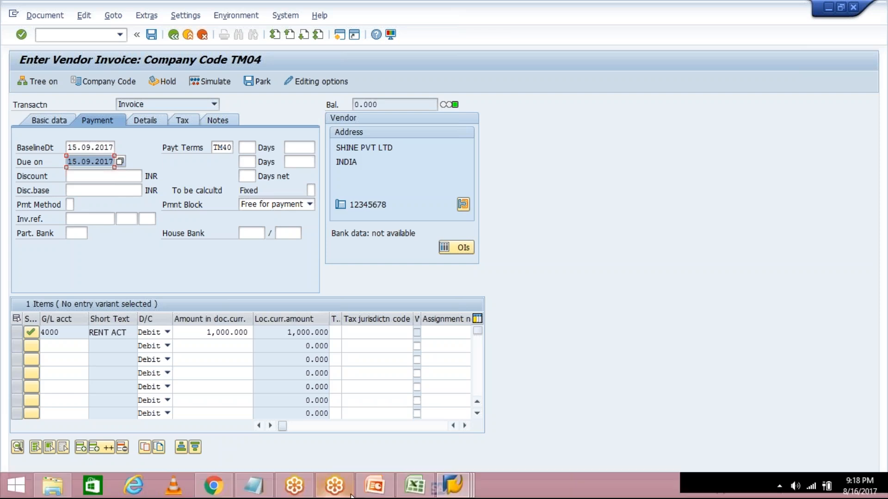
click(465, 481)
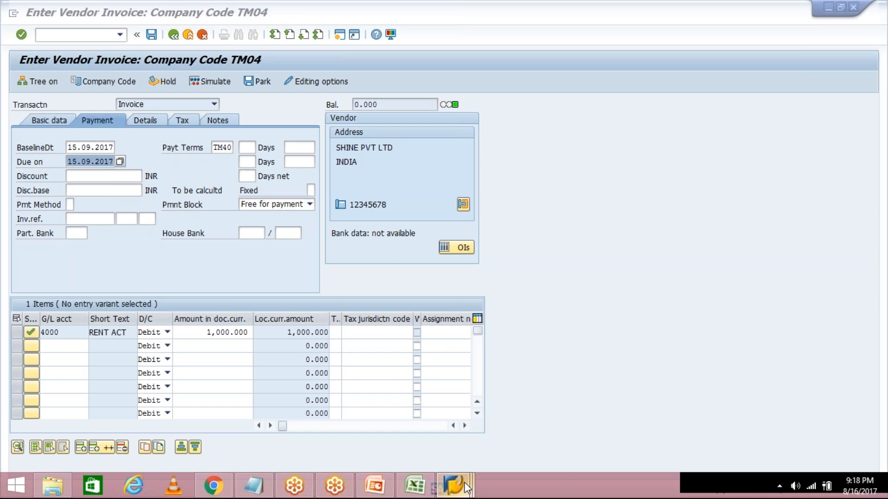
click(456, 402)
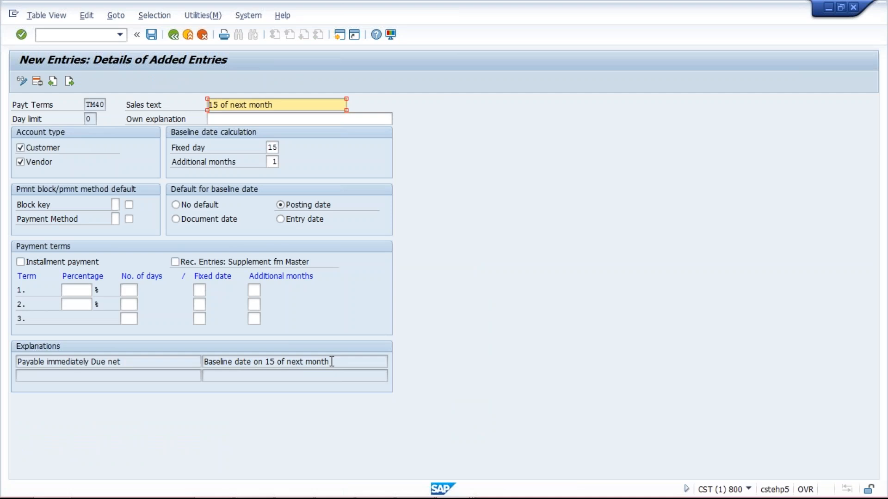
drag(332, 362, 207, 365)
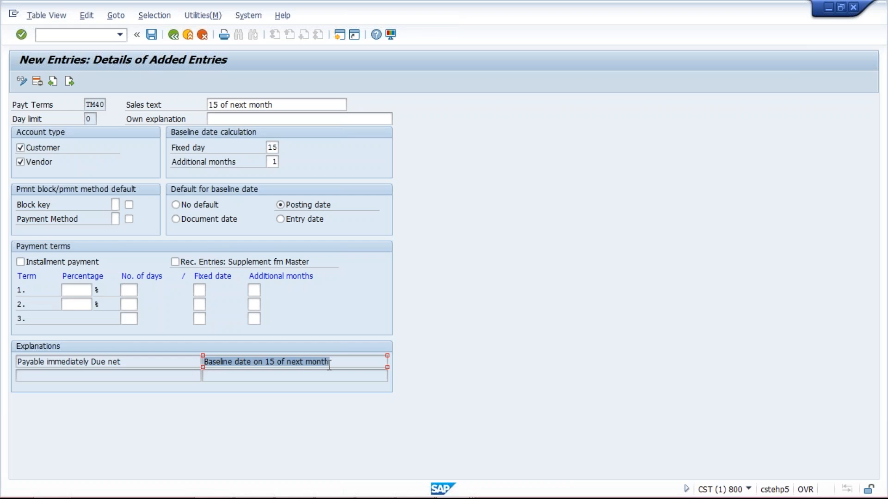
Return to the vendor invoice and compare its baseline date in the payment data with the posting date in the basic data.
mouse_move(447, 495)
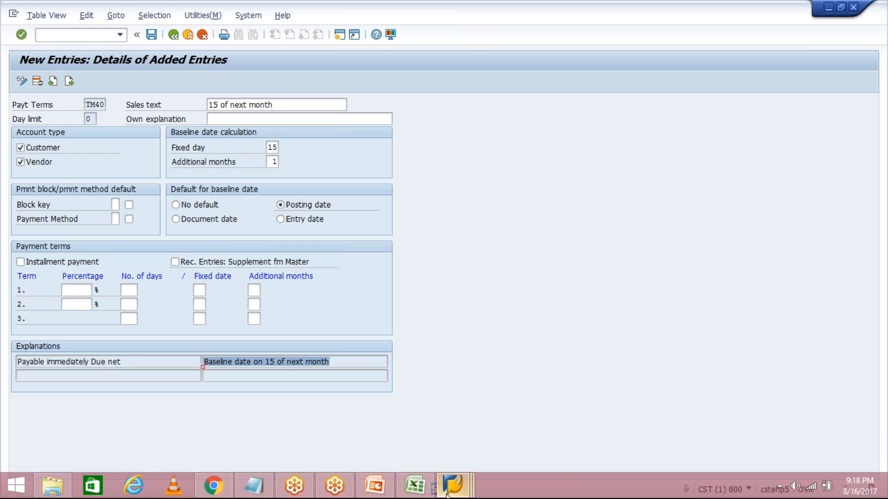
click(557, 433)
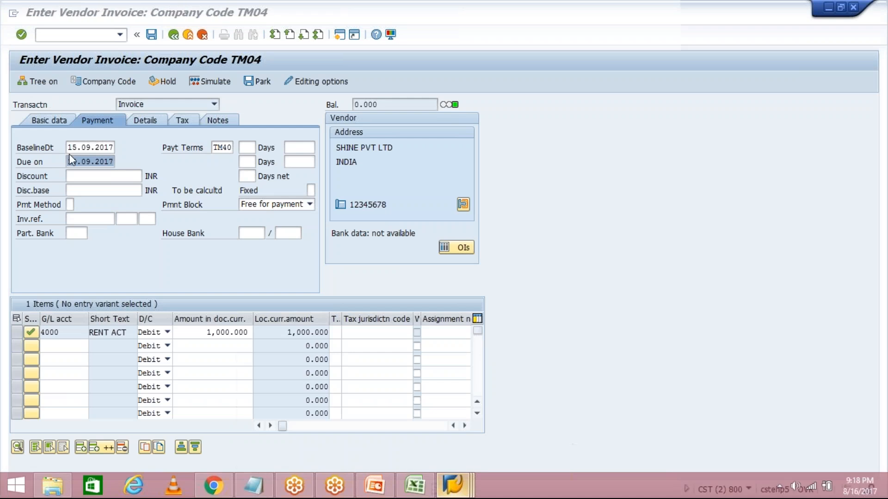
click(68, 147)
drag(68, 147, 122, 145)
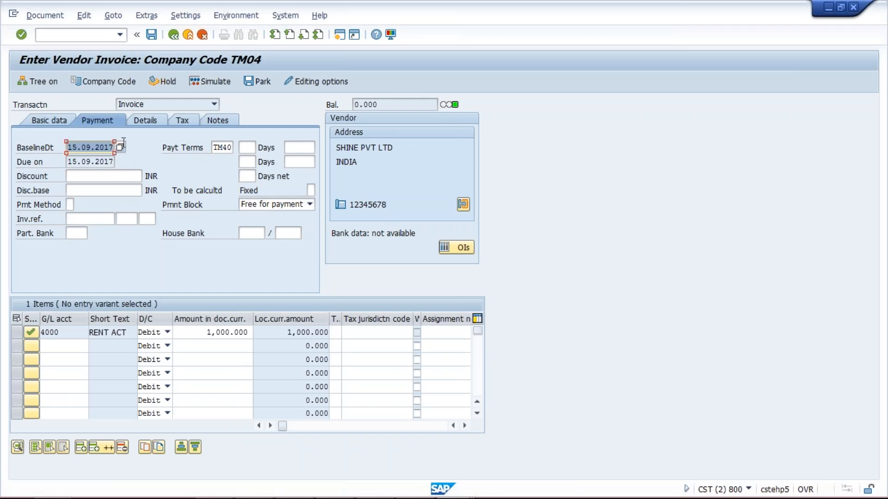
click(45, 121)
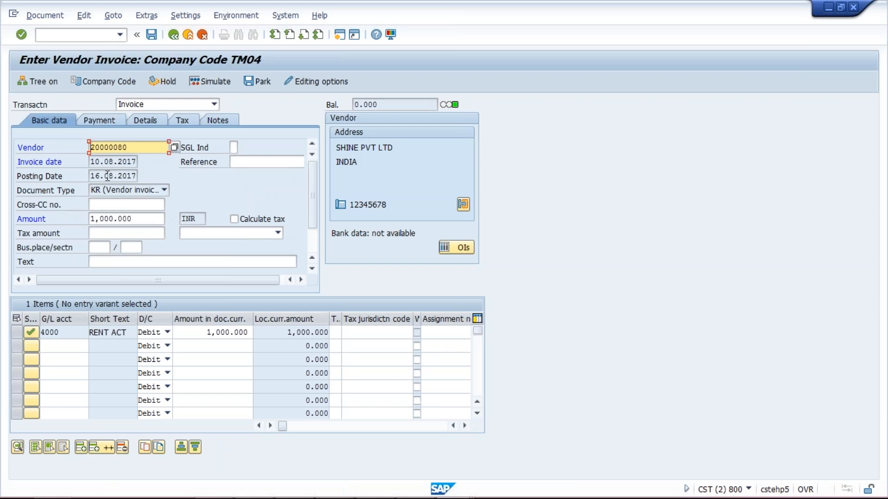
click(104, 119)
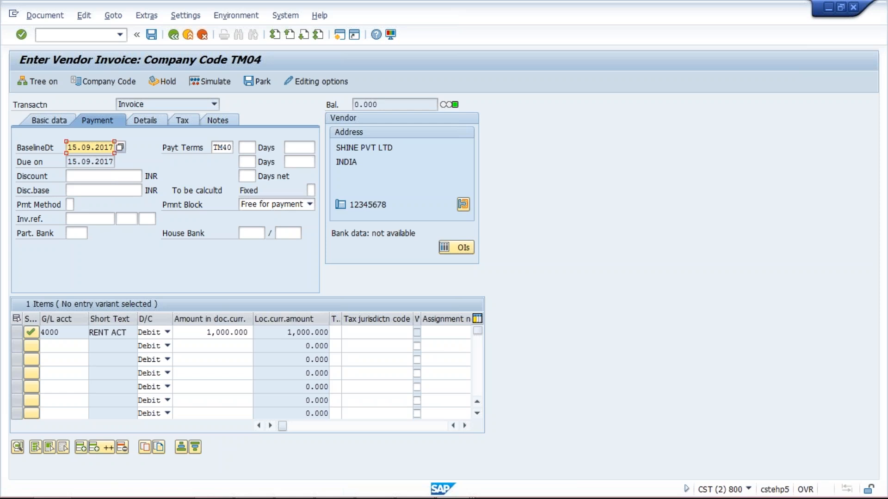
Examine the baseline date settings of TM40 in the other SAP session and compare them with the vendor invoice's posting date.
mouse_move(301, 497)
click(453, 485)
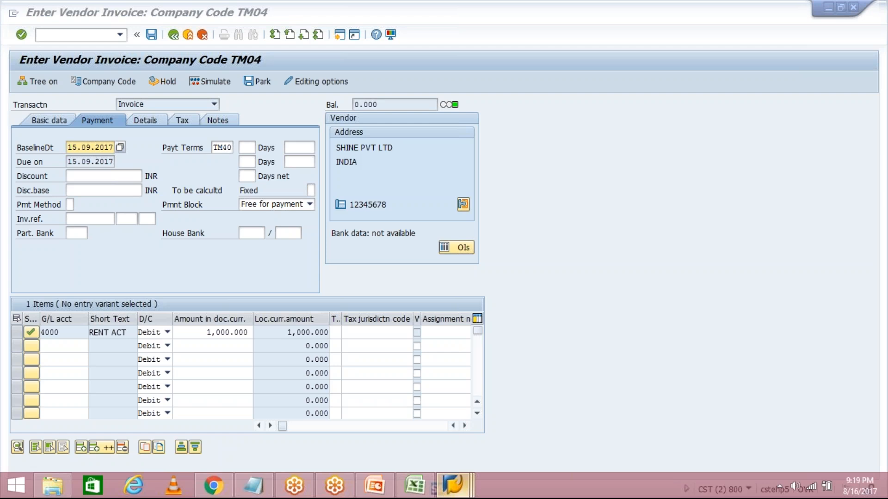
click(458, 413)
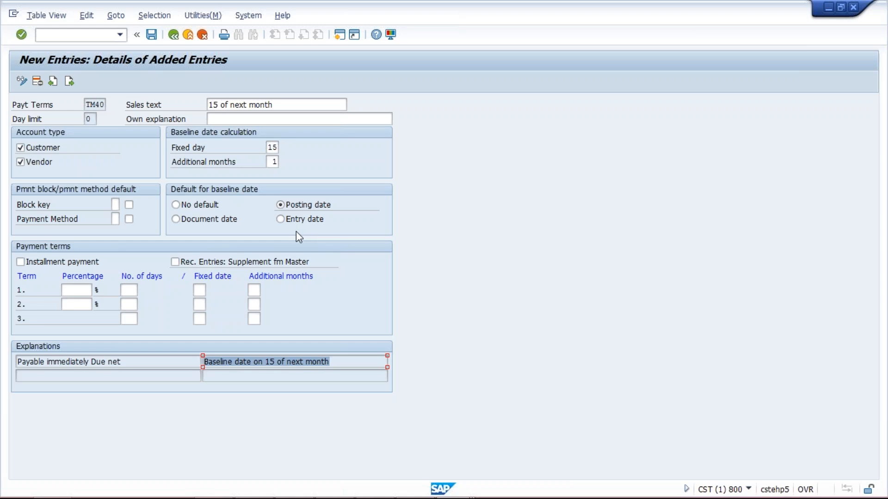
mouse_move(416, 497)
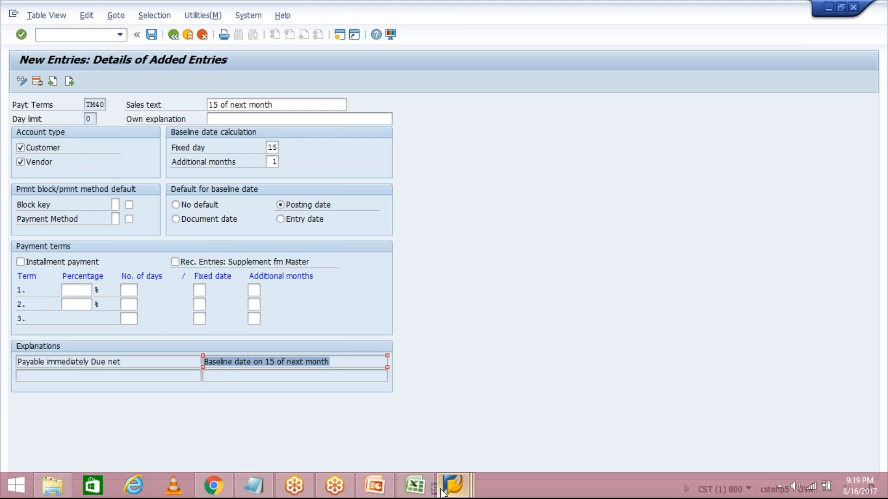
mouse_move(442, 493)
click(601, 417)
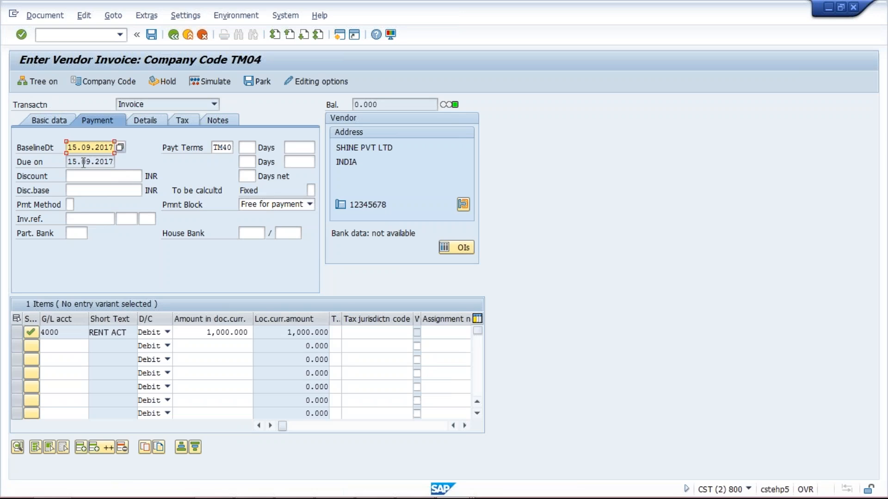
click(52, 123)
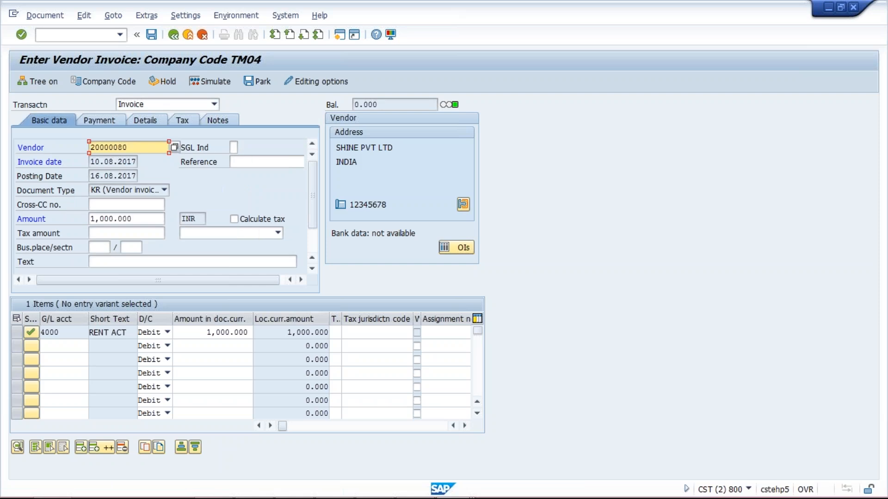
click(92, 176)
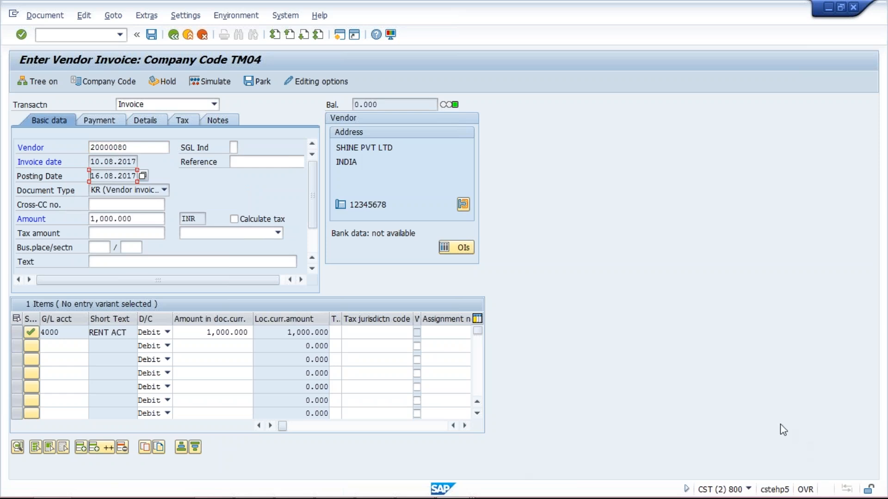
Switch to the Excel workbook and enter the date 25.06.2017 in H6 with the label INV D in G6.
key(alt+Tab)
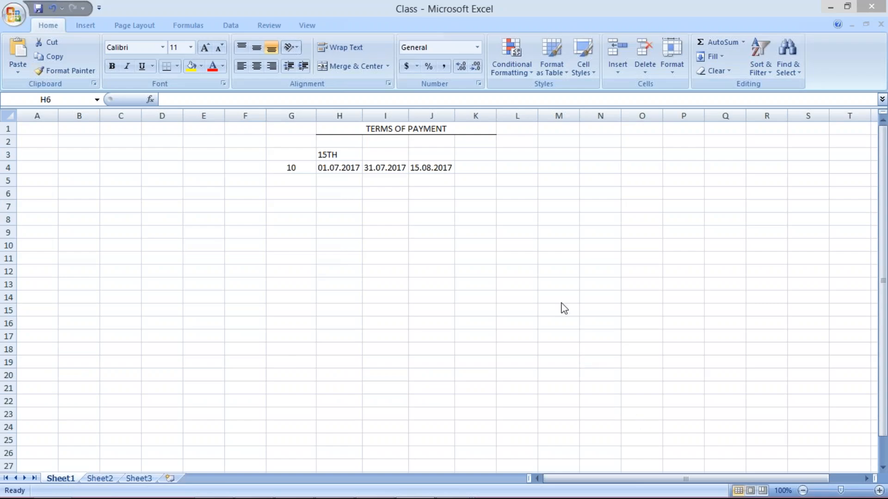
click(336, 199)
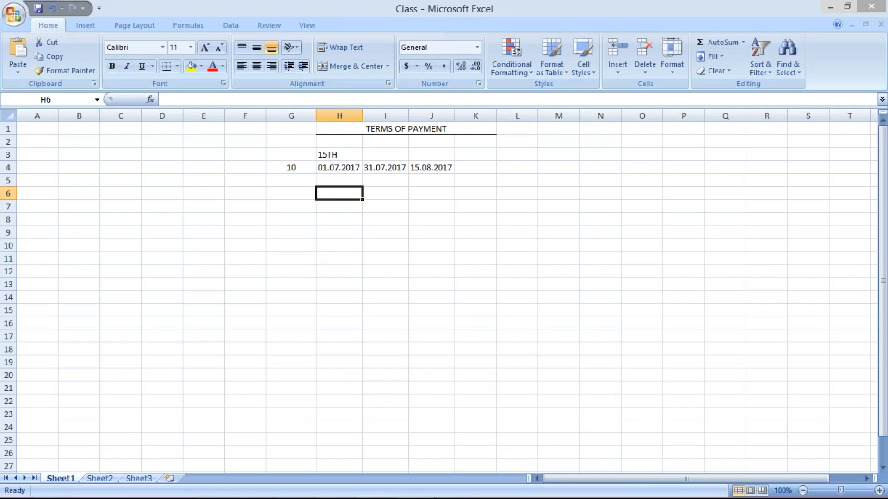
click(337, 215)
click(332, 195)
text(25)
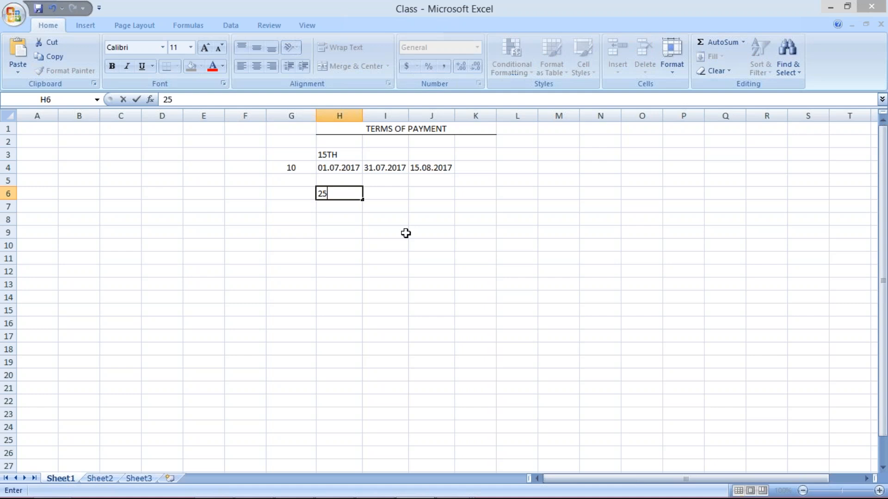
text(.06.2017)
key(Return)
click(283, 194)
text(INV D)
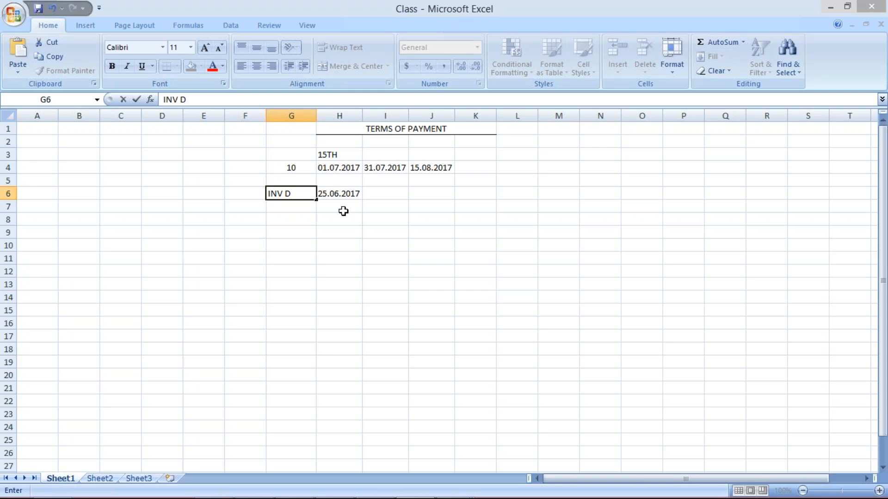
Enter the date 01.07.2017 in H7 with the label POST. D in G7.
click(343, 211)
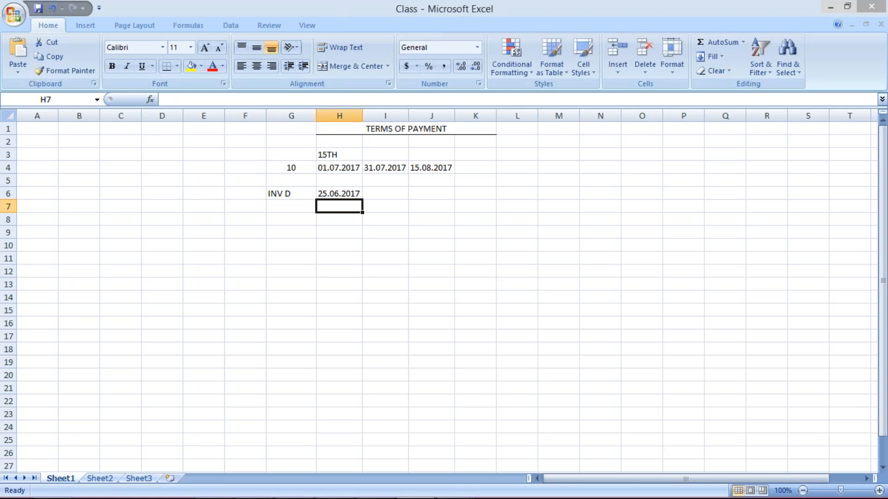
text(01.0)
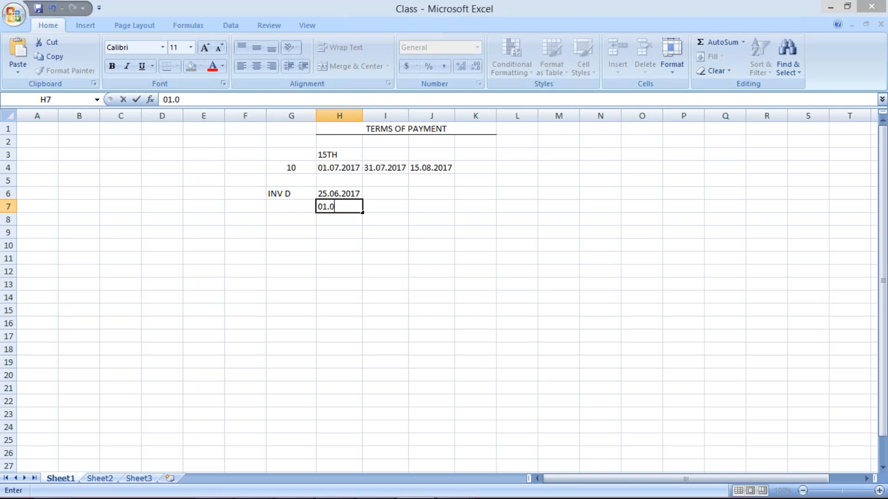
text(7.2017)
click(250, 210)
text(P)
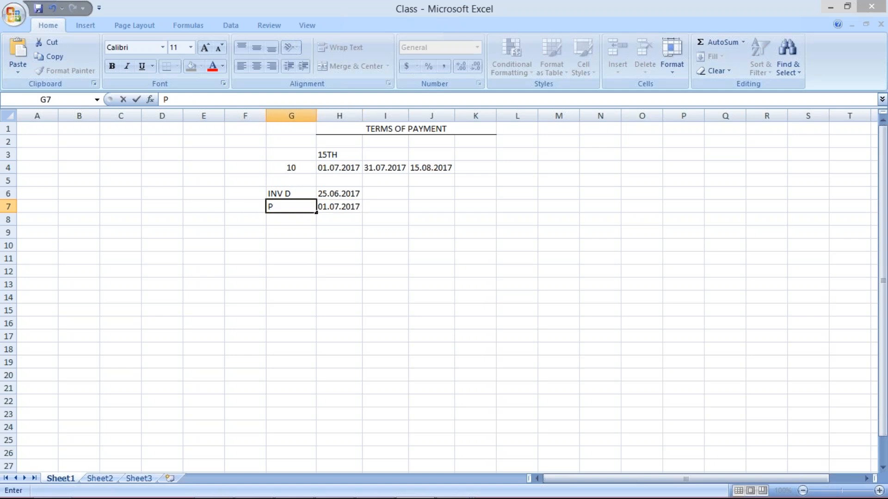
text(OST. D)
key(Return)
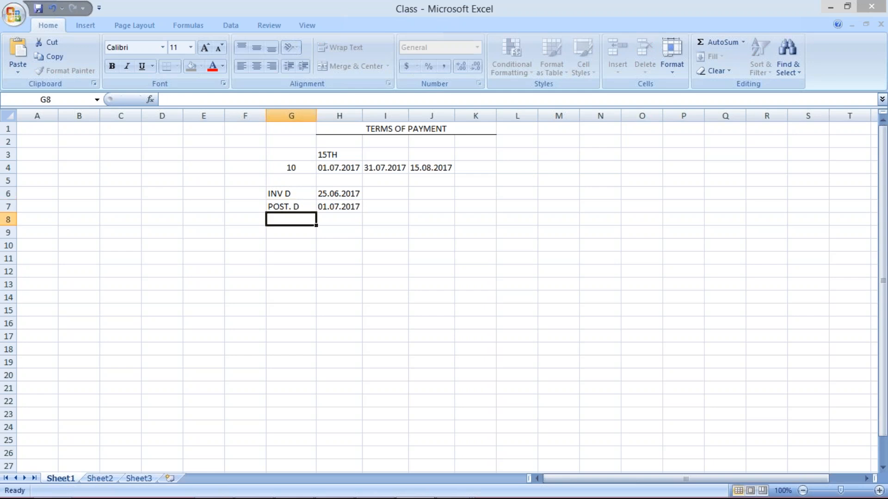
Compare the invoice date in H6 with the posting date in H7 as possible baseline dates.
click(348, 207)
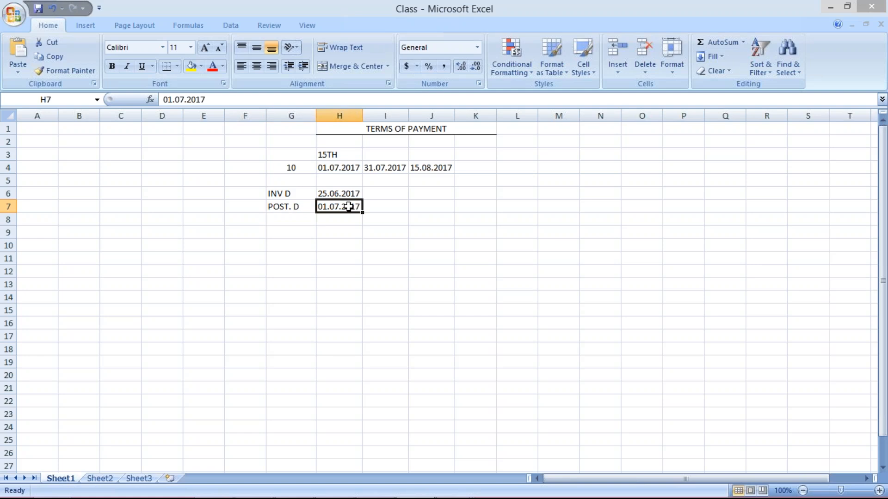
click(341, 194)
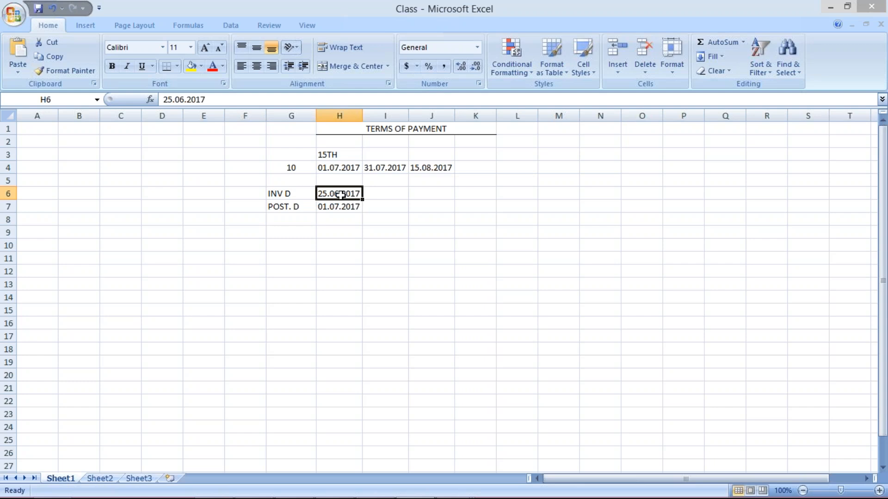
click(343, 206)
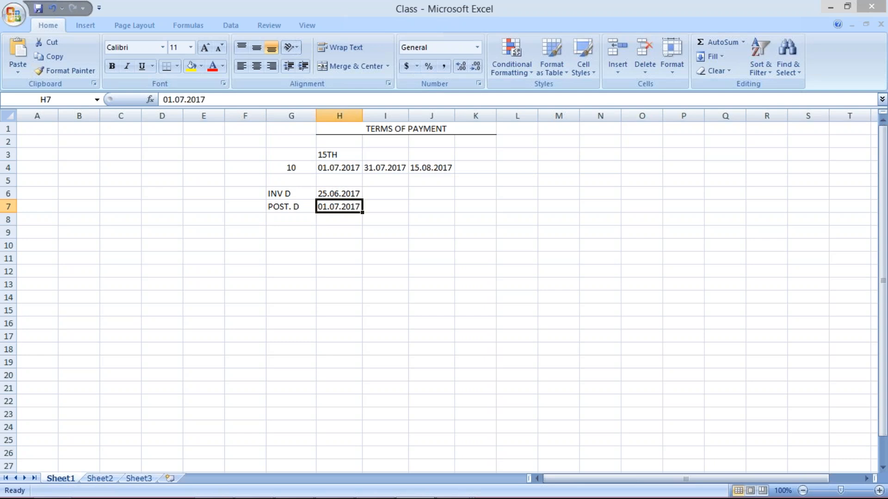
click(335, 193)
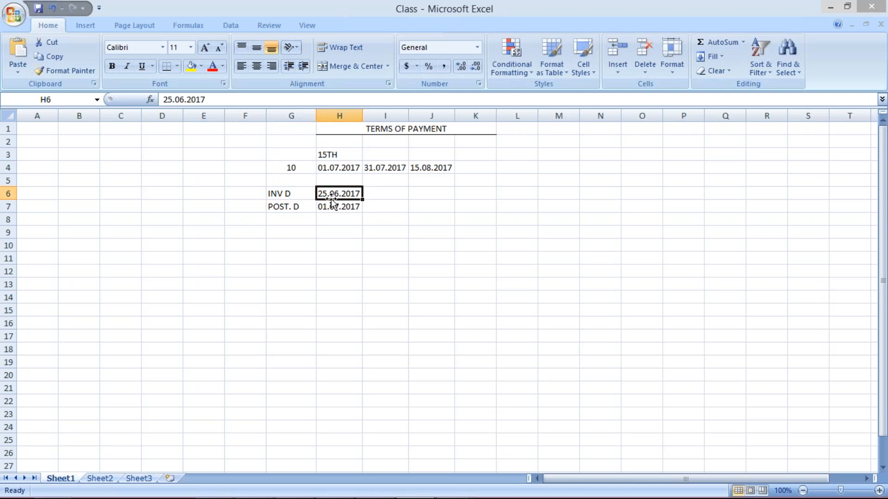
click(386, 195)
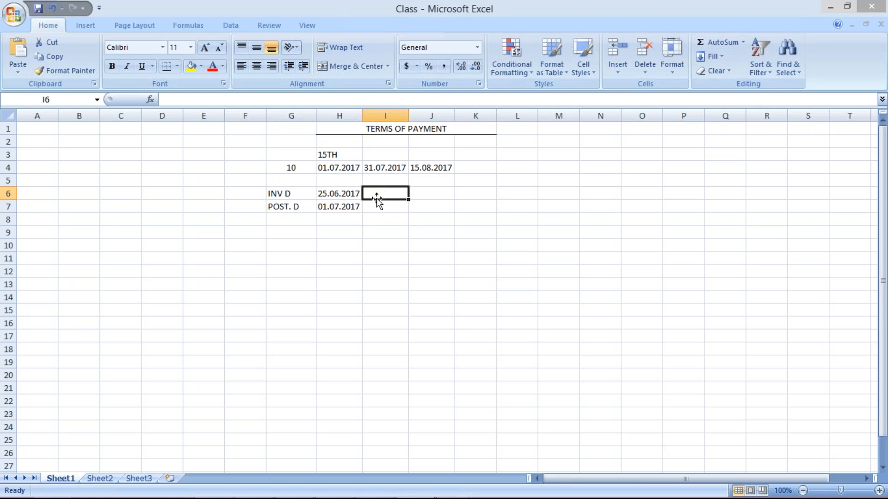
click(354, 206)
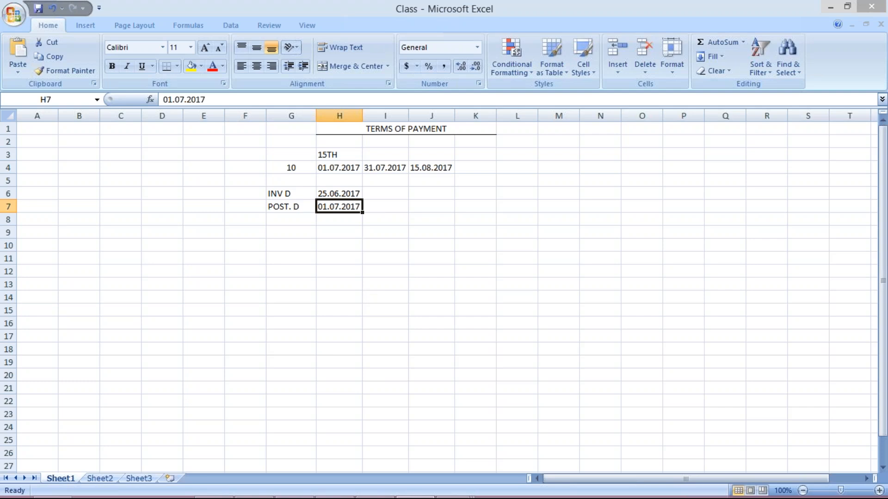
Check the default for baseline date of TM40 in SAP and relate it to the posting date in the Excel worksheet.
click(454, 489)
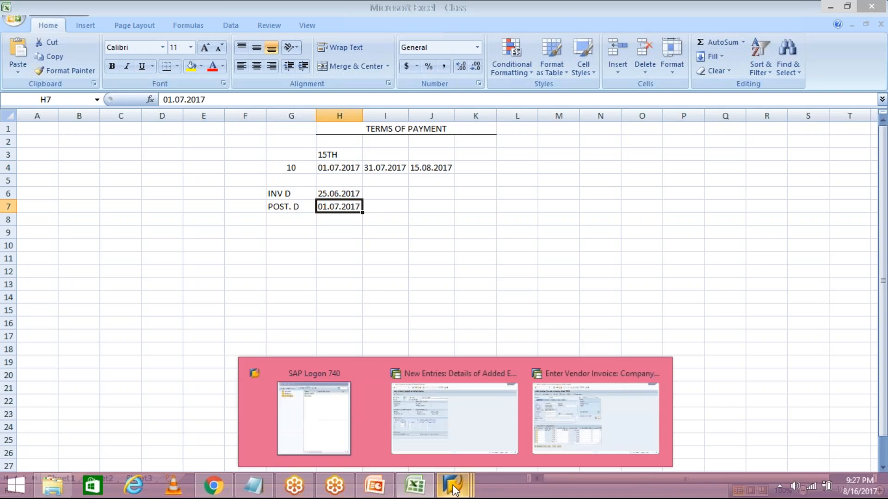
click(454, 416)
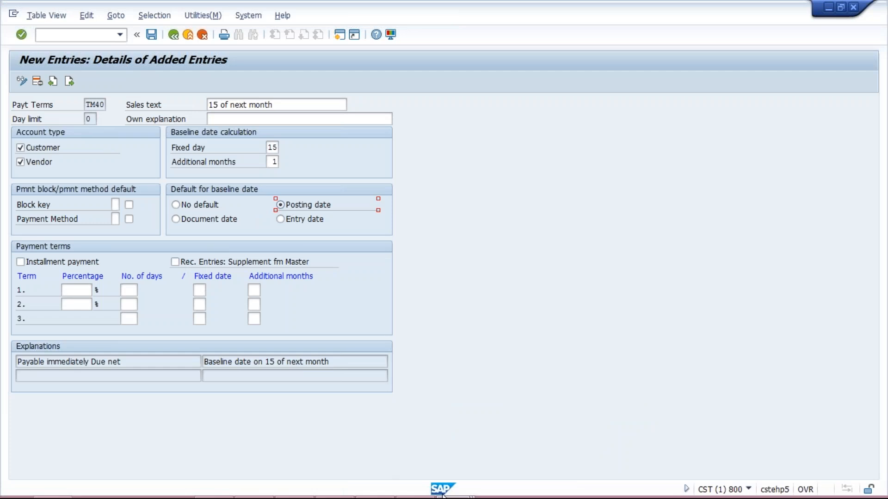
click(428, 489)
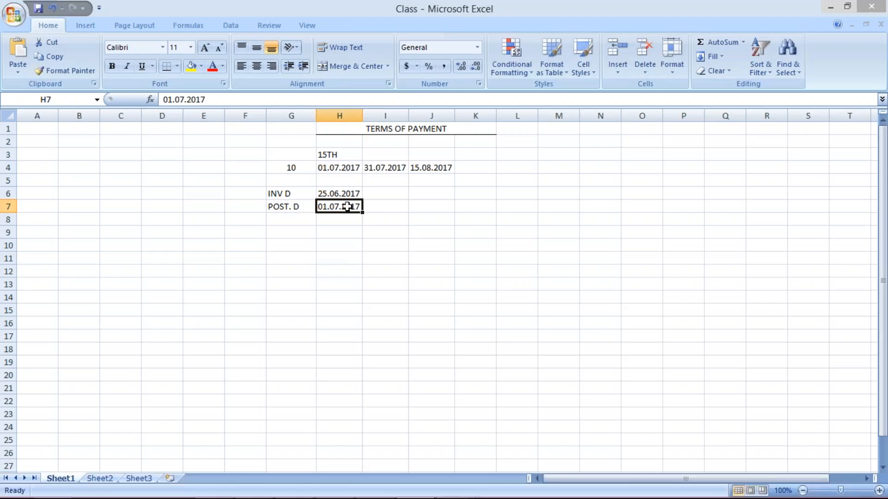
click(383, 207)
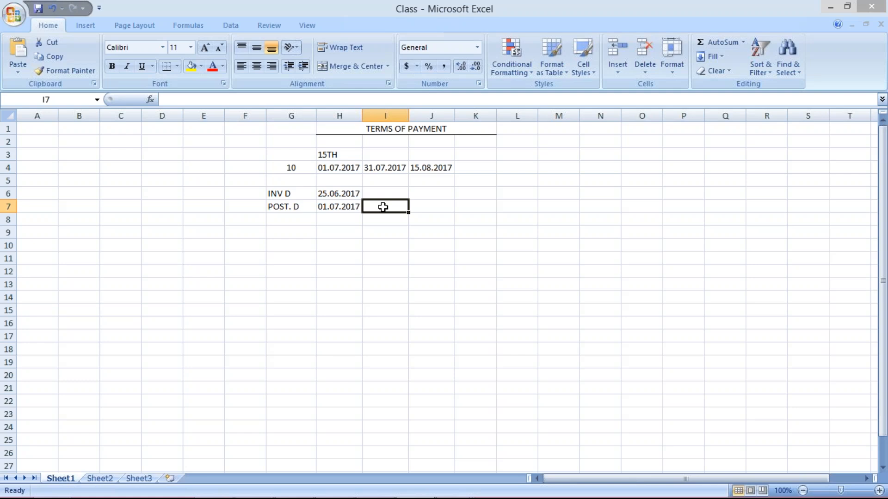
click(338, 208)
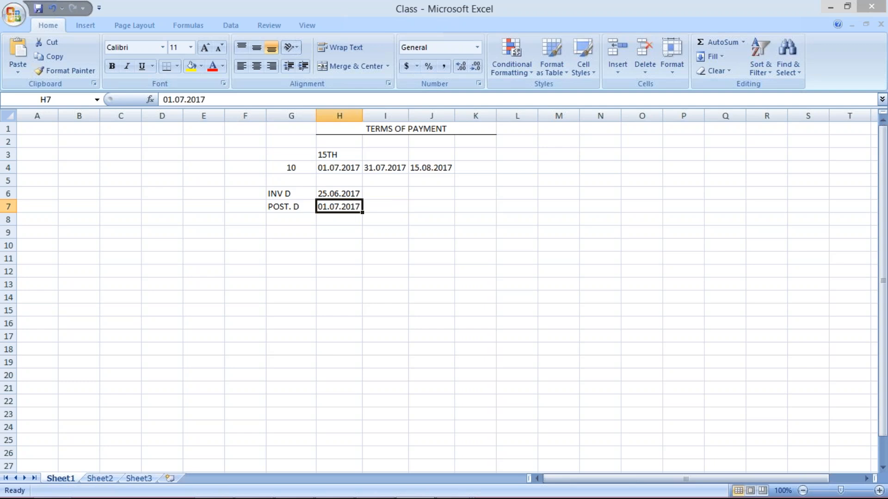
click(367, 244)
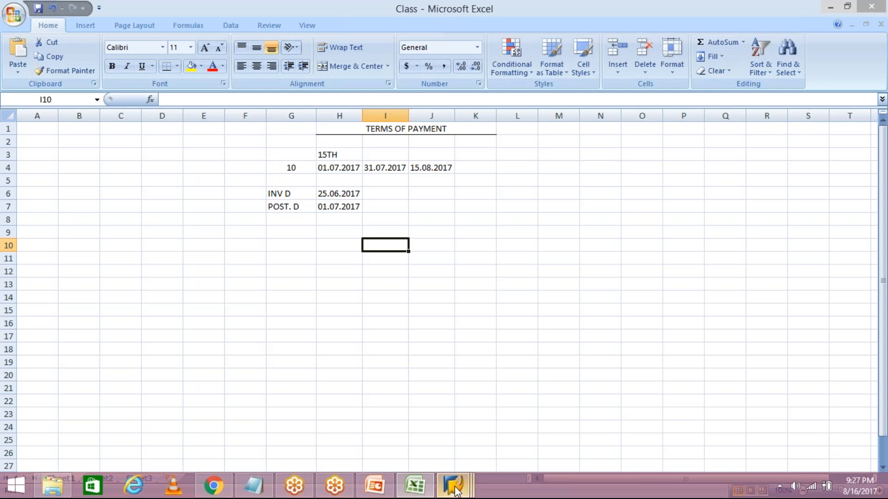
Switch to the vendor invoice in SAP and decline the detailed description of the connection error.
click(459, 481)
click(596, 416)
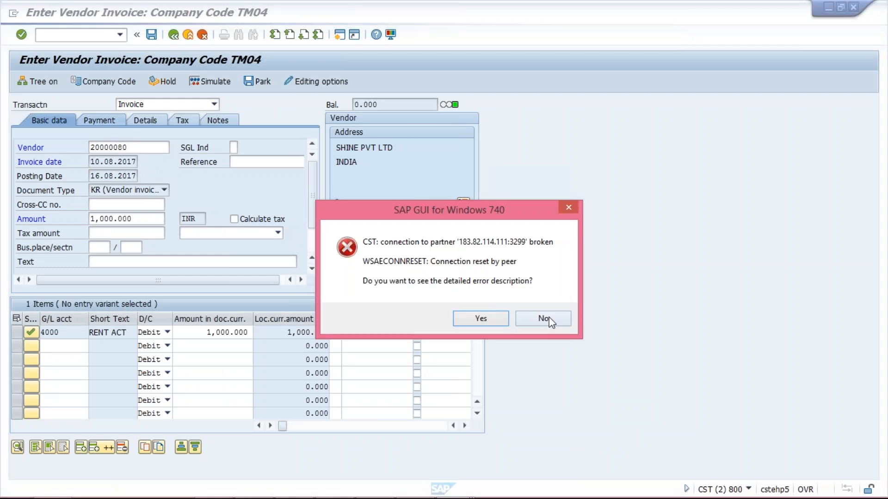
click(545, 318)
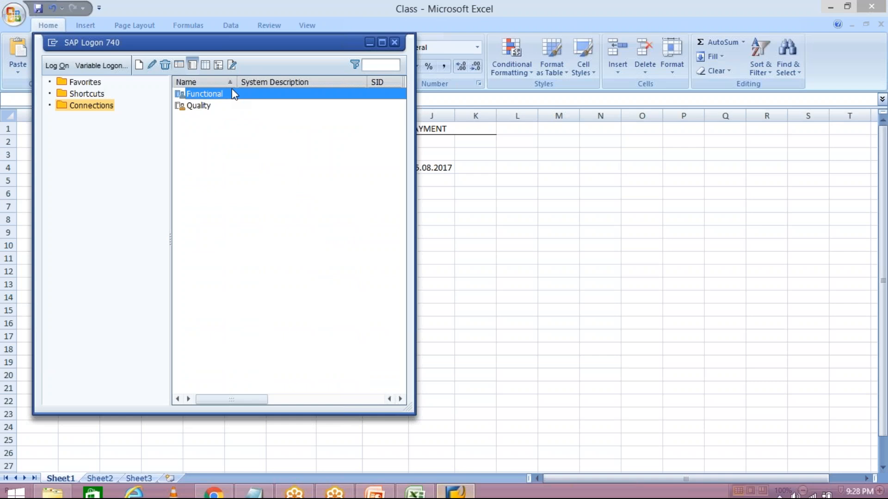
Open the Functional connection and log on to client 800 with the user ID and the account password.
double_click(232, 89)
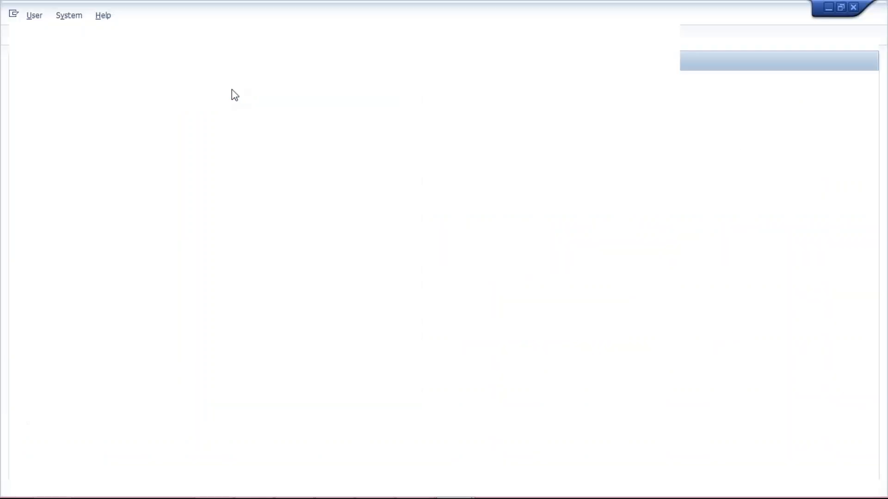
key(Down)
key(Return)
key(Tab)
key(Caps_Lock)
text(*********)
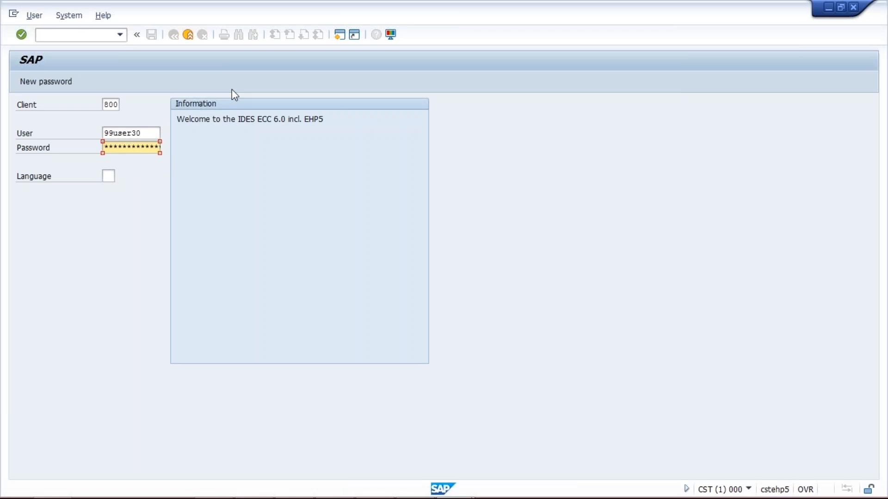
key(Return)
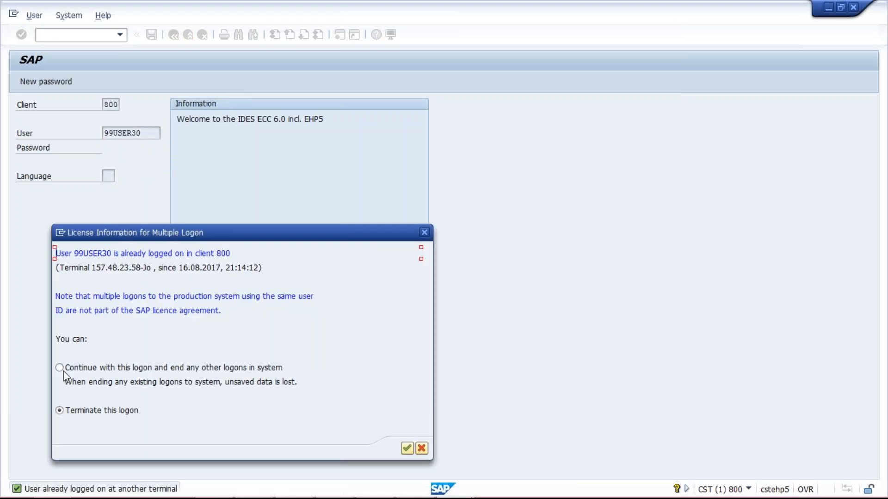
Continue with this logon, end any other logons in the system, and proceed to SAP Easy Access.
click(64, 370)
key(Return)
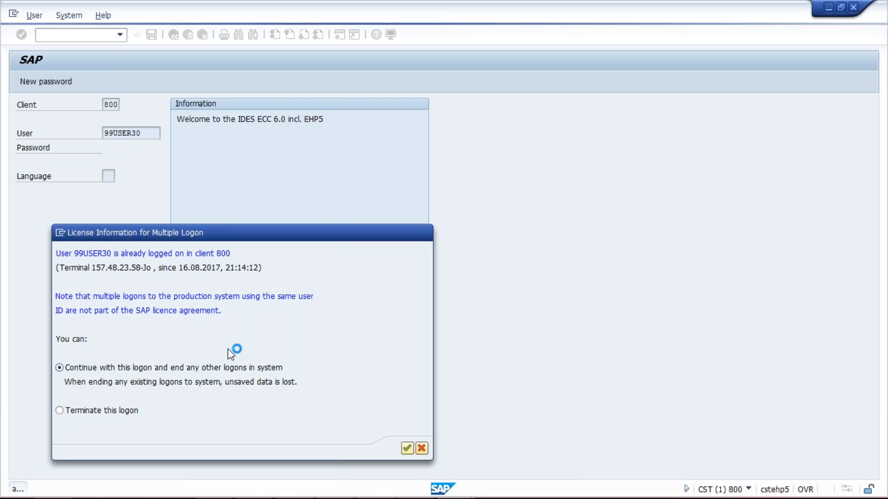
key(Return)
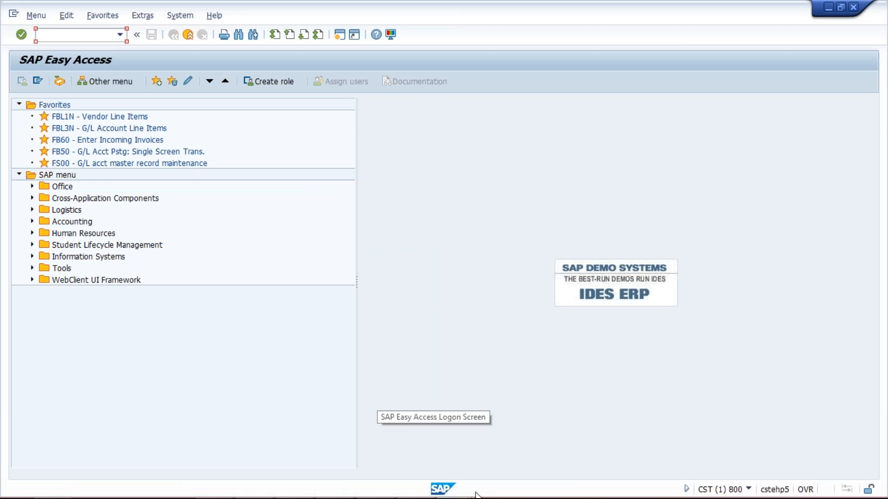
Switch to the Class workbook in Excel and clear the previous payment example from cells G2:J8.
mouse_move(478, 497)
click(416, 486)
drag(385, 207, 291, 182)
click(291, 142)
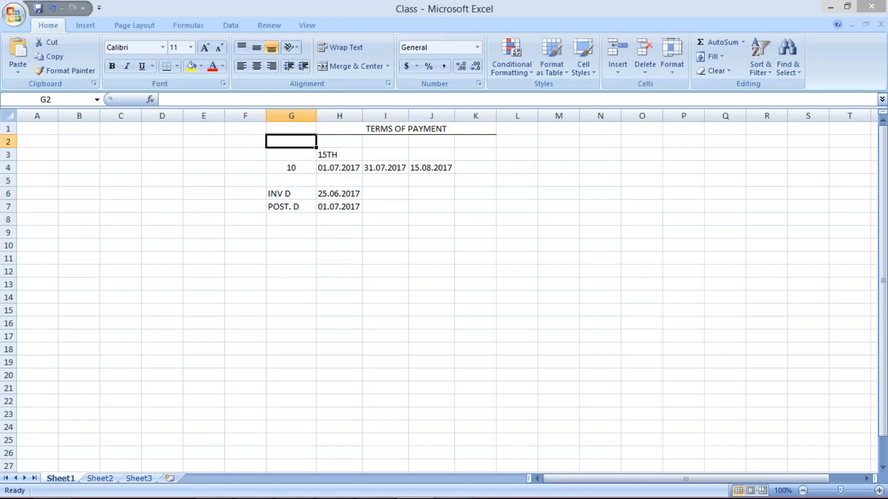
shift+click(438, 215)
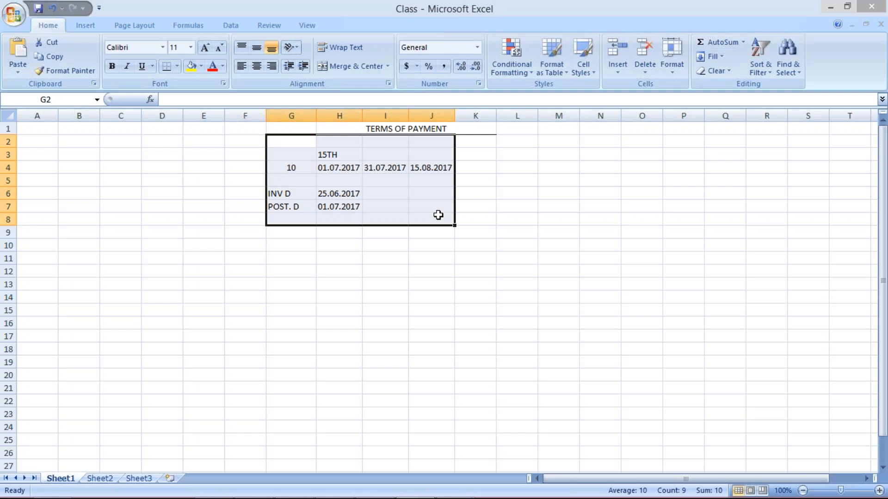
key(Delete)
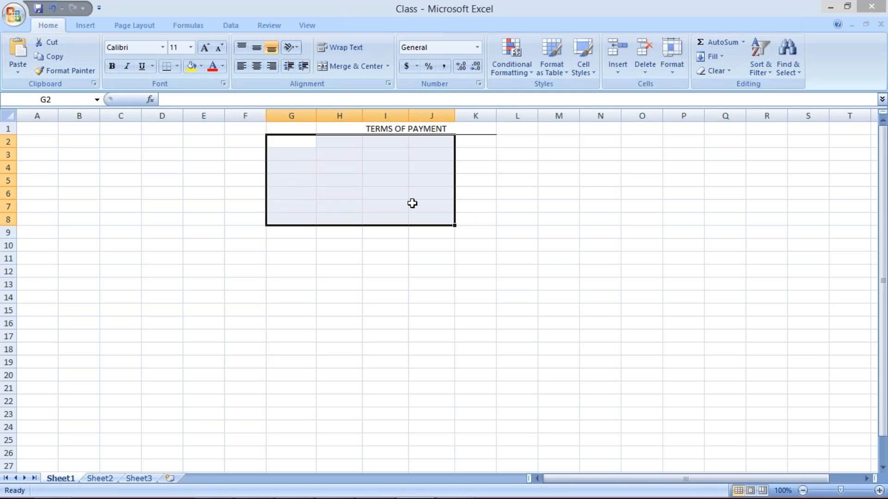
Enter the invoice amount 1000 in H3 and the first instalment term "30% 30d" in I3.
click(341, 156)
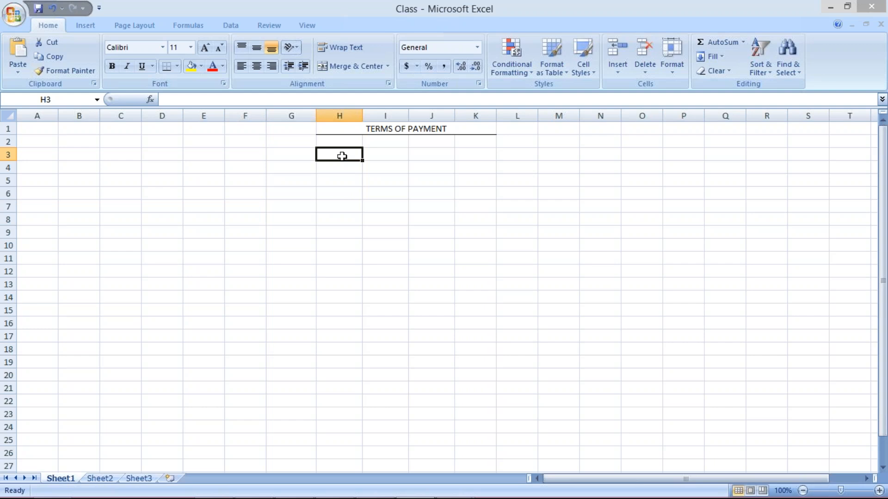
text(1000)
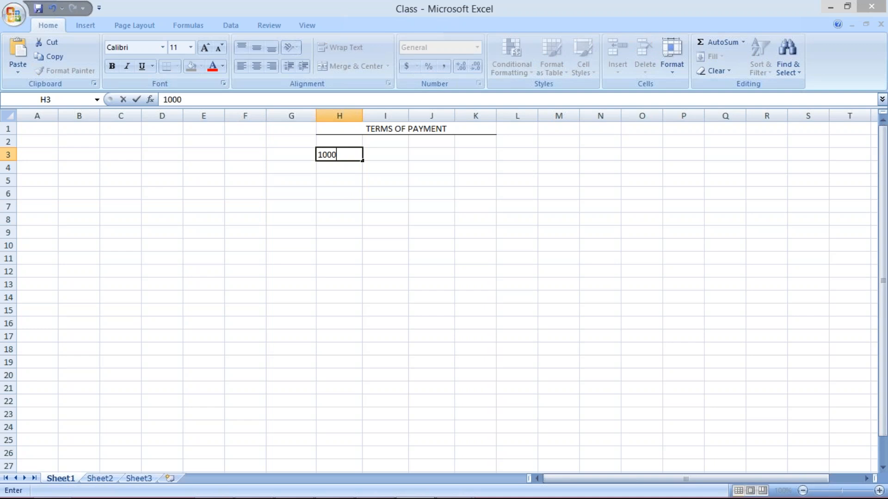
key(Return)
click(397, 157)
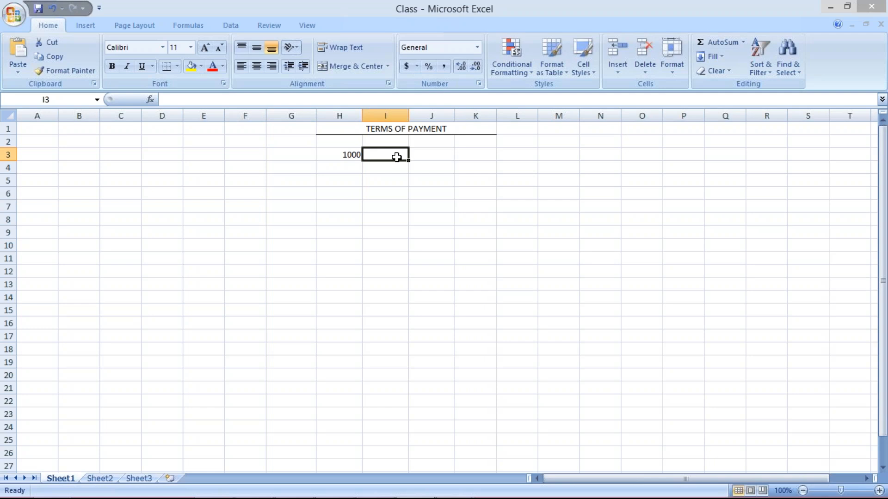
text(30%)
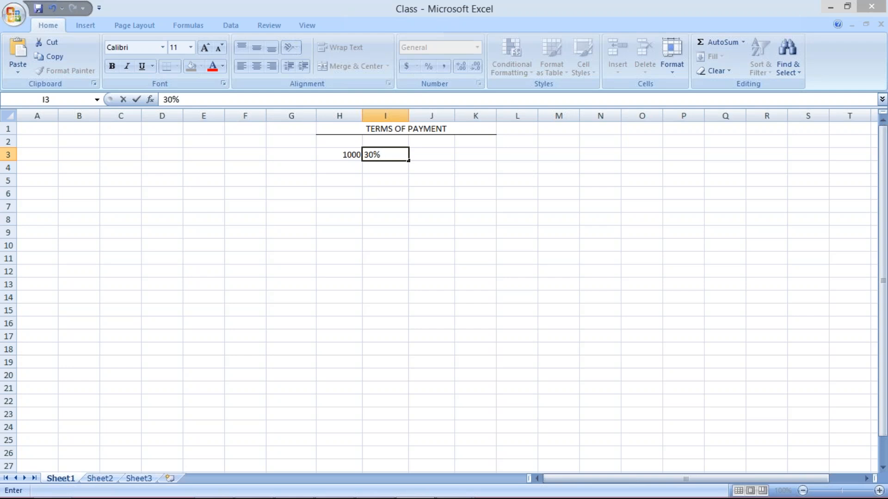
text( 30d)
key(Tab)
Enter the second instalment term "30% 60D" in J3 and the third instalment term "40% 90D" in K3.
text(30% 60)
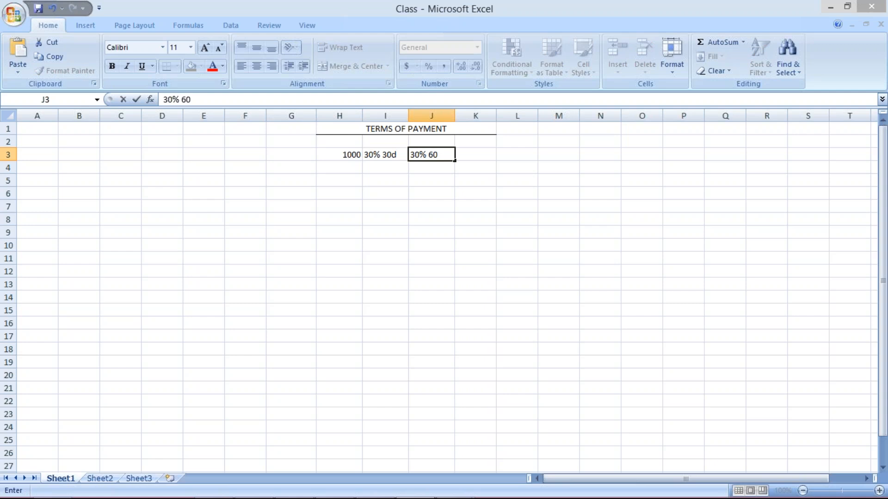
text(D)
click(476, 154)
text(40)
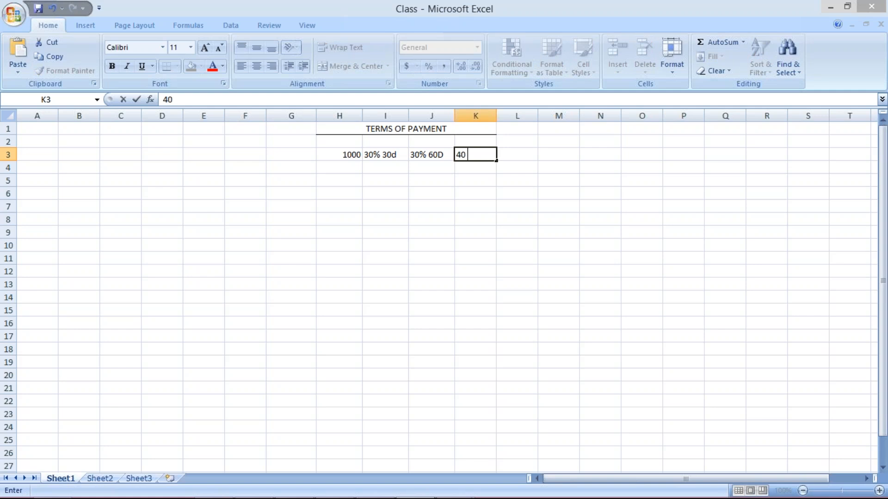
text( 90D)
click(467, 155)
text(%)
key(Return)
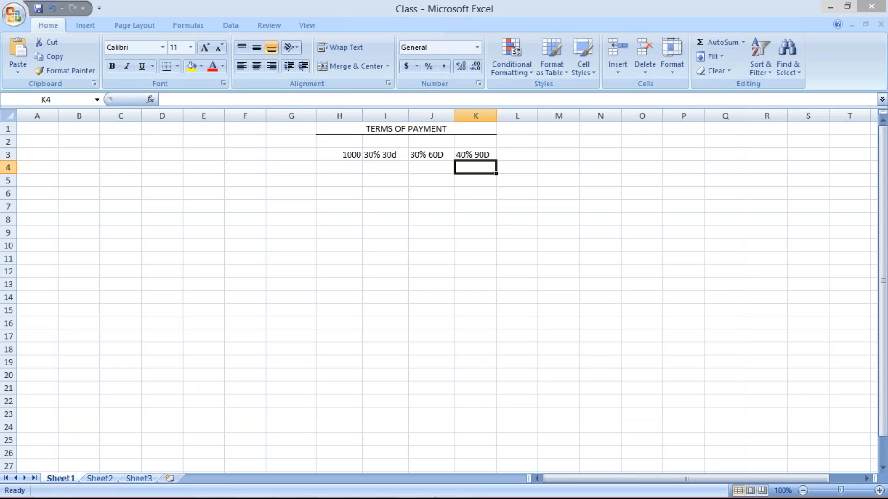
Change the first instalment term in I3 to "30% 30D" with a capital D.
click(459, 218)
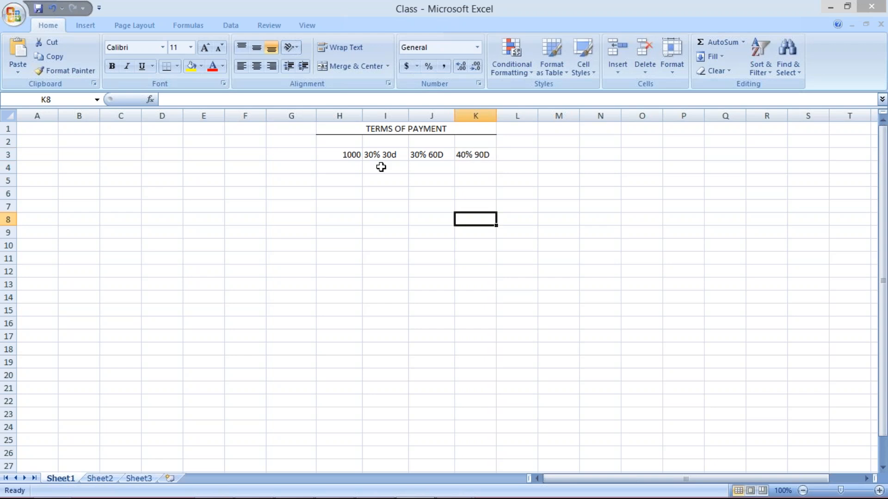
click(384, 155)
click(205, 101)
key(BackSpace)
text(D)
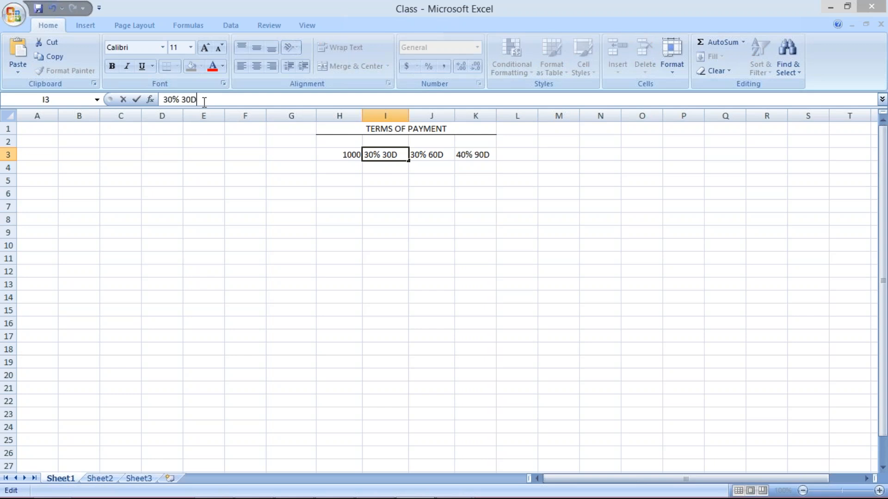
key(Return)
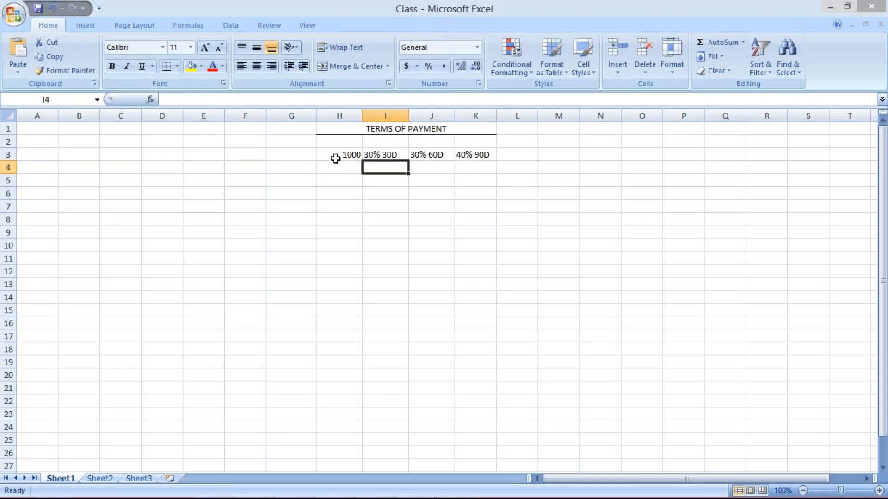
Enter the date 01.07.2017 in H2, above the invoice amount.
click(335, 159)
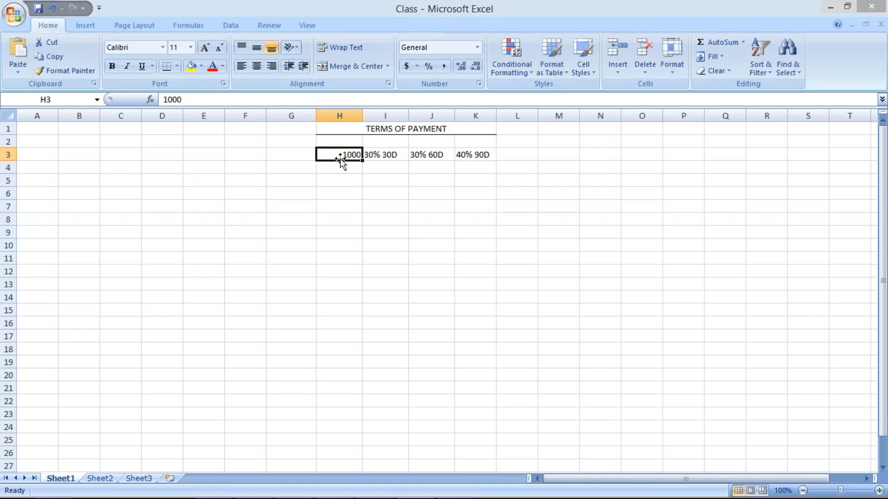
click(386, 142)
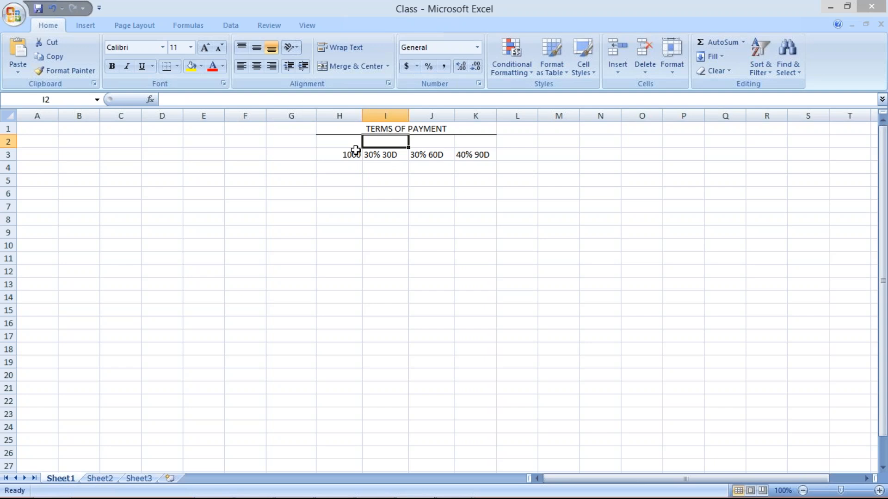
click(339, 140)
text(01.07.2017)
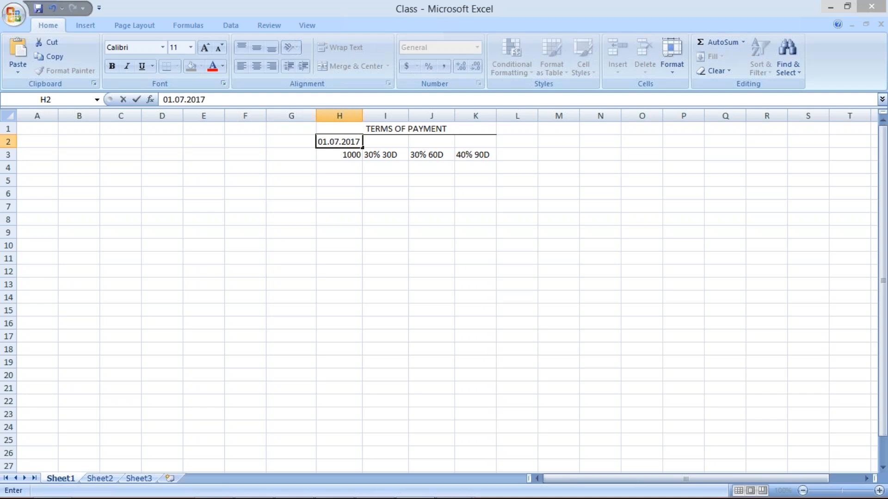
key(Return)
Enter the first instalment's amount 300 in I4 and its due date 30.07.2017 in I2.
click(394, 142)
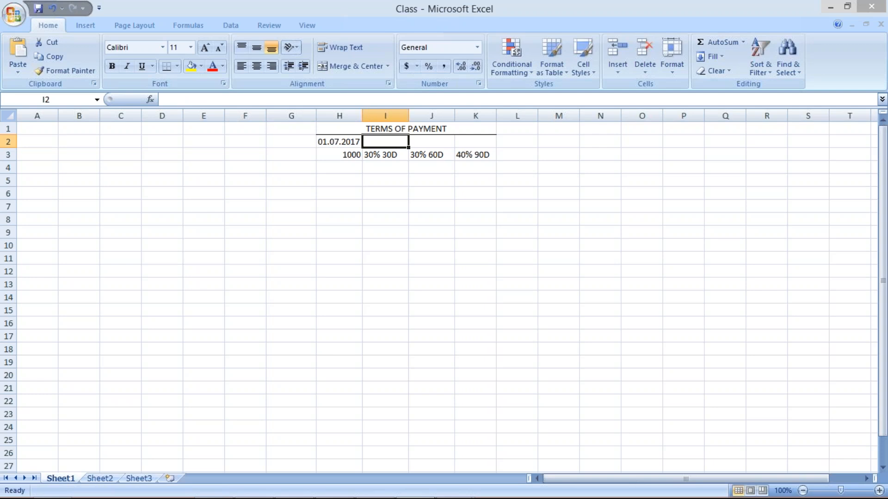
click(385, 166)
text(300)
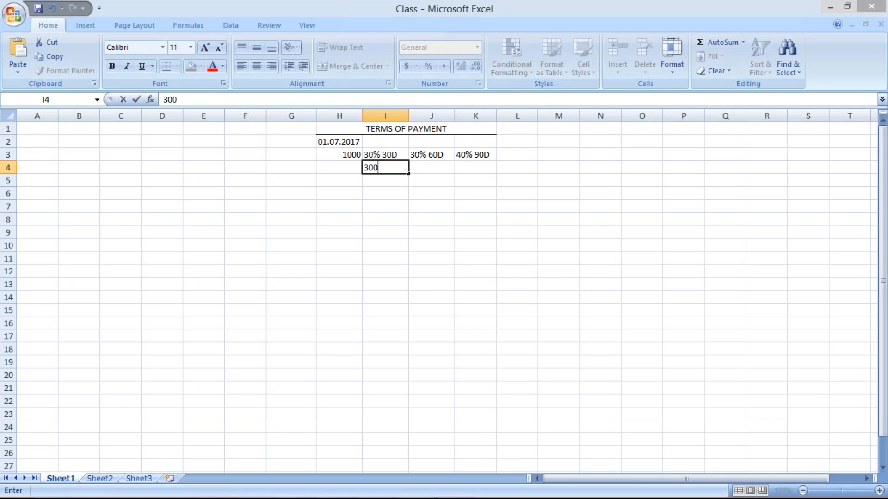
click(387, 143)
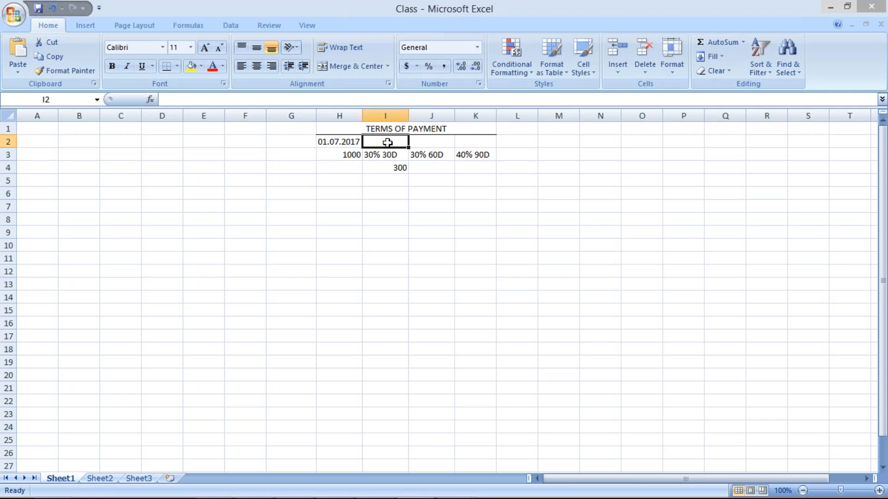
text(30.)
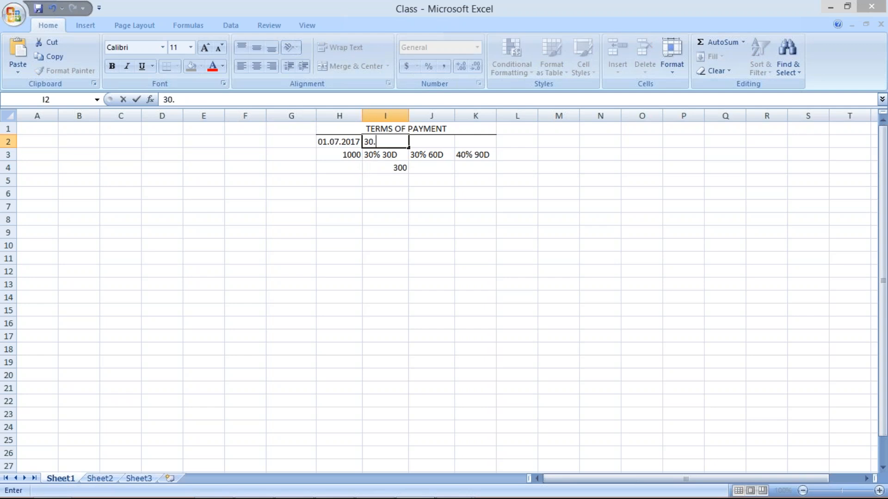
text(07.2017)
key(Return)
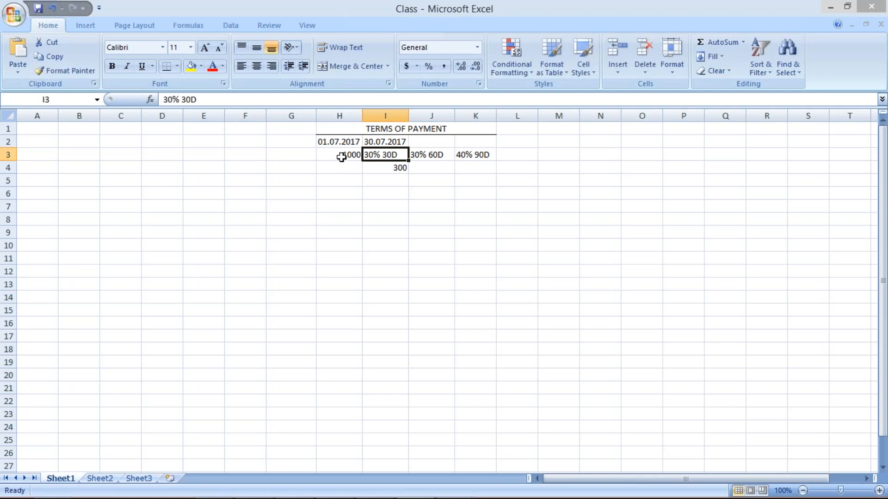
Center the contents of columns H to K horizontally.
click(336, 142)
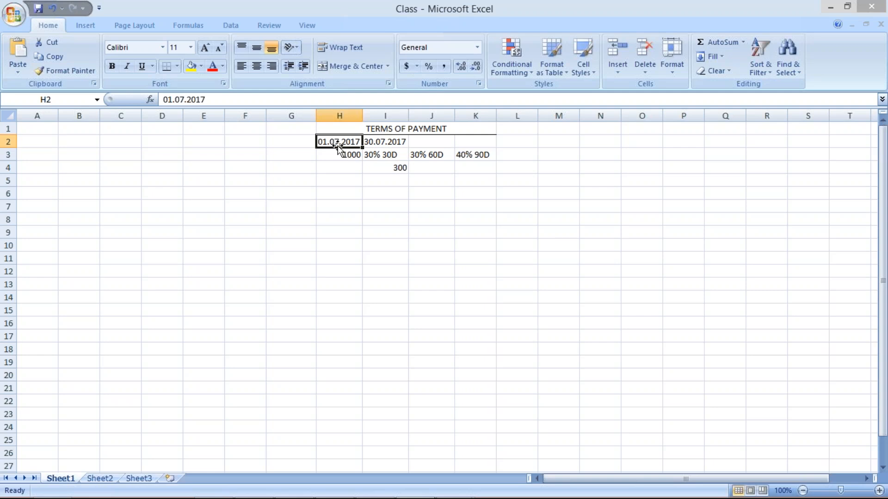
click(382, 140)
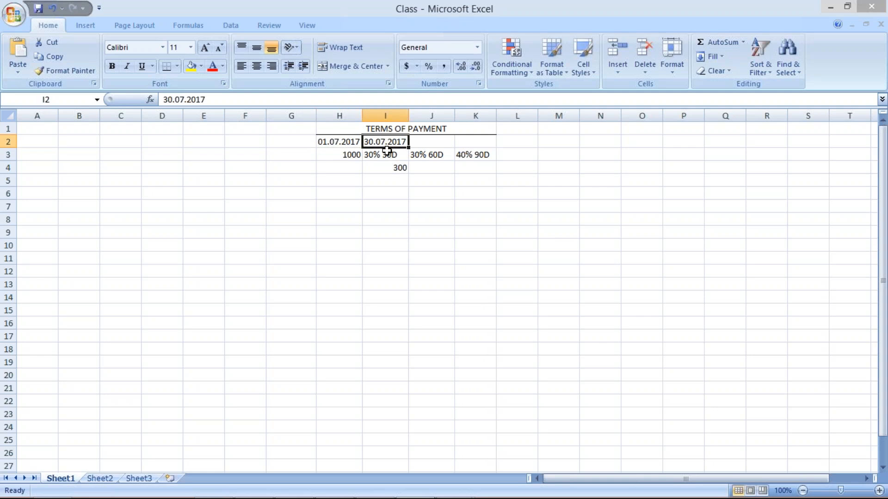
click(340, 115)
drag(457, 116, 458, 116)
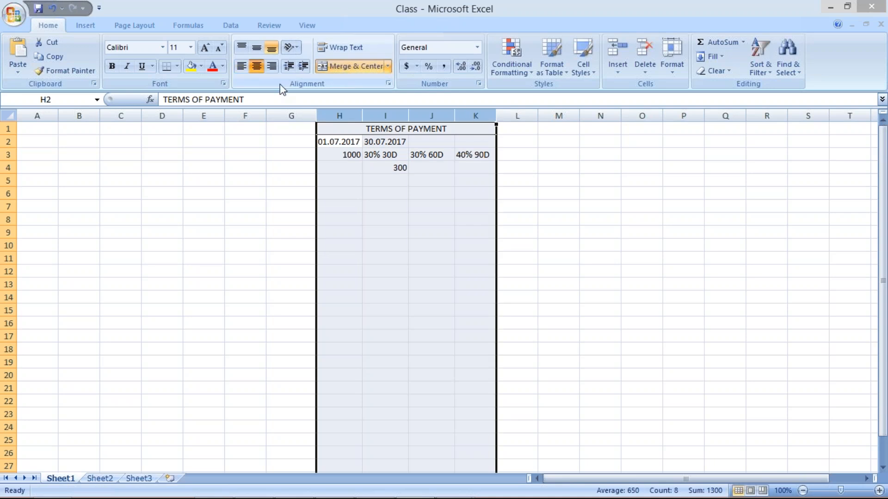
click(385, 193)
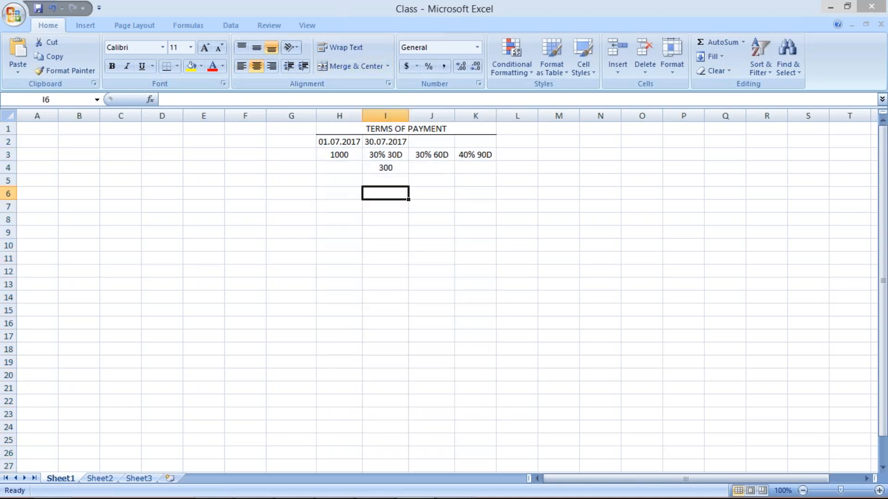
Enter the second instalment's amount 300 in J4 and its due date 29.08.2017 in J2.
click(383, 142)
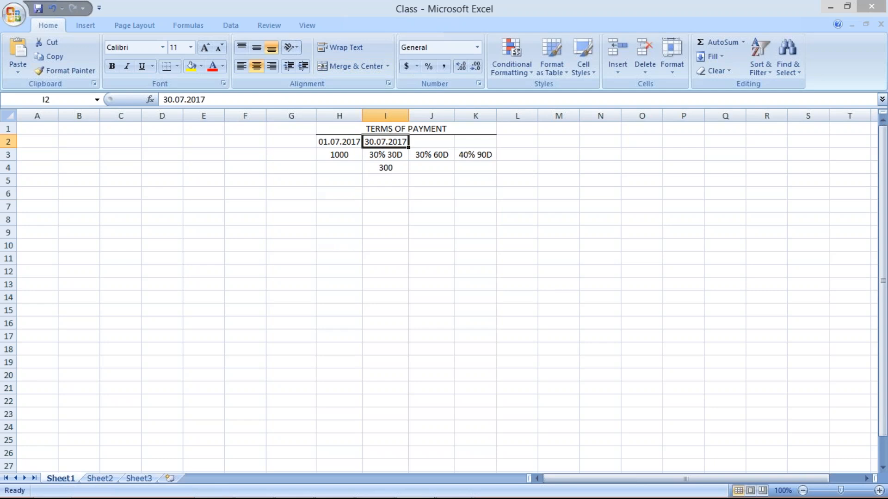
click(430, 143)
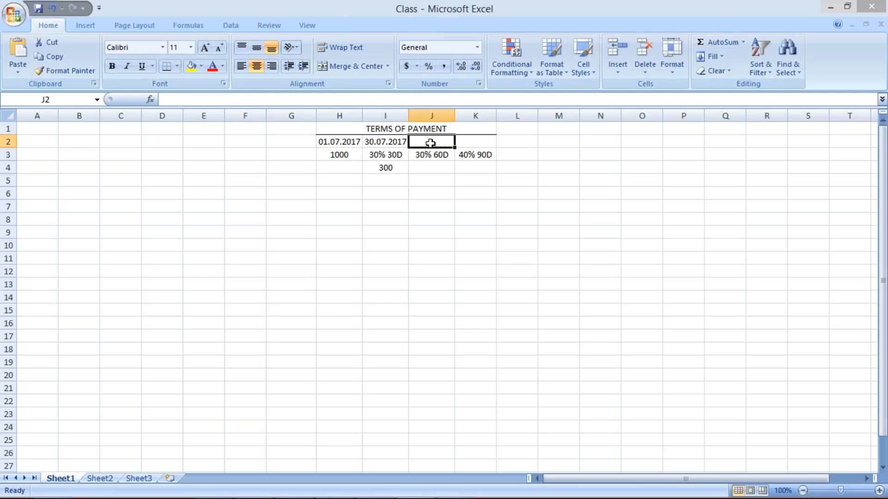
click(430, 167)
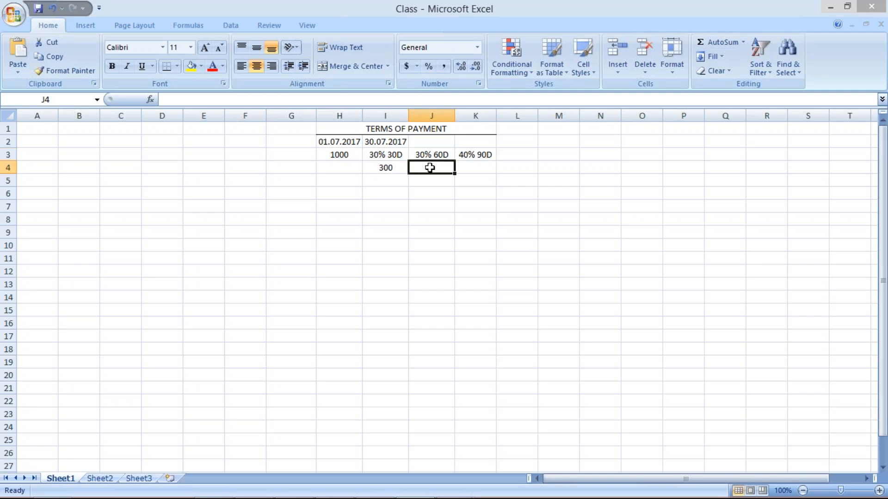
text(300)
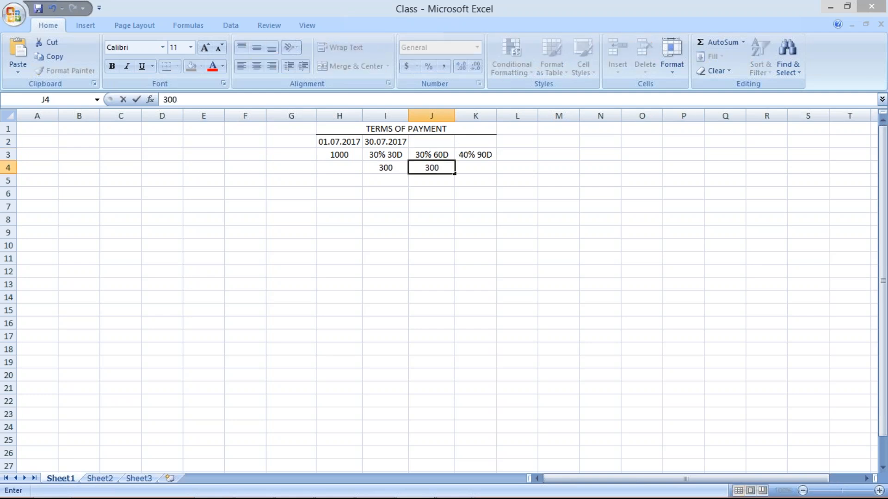
key(Return)
click(433, 139)
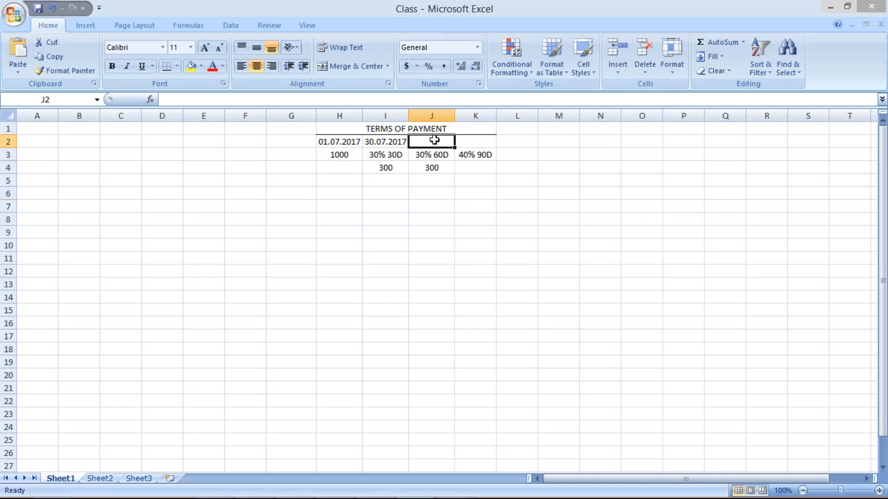
text(29.0)
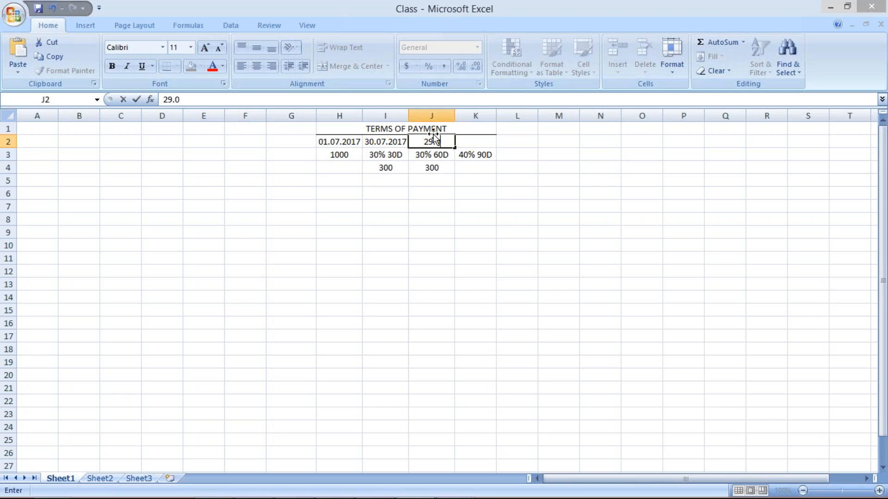
text(8.2017)
click(437, 169)
Enter the third instalment's amount 400 in K4 and its due date 28.09.2017 in K2, fitting column K to its contents.
click(470, 168)
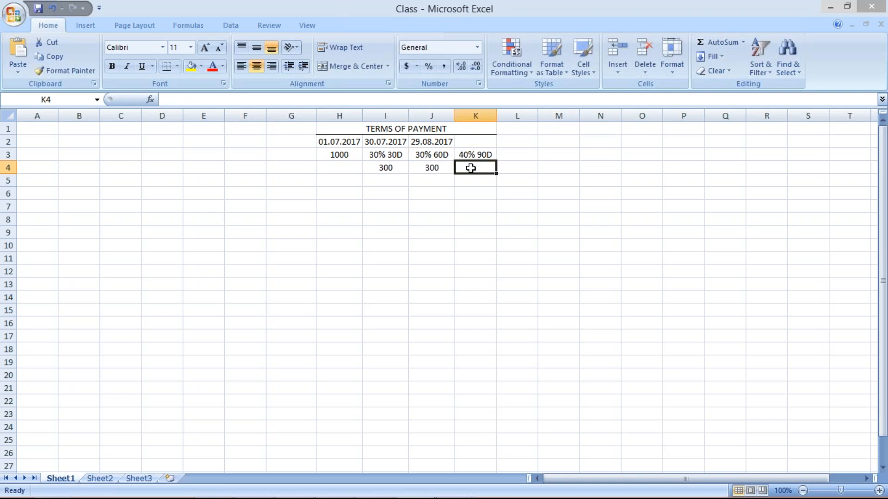
text(4000)
key(BackSpace)
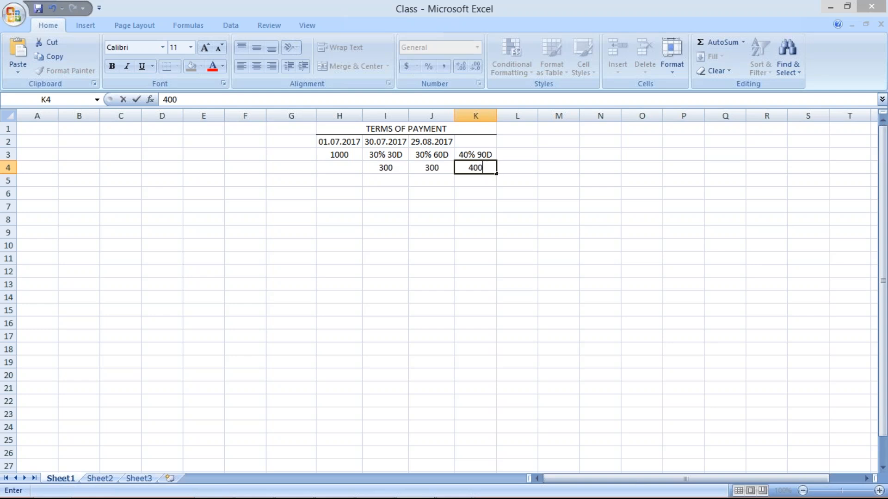
click(465, 142)
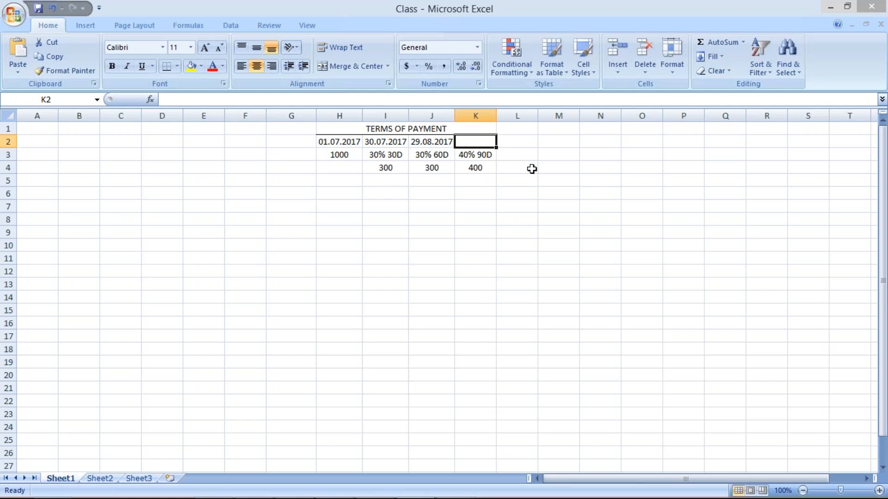
text(2)
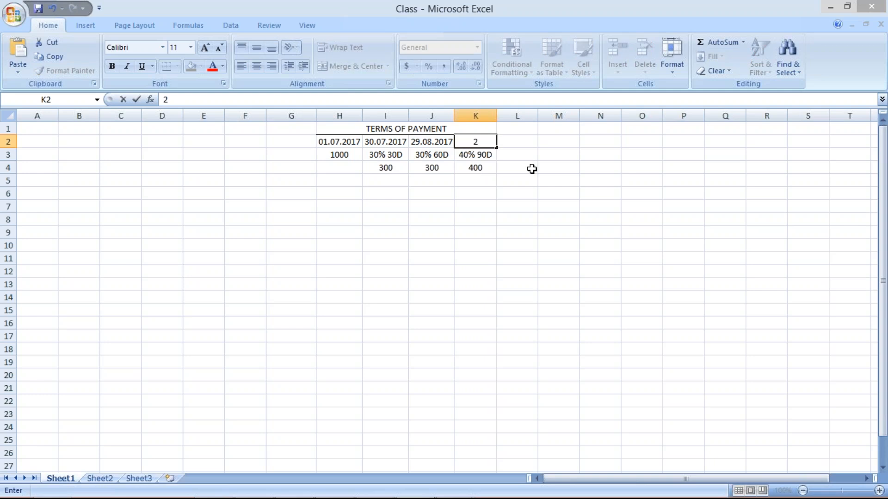
text(8.09.2017)
key(Return)
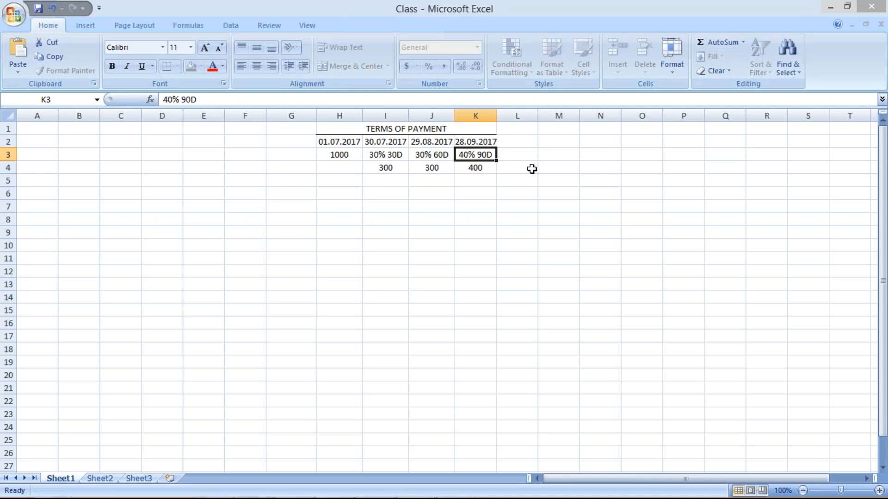
double_click(496, 114)
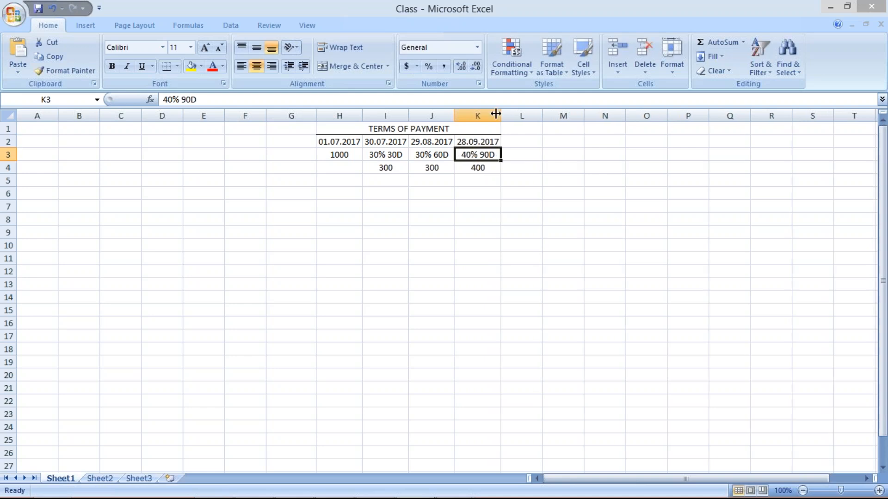
click(477, 232)
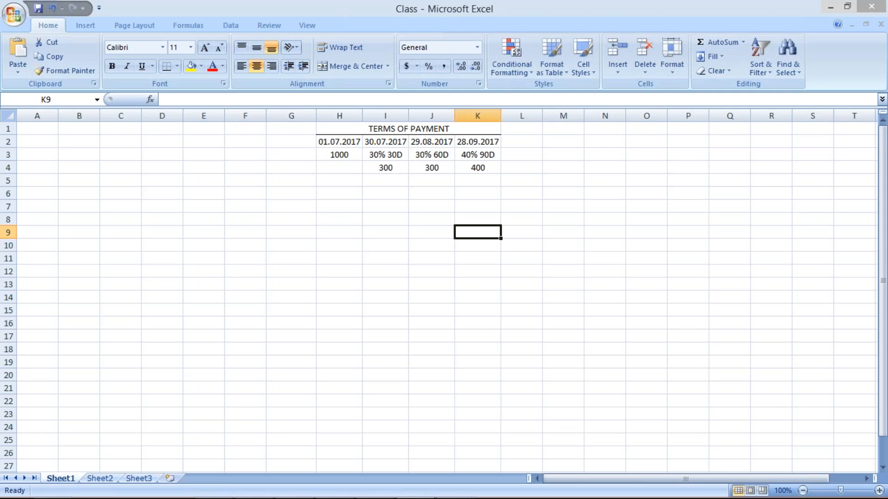
click(346, 143)
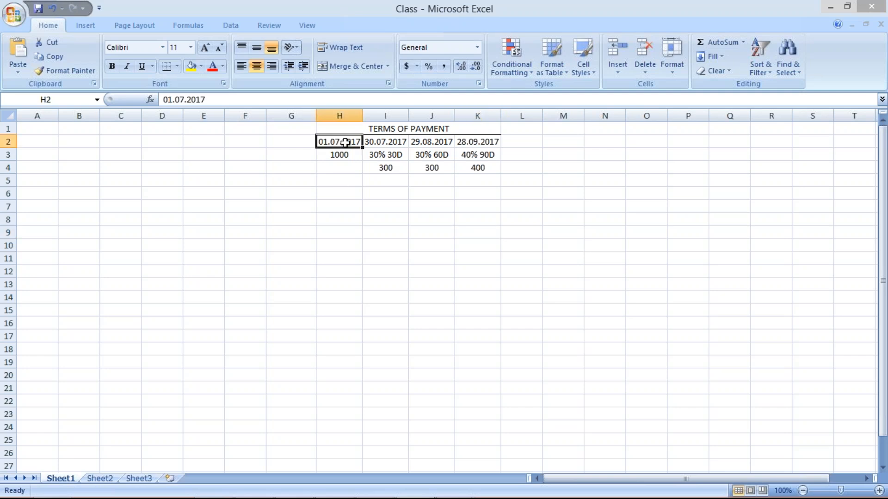
click(374, 193)
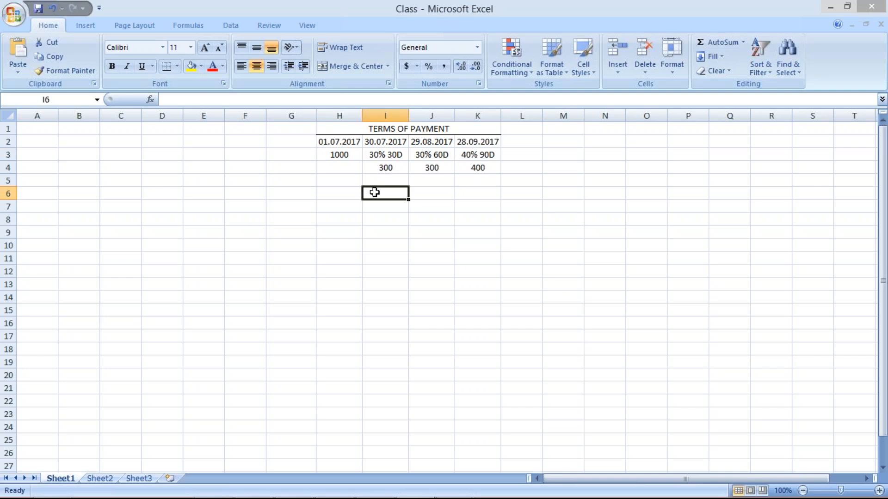
click(376, 146)
click(431, 137)
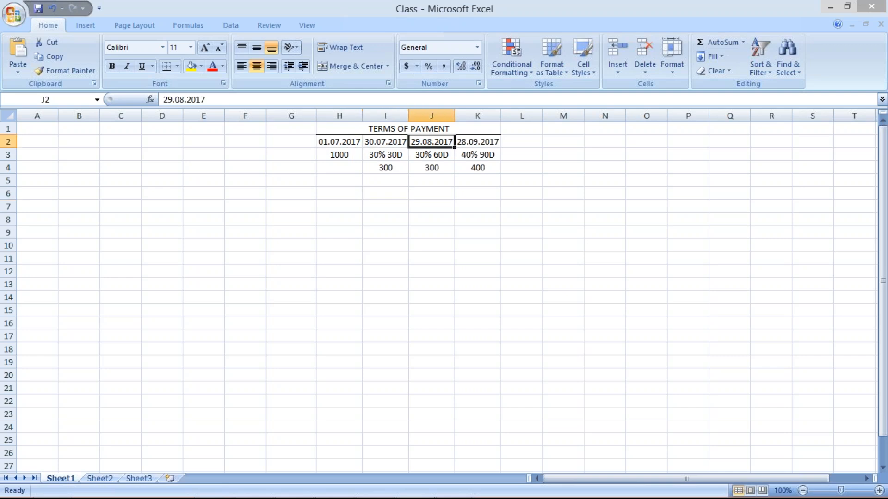
click(485, 147)
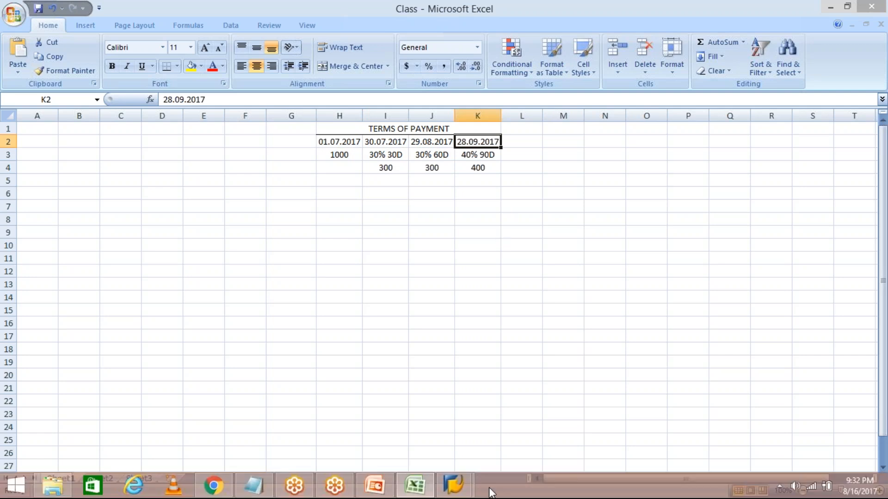
Switch to SAP Easy Access and open the Terms of Payment configuration overview.
click(468, 493)
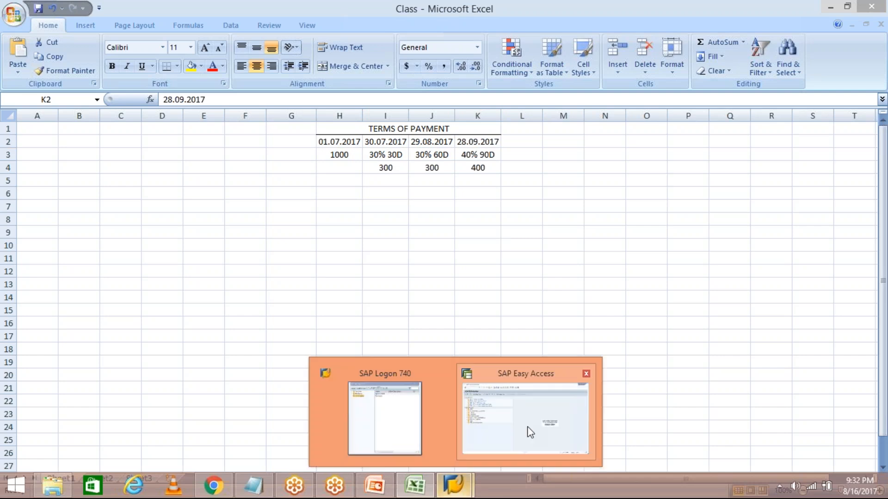
click(530, 433)
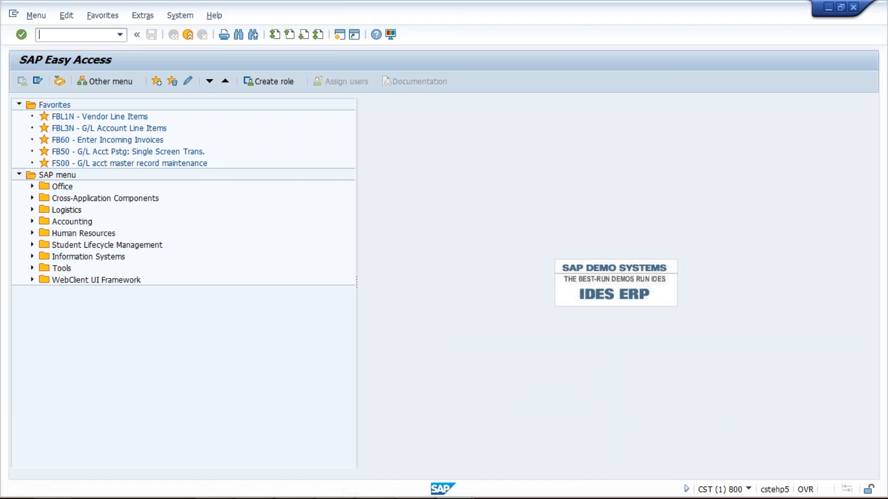
text(OB)
text(B)
key(Return)
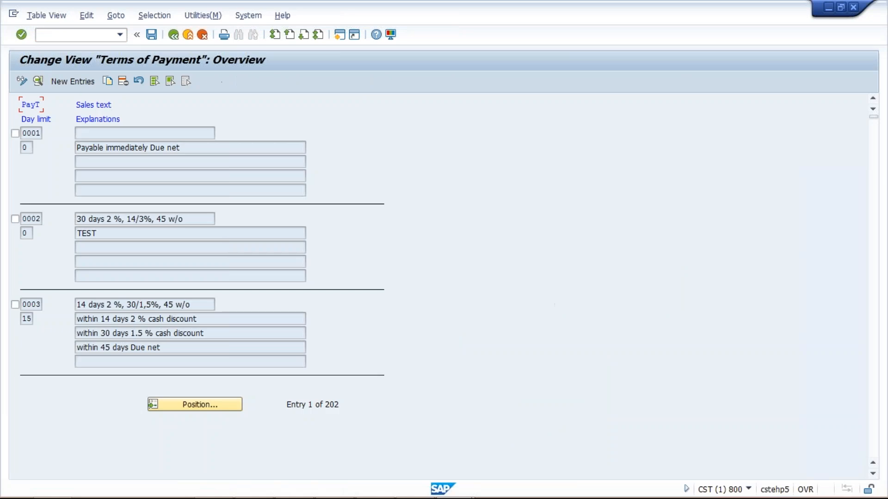
Create a new payment terms entry TM50 with the sales text INSTALLMENT PAYMENT.
click(76, 83)
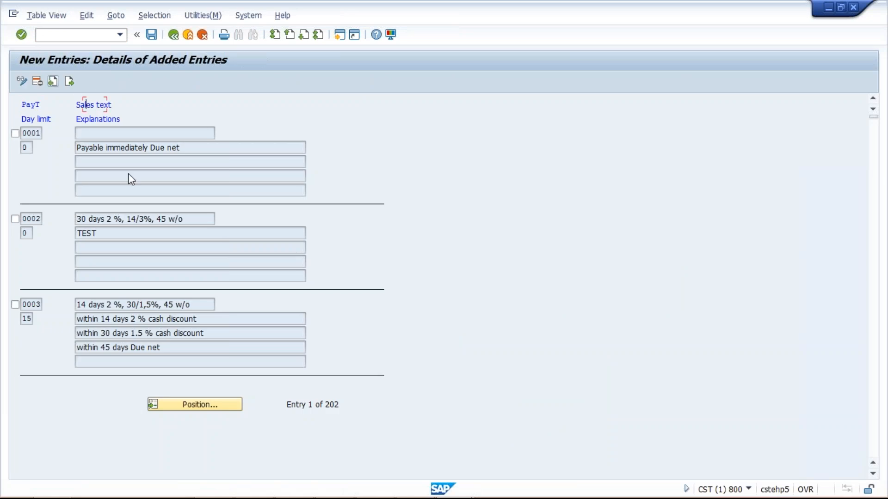
text(T)
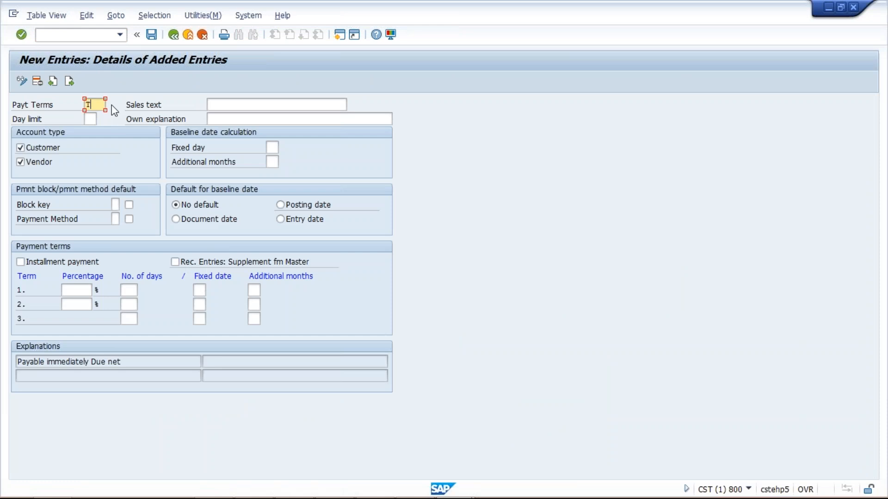
text(M50)
click(228, 105)
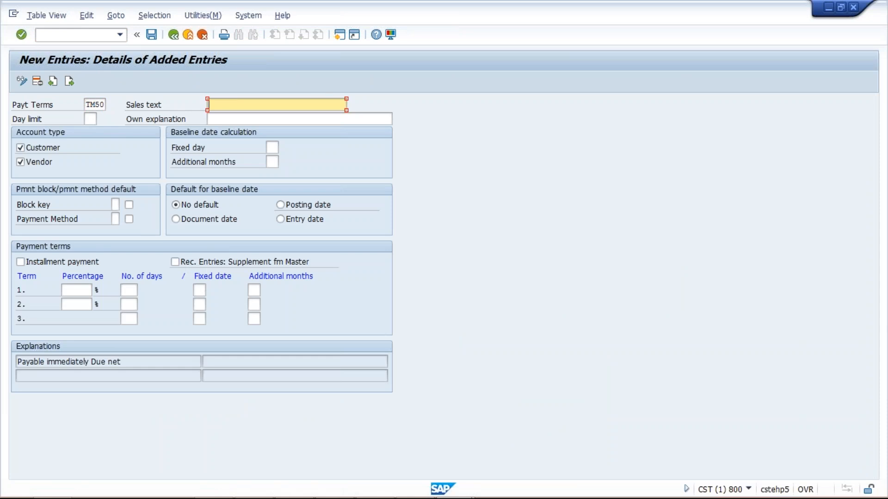
text(I)
key(Return)
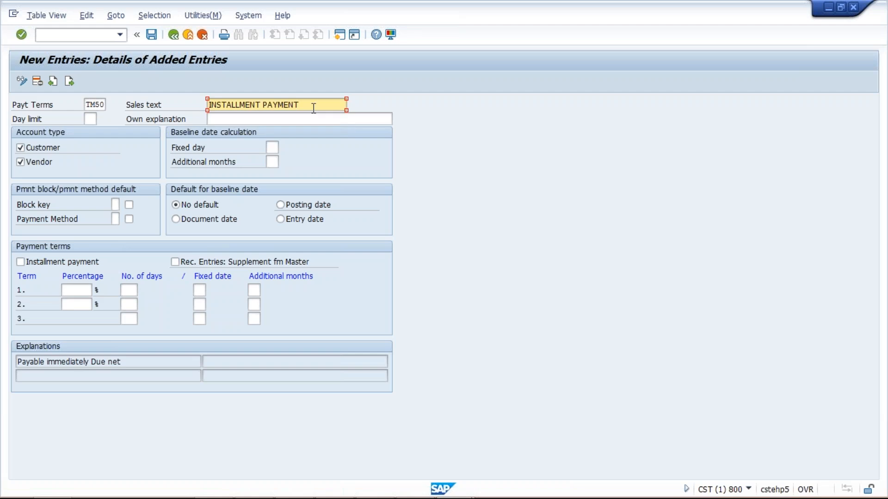
drag(314, 109, 207, 103)
click(301, 105)
Mark TM50 as an installment payment and save it under the proposed TATA MOTOR customizing request.
click(20, 262)
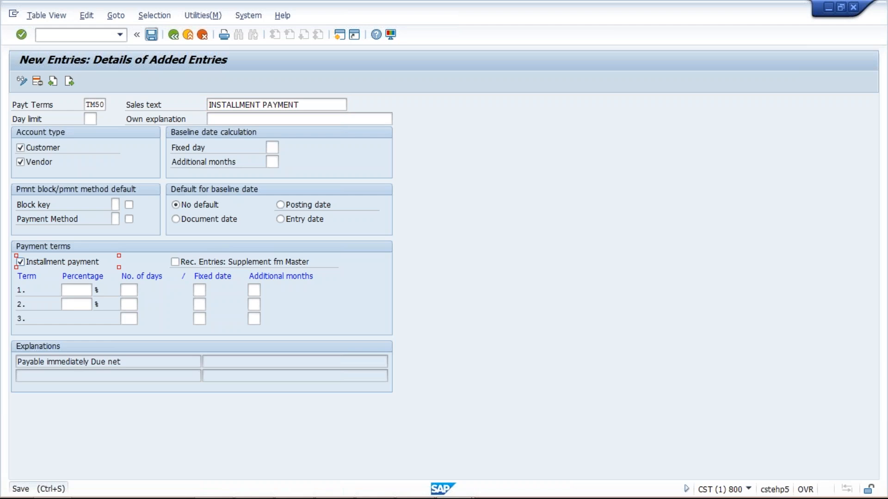
click(151, 35)
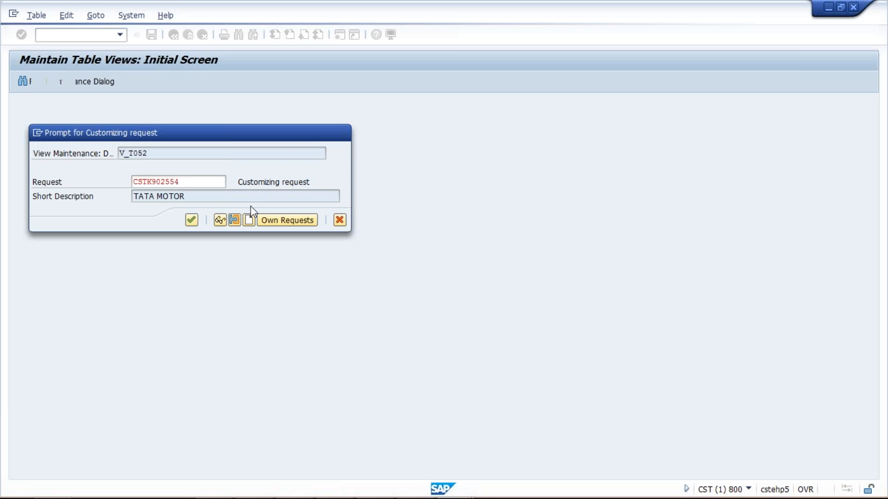
key(Return)
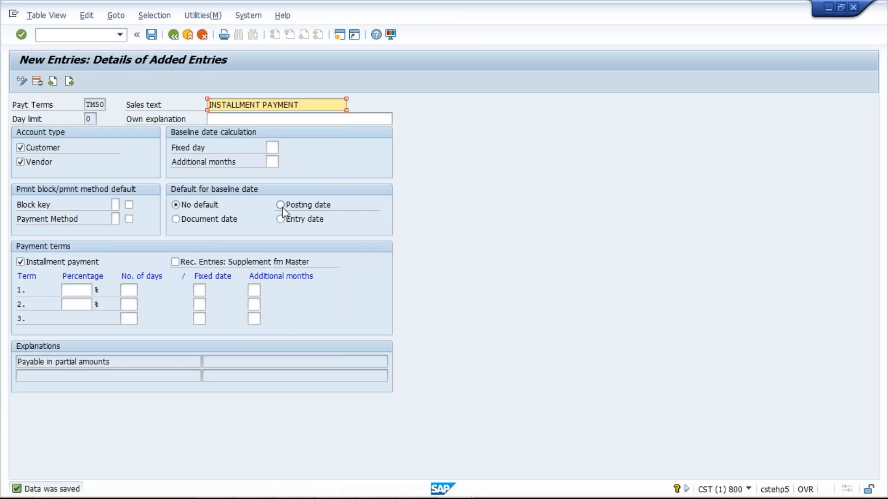
Set TM50's default baseline date to the posting date and save the entry.
click(282, 206)
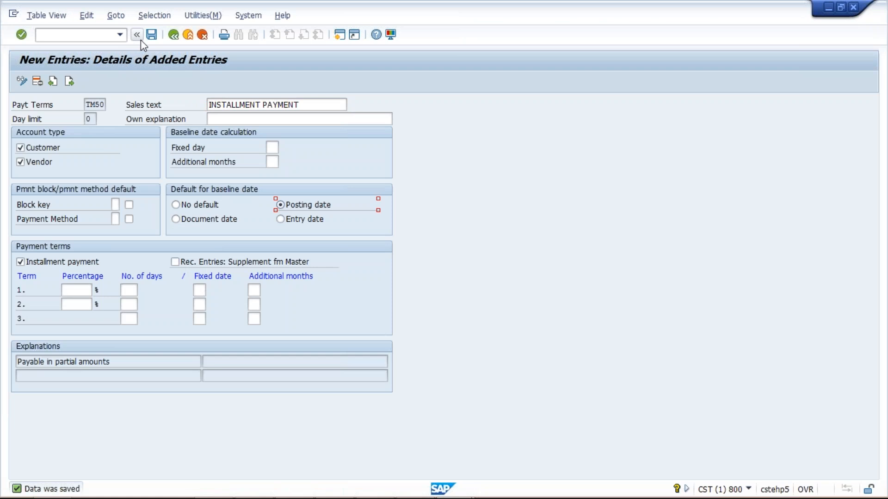
click(151, 36)
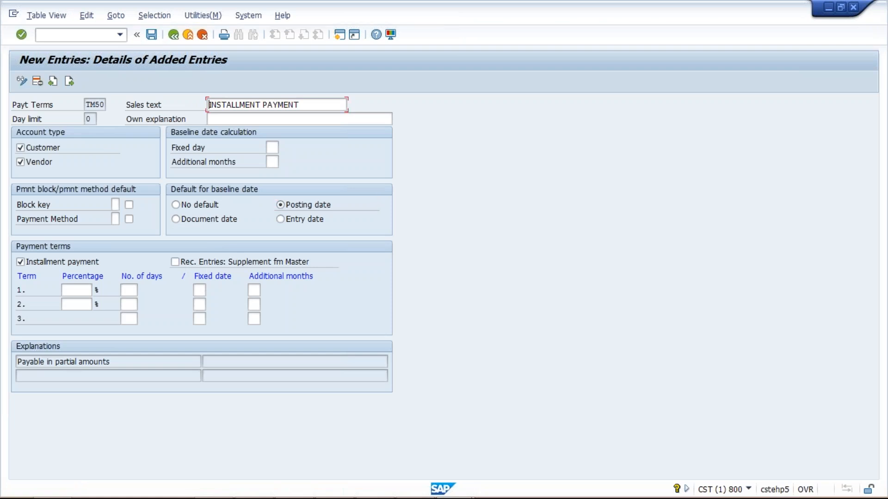
click(311, 207)
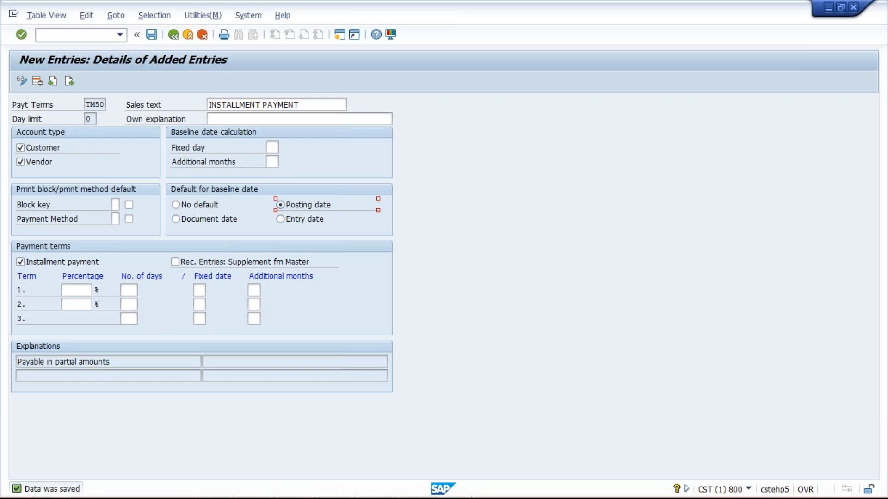
Switch to the Excel workbook and enter the payment term code TM50 in H6, below the instalment example.
double_click(91, 104)
mouse_move(434, 494)
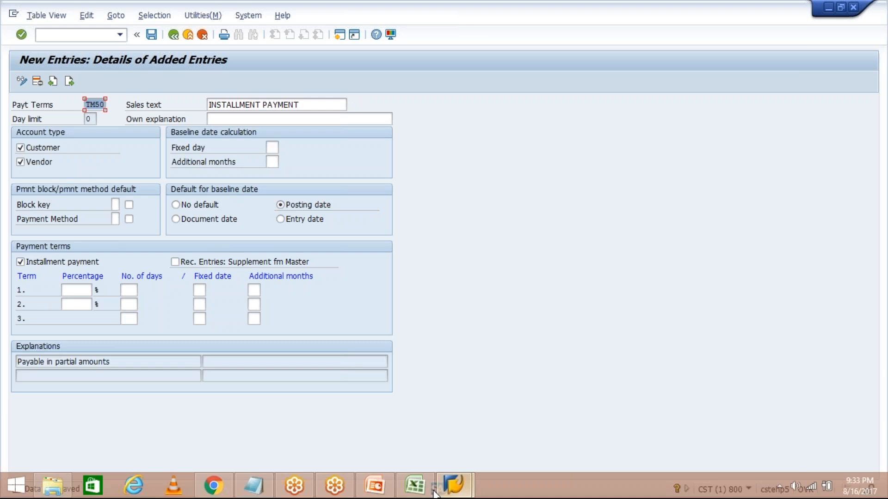
click(421, 489)
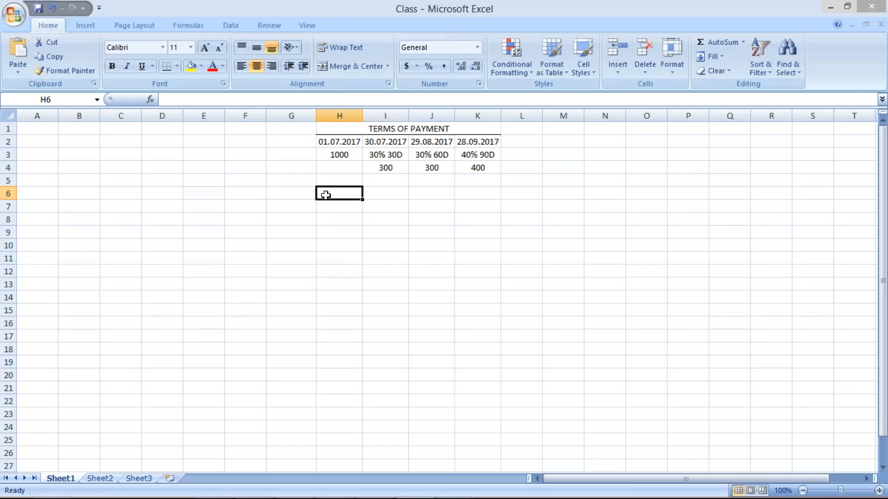
text(TM50)
key(Return)
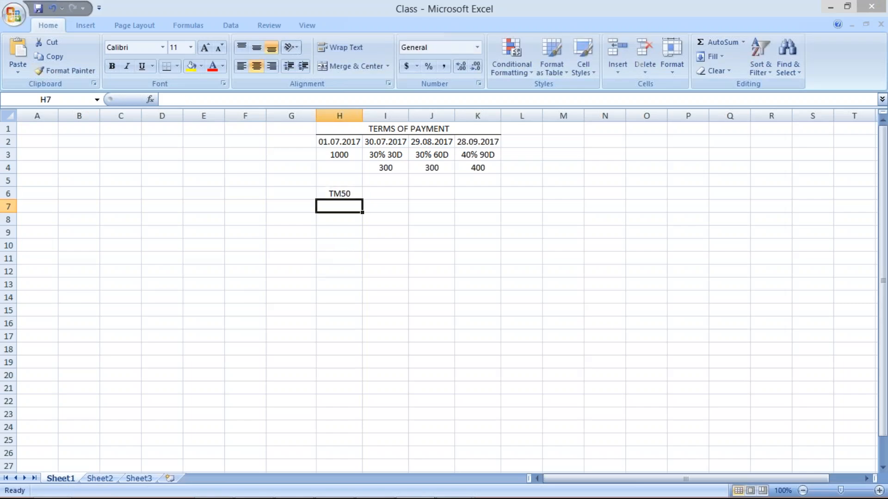
Review the TM50 code against the percentages and day counts of the three instalments in row 3.
click(393, 189)
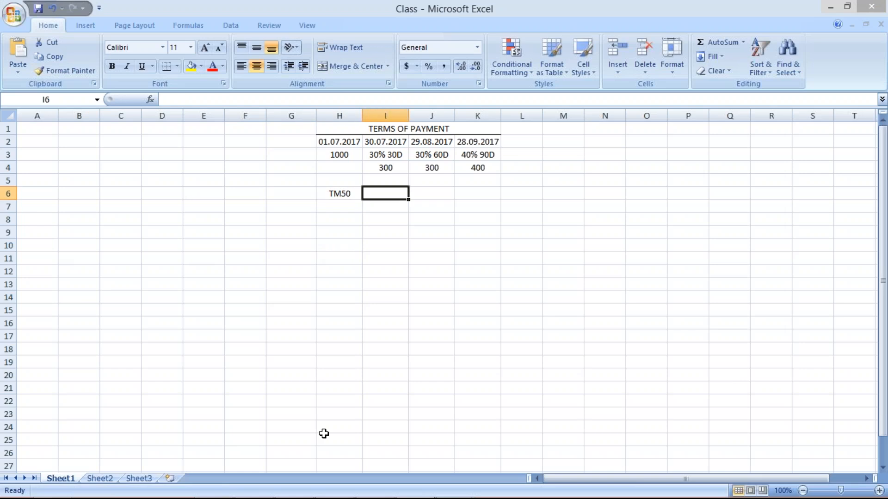
click(327, 192)
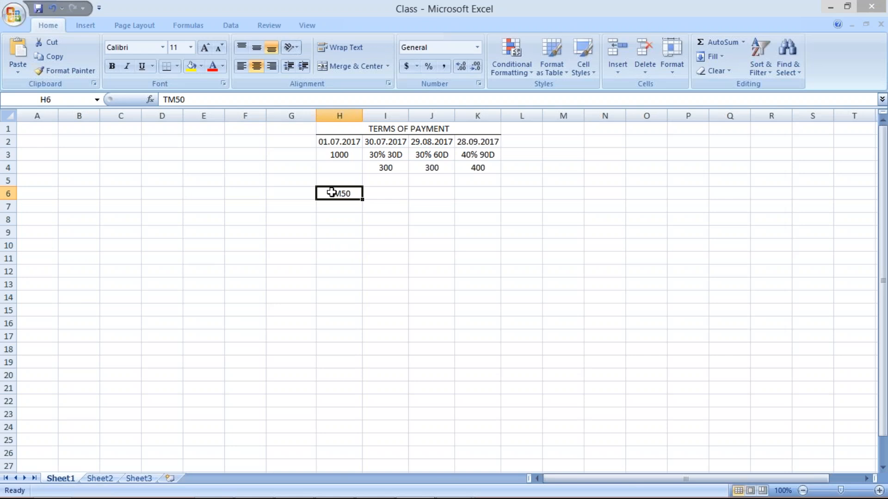
click(379, 144)
click(386, 153)
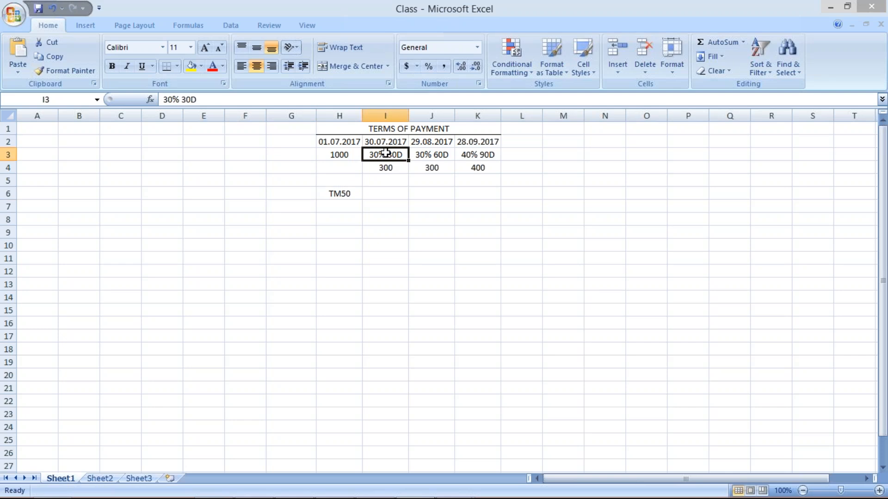
click(422, 155)
click(473, 151)
click(381, 152)
click(434, 154)
click(485, 155)
click(390, 156)
Switch to SAP and fill in a new payment term TM51 with posting date as baseline default and 30 days for the first term.
mouse_move(457, 487)
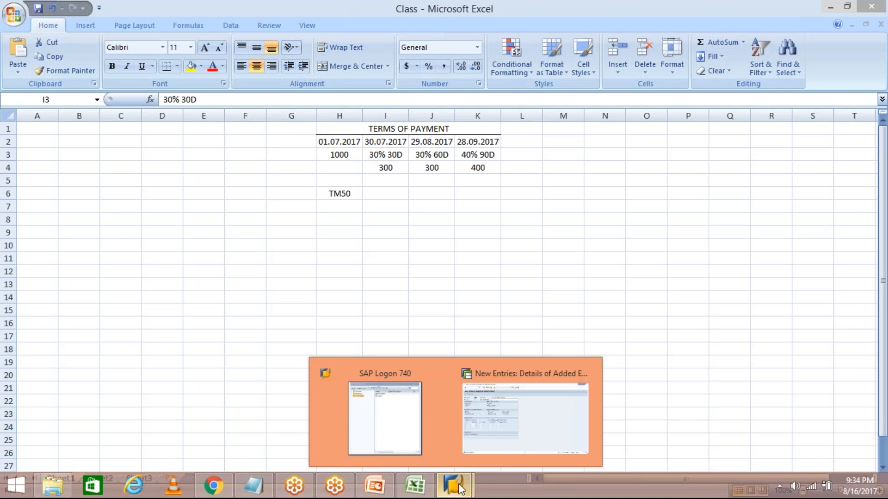
click(499, 446)
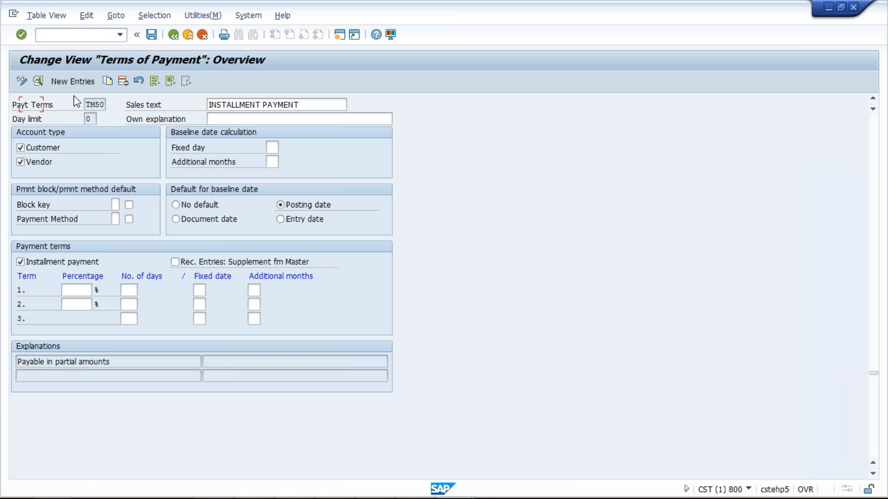
click(69, 83)
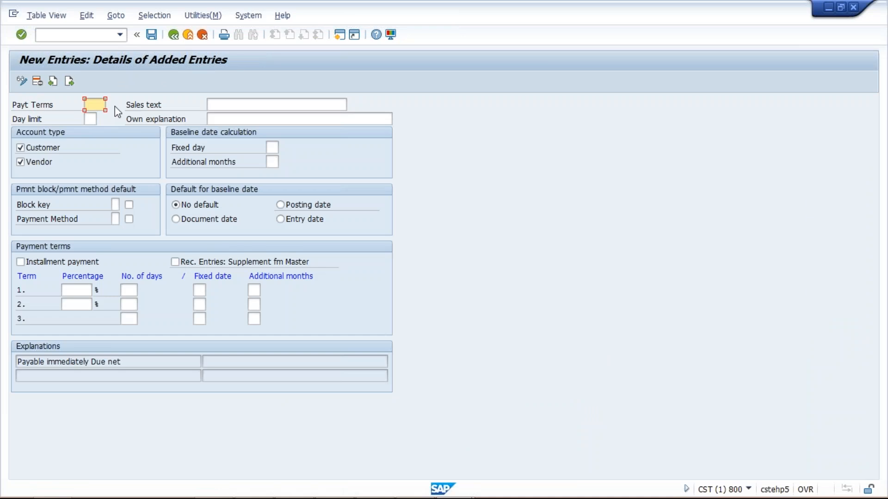
text(TM51)
click(290, 206)
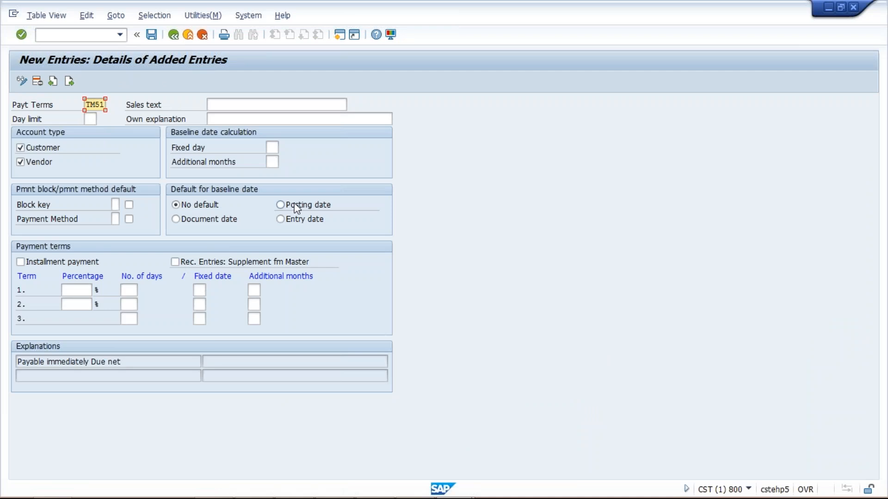
click(129, 290)
text(30)
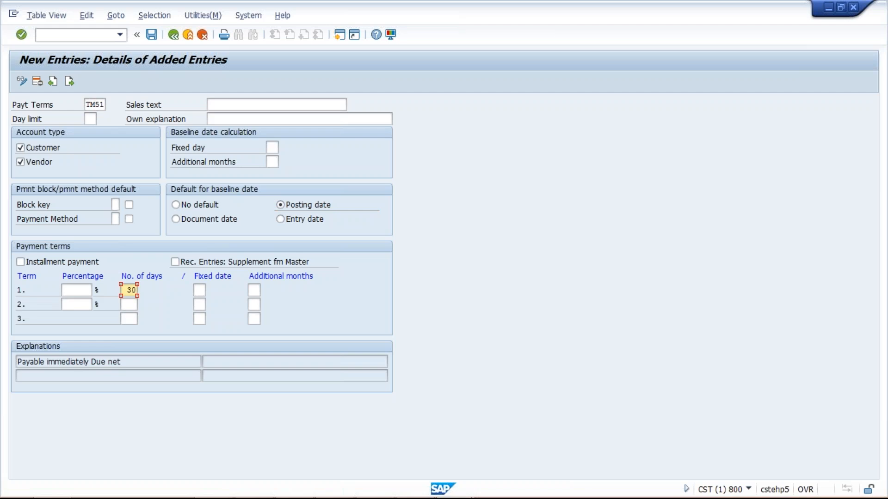
Check the percentage and days of the first instalment in I3 of the Excel workbook, and return to the SAP entry.
click(419, 488)
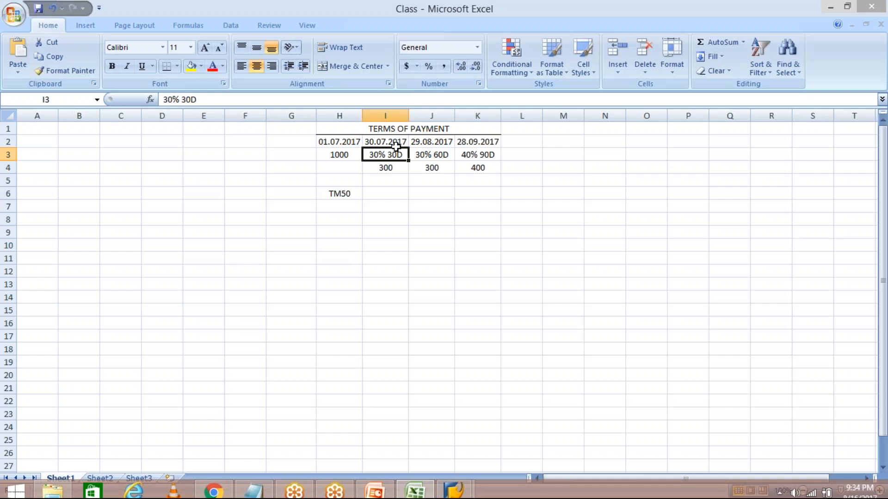
click(389, 141)
click(387, 155)
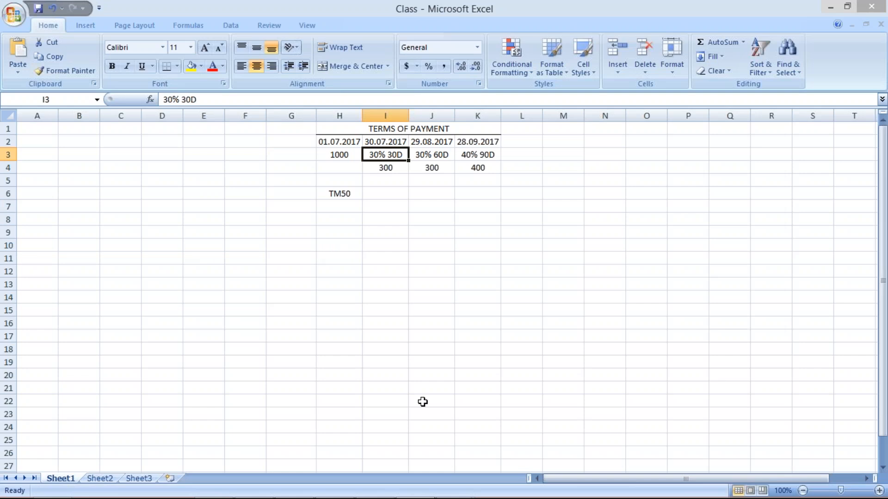
click(455, 491)
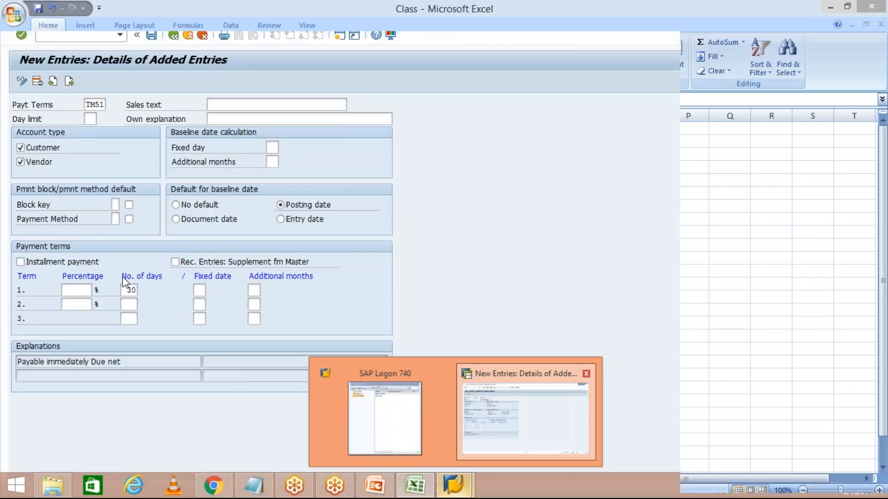
click(485, 412)
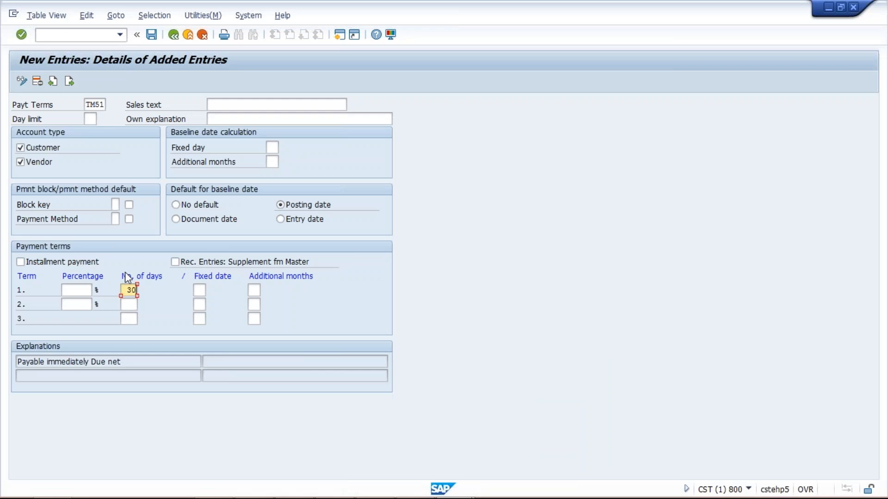
Copy TM51's explanation "within 30 days Due net" into its sales text and save the entry.
key(Return)
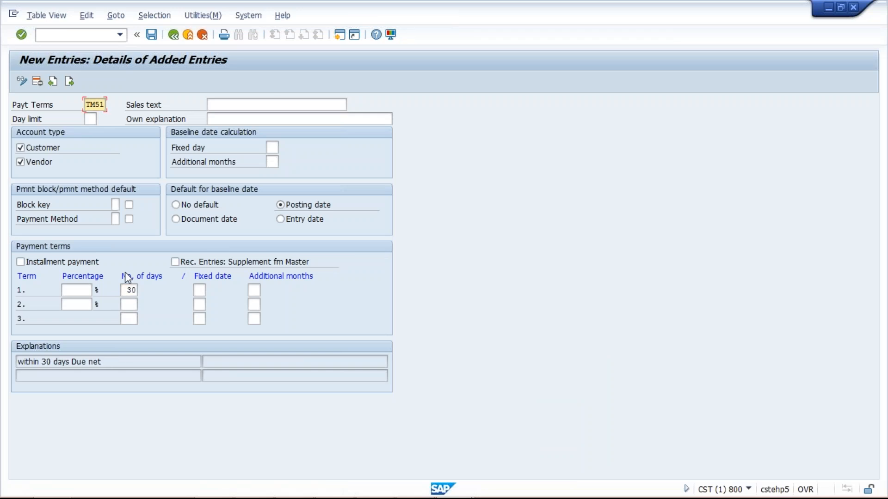
triple_click(27, 362)
key(ctrl+c)
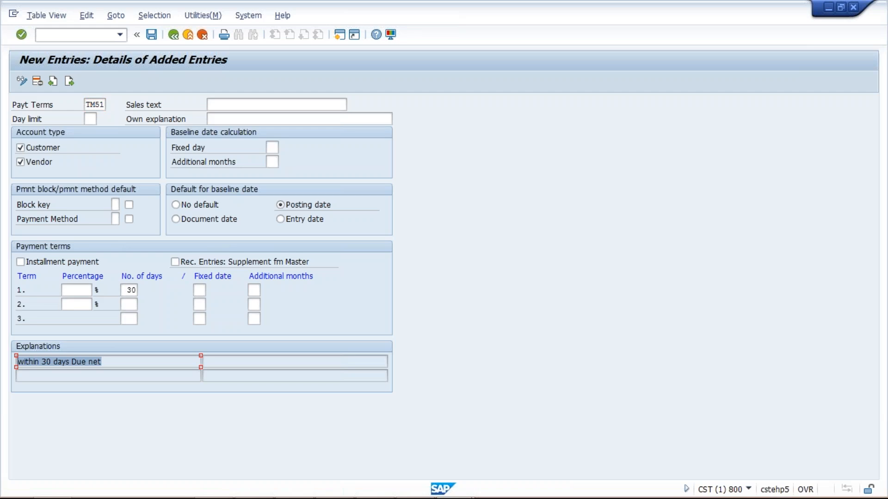
click(186, 336)
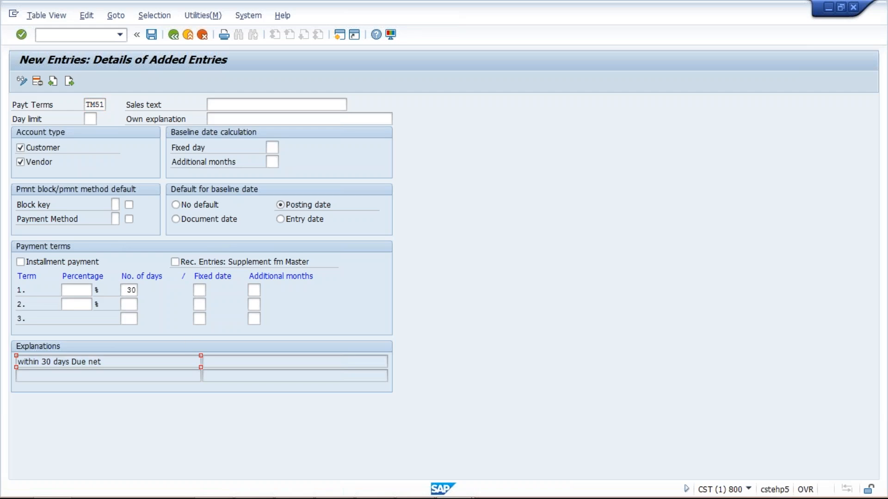
click(258, 107)
key(ctrl+v)
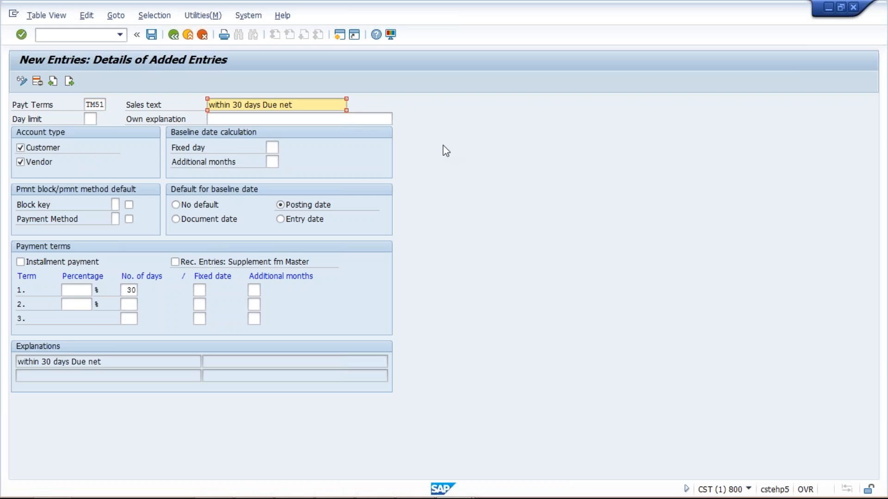
click(151, 35)
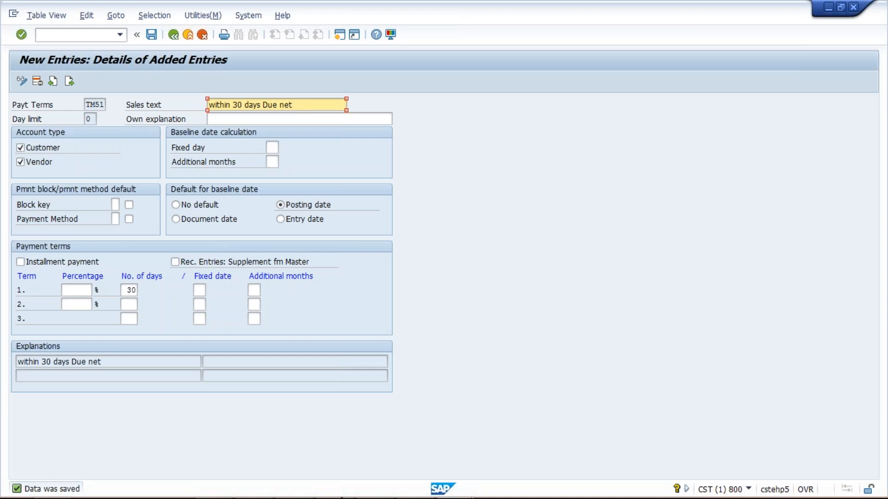
Switch to the Excel workbook and enter TM51 in I6 with 30 D beside it in J6.
mouse_move(445, 492)
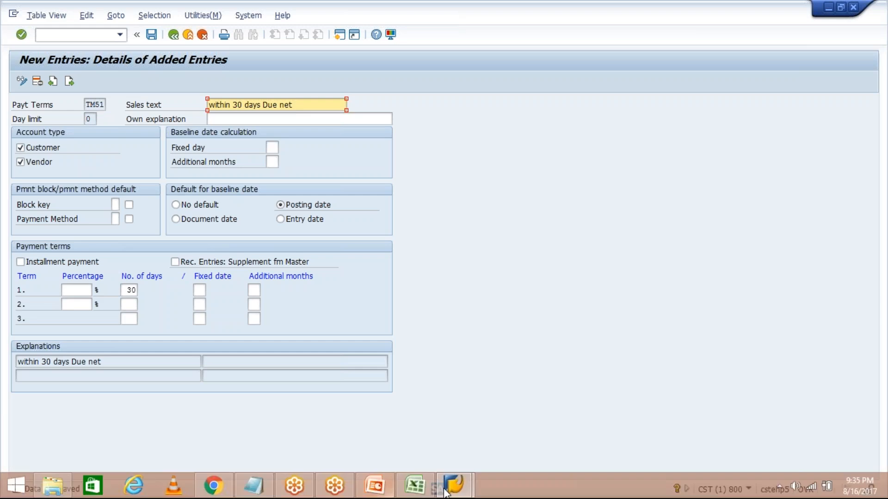
click(415, 485)
click(387, 191)
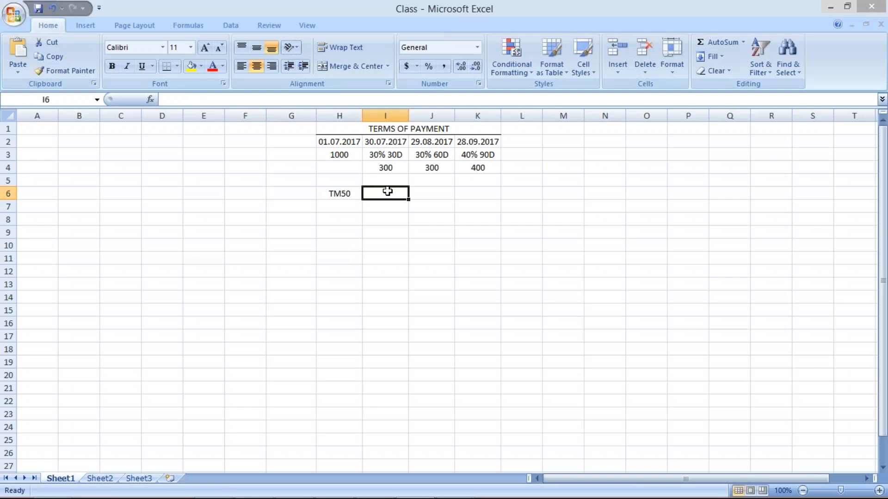
text(T51)
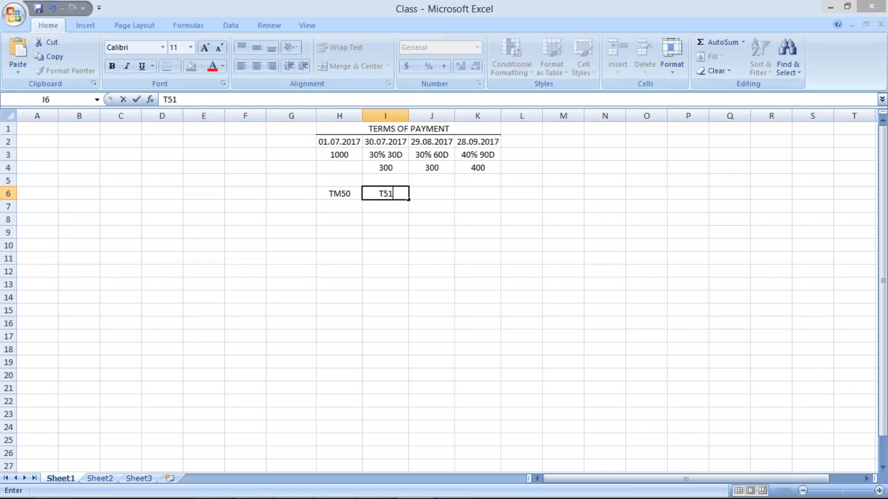
key(BackSpace)
key(BackSpace)
text(M51)
key(Tab)
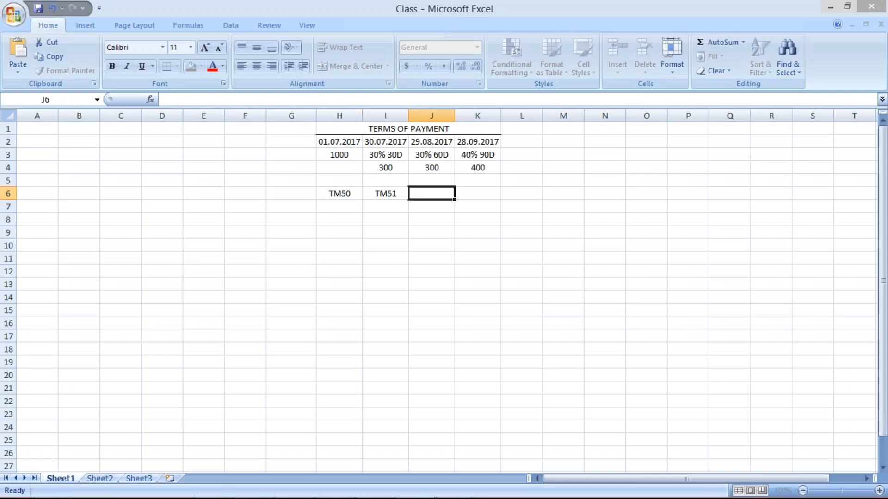
text(30 D)
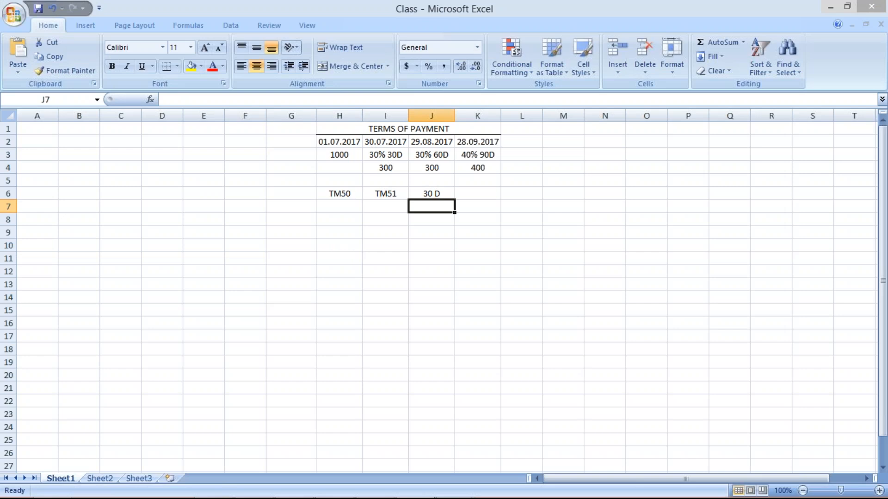
click(387, 207)
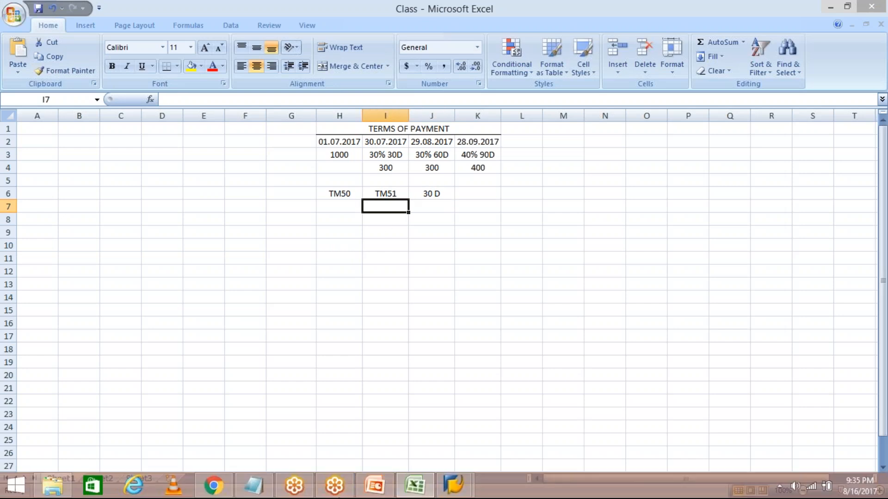
Switch to SAP, leave the TM51 entry and start a new payment term with the code TM52.
click(453, 485)
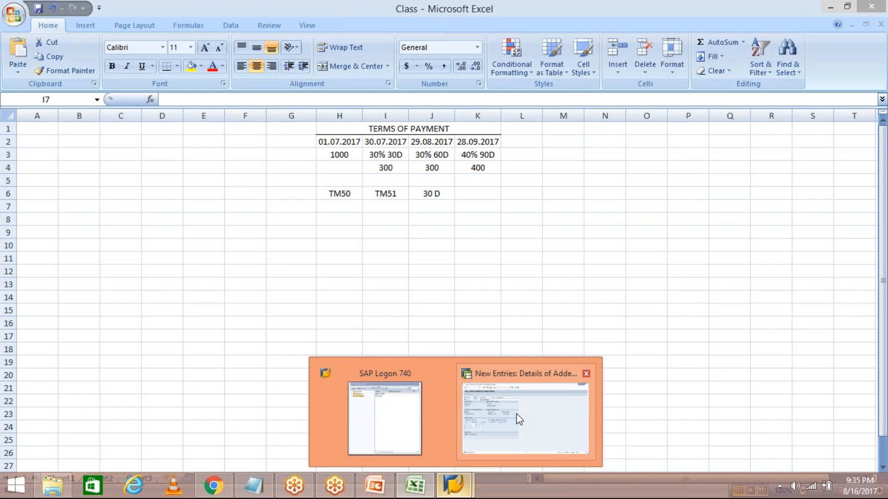
click(519, 420)
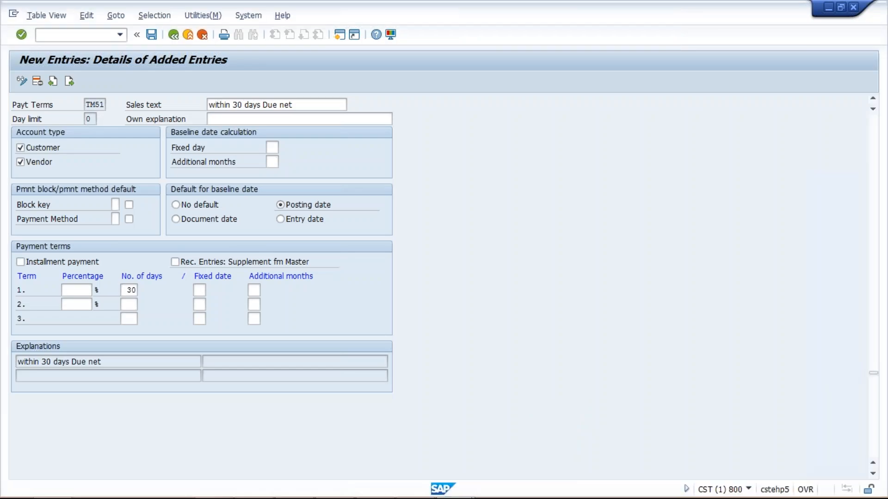
click(173, 35)
click(84, 81)
key(space)
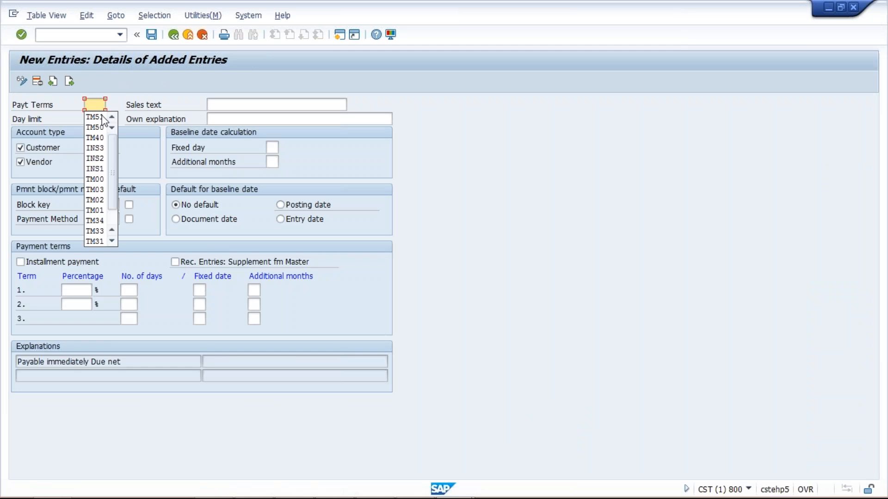
click(102, 116)
key(BackSpace)
text(2)
Give TM52 60 days for the first term and posting date as the default baseline date.
click(126, 290)
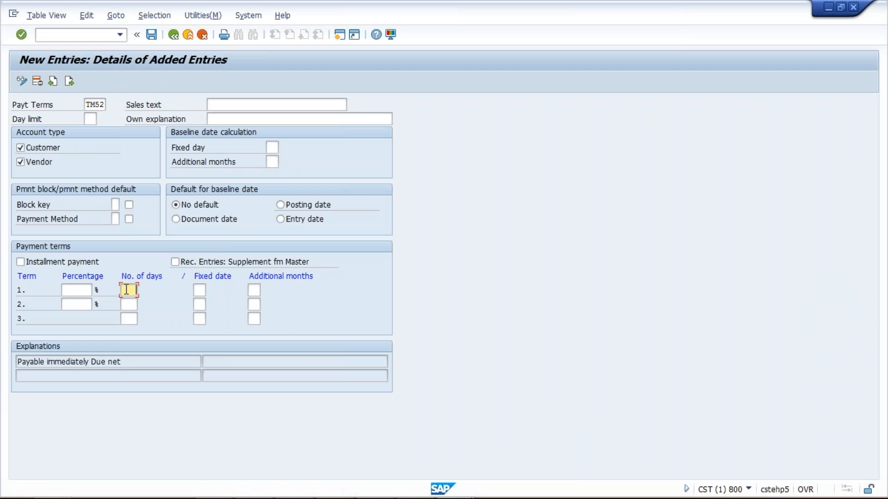
click(127, 290)
click(133, 323)
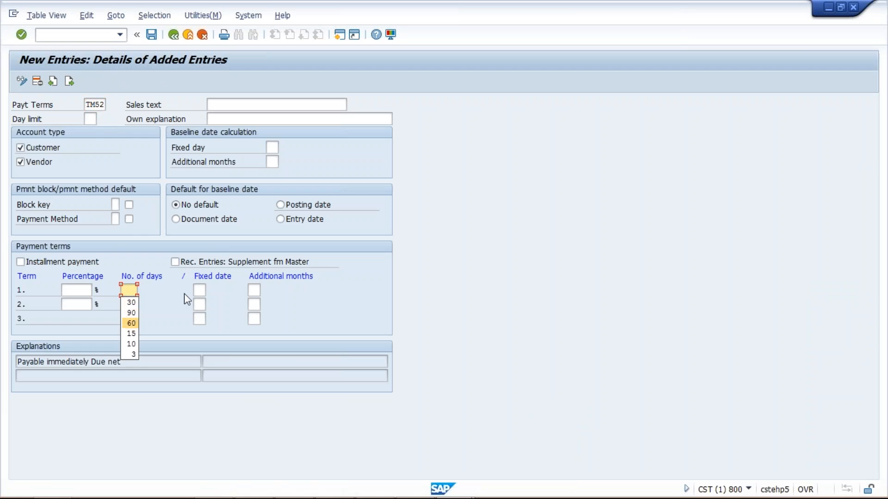
click(281, 205)
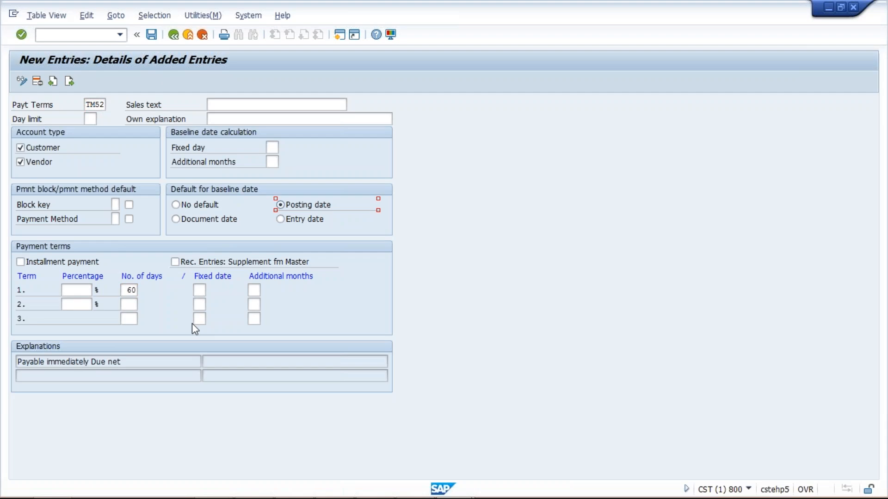
key(Return)
key(Return)
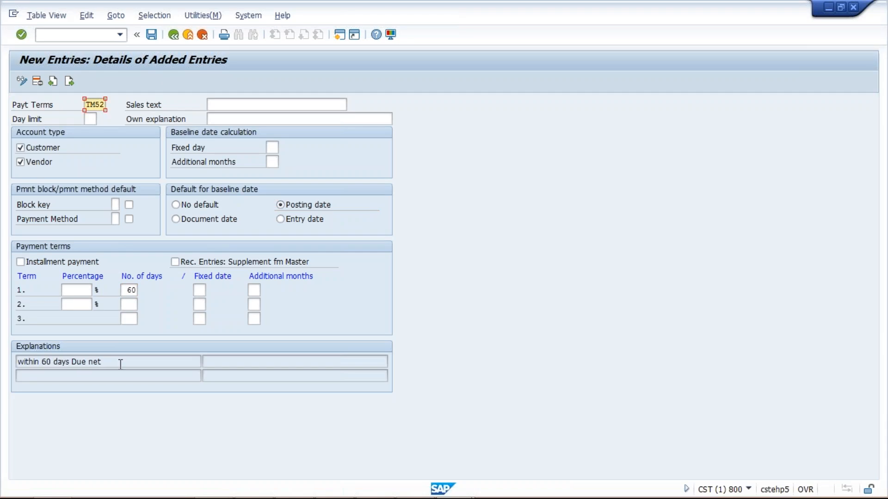
Copy TM52's explanation "within 60 days Due net" into its sales text and save the entry.
click(121, 364)
drag(120, 364, 16, 365)
key(ctrl+c)
click(228, 102)
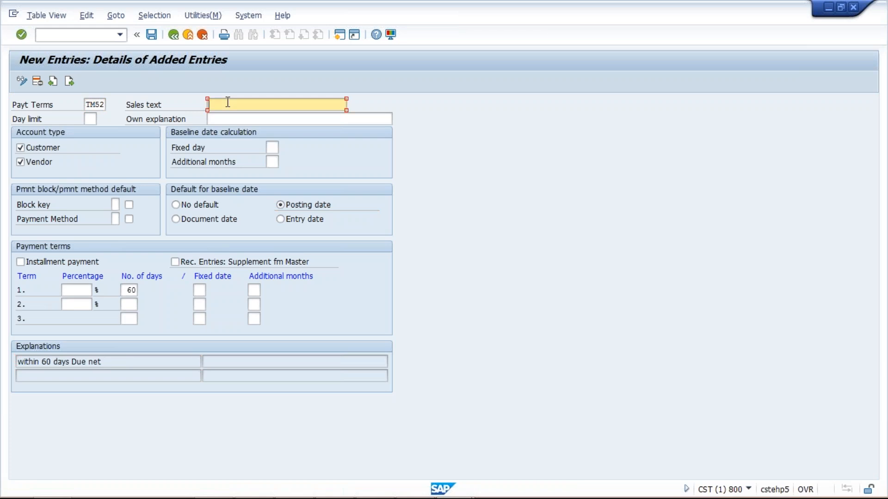
key(ctrl+v)
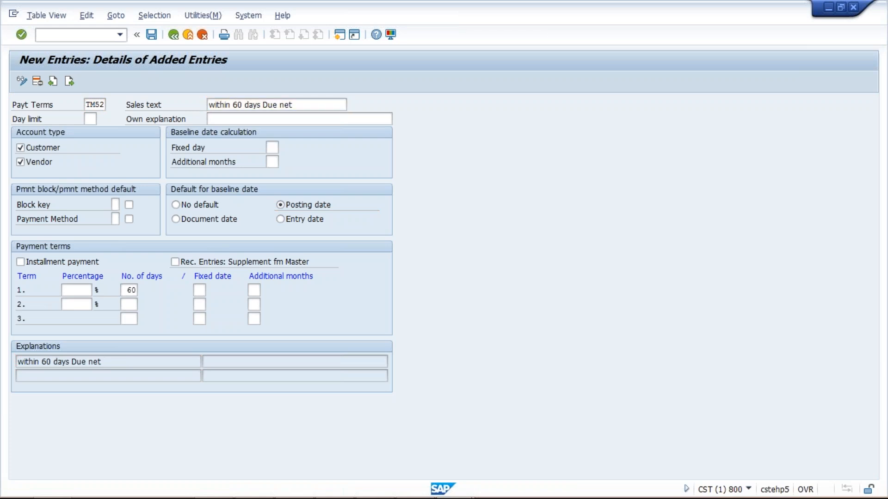
key(Return)
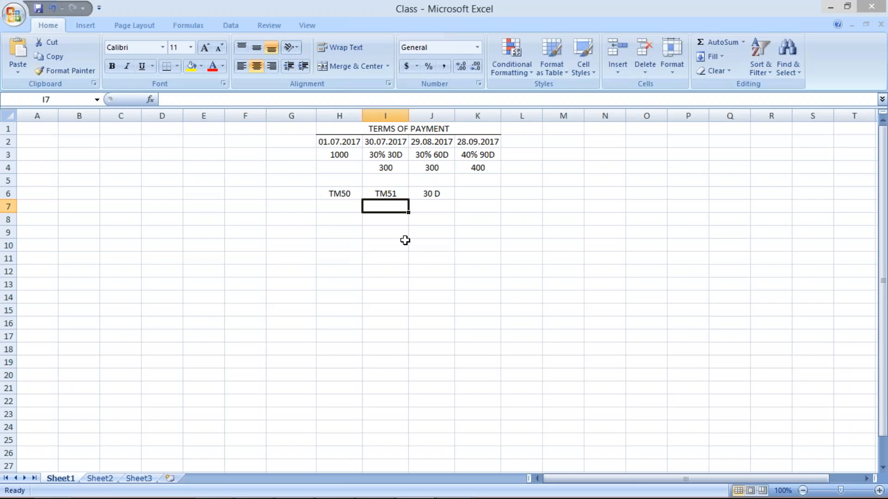
Switch to the Excel workbook and enter TM52 in I7 with 60 D beside it in J7.
text(TM52)
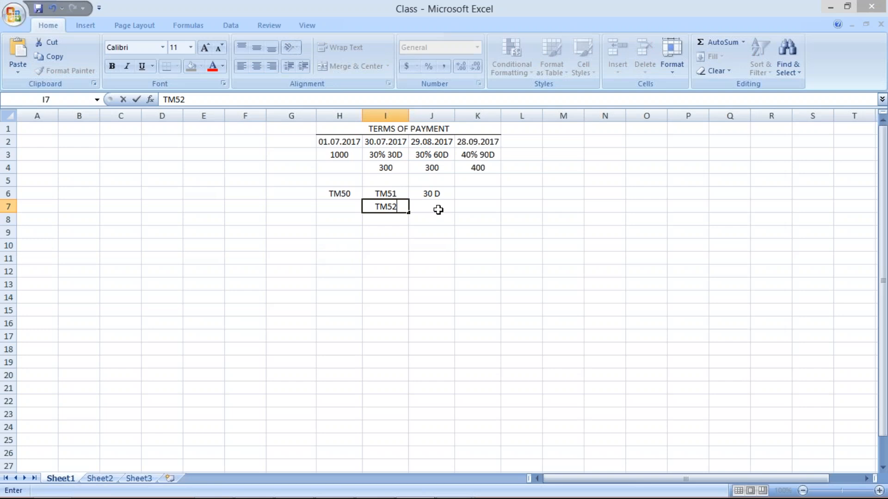
click(438, 209)
text(60 D)
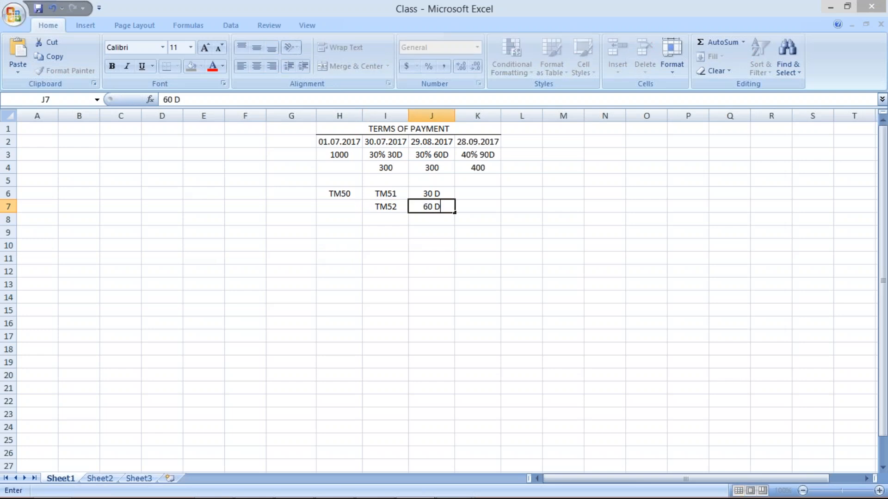
key(Return)
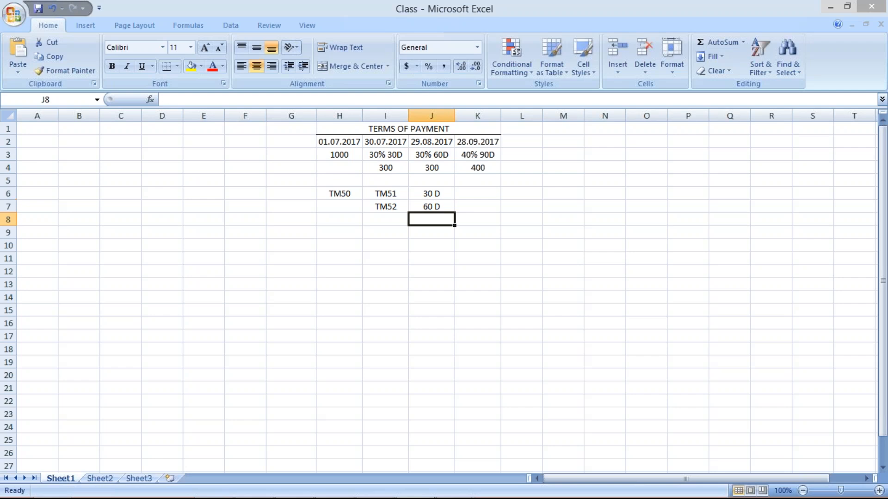
click(377, 221)
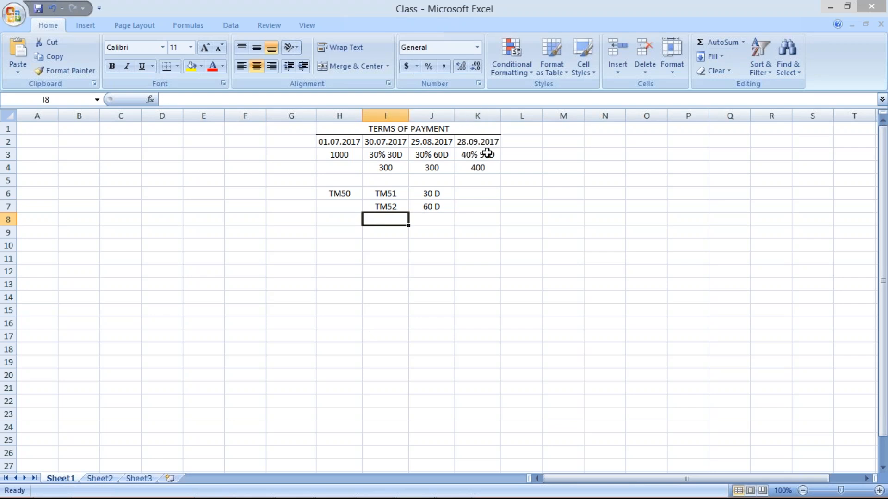
Switch to SAP, leave the TM52 entry and reopen the Terms of Payment overview with transaction obb8.
mouse_move(454, 498)
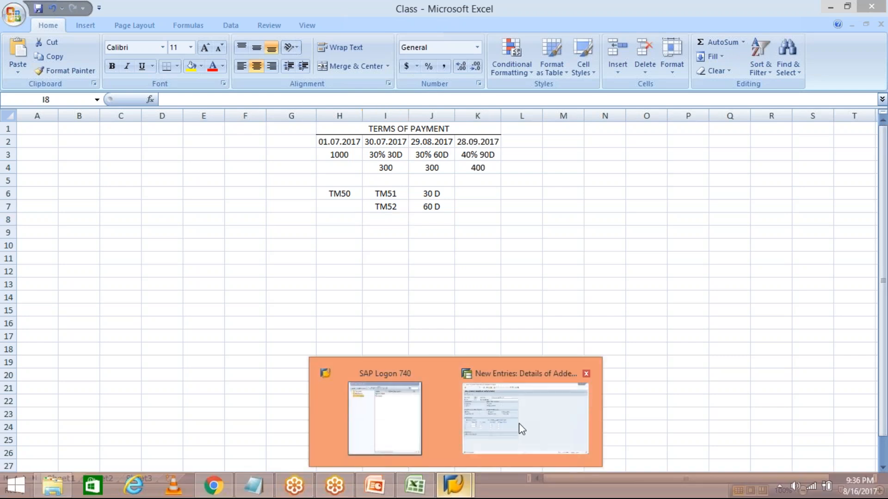
click(521, 429)
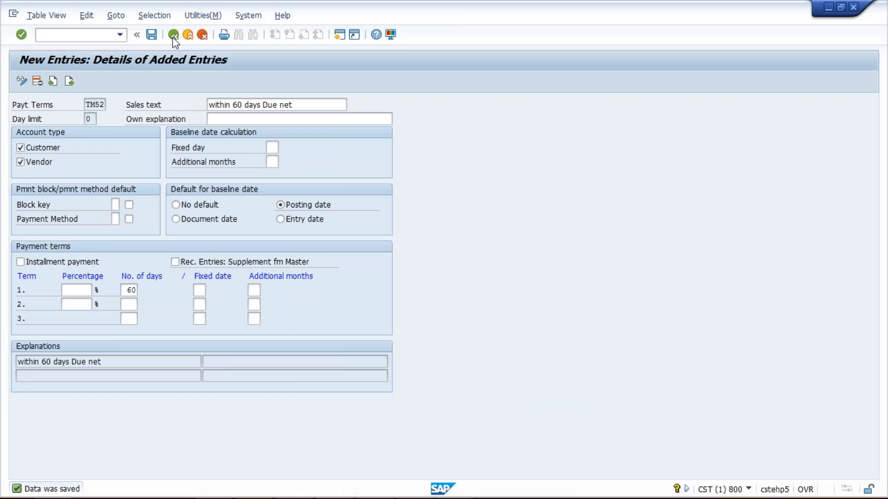
click(173, 36)
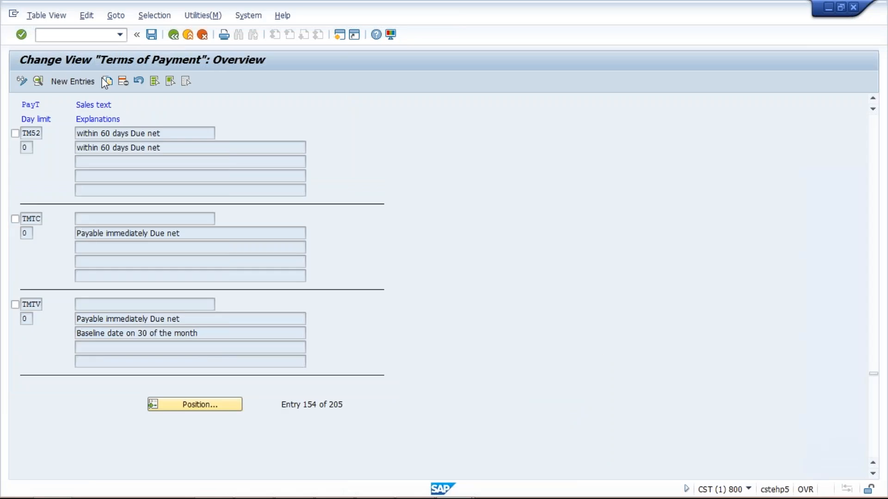
click(173, 35)
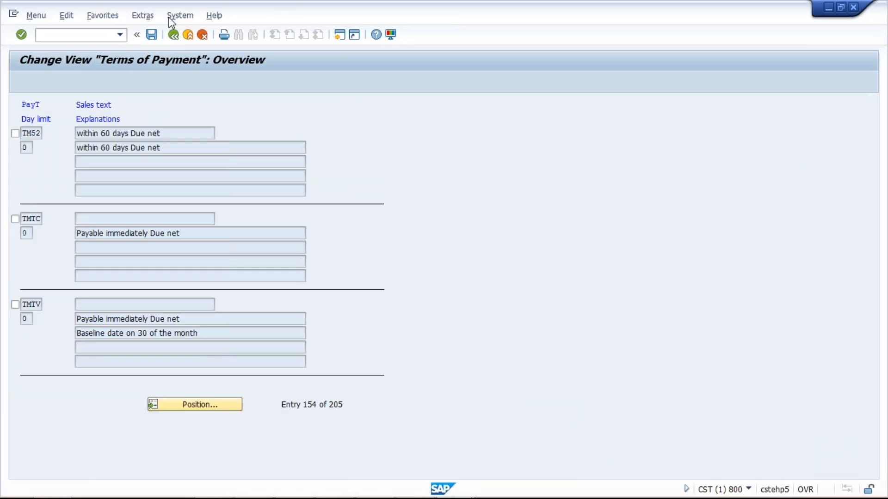
text(obb8)
key(Return)
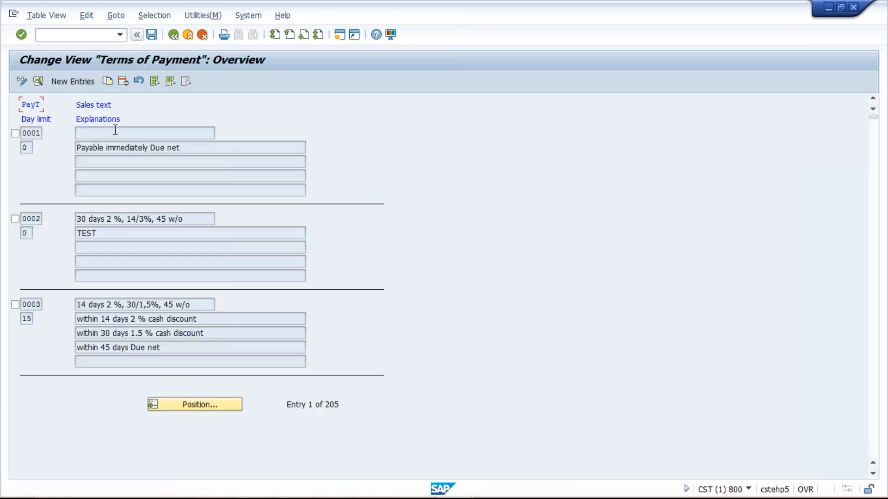
Start a new payment term entry with the code TM53.
click(73, 81)
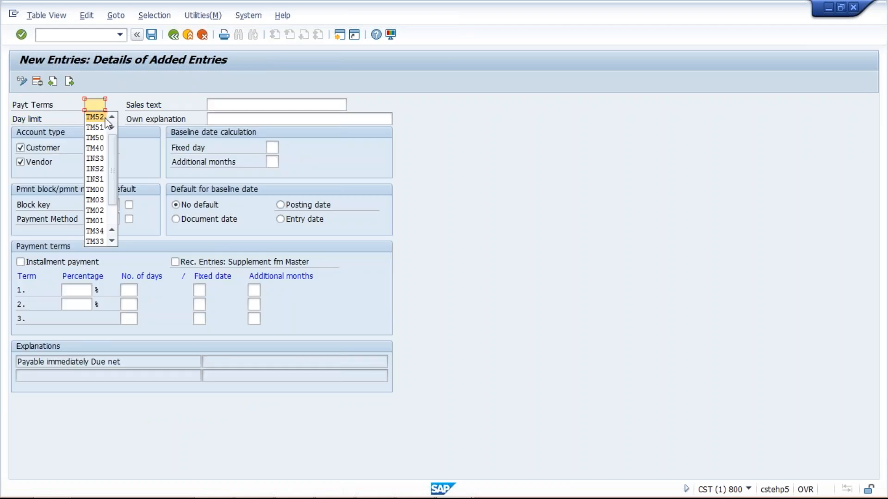
click(105, 119)
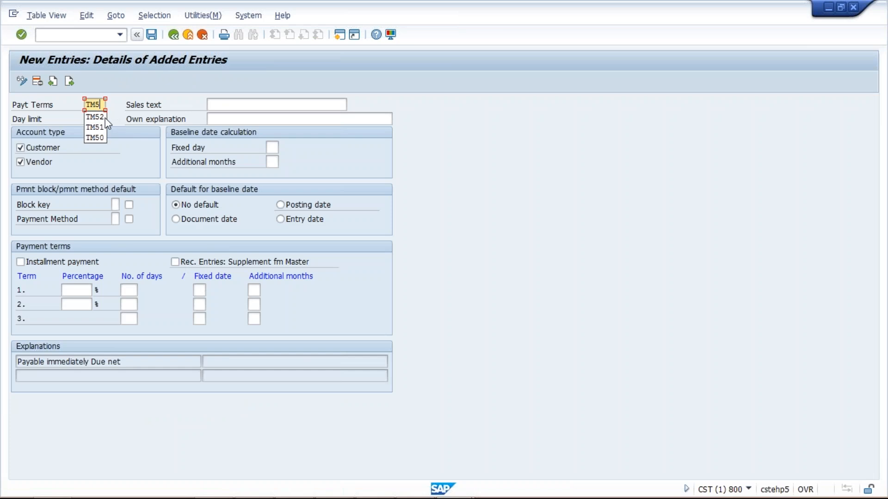
key(Tab)
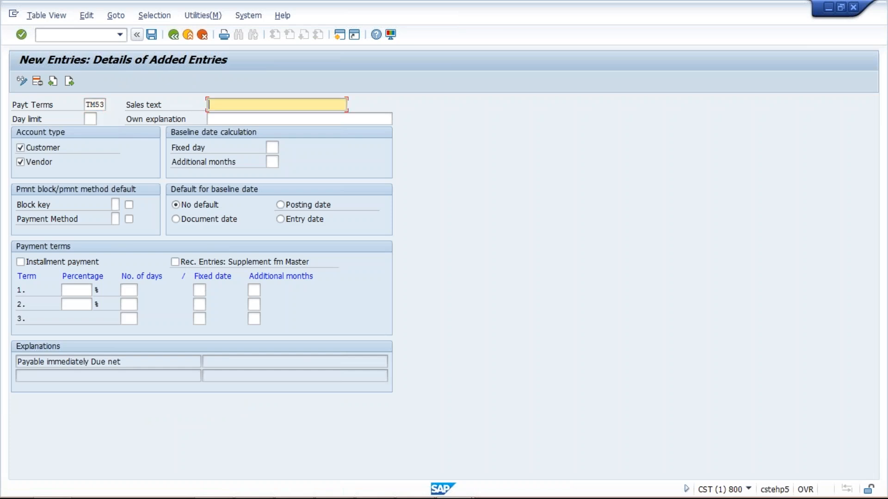
Set TM53's first term to 90 days and make the posting date its default baseline date.
click(127, 287)
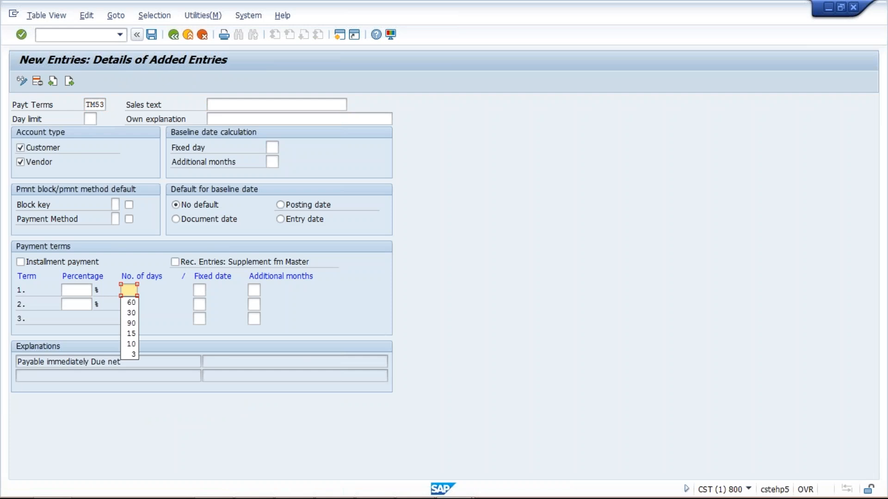
click(136, 324)
click(287, 207)
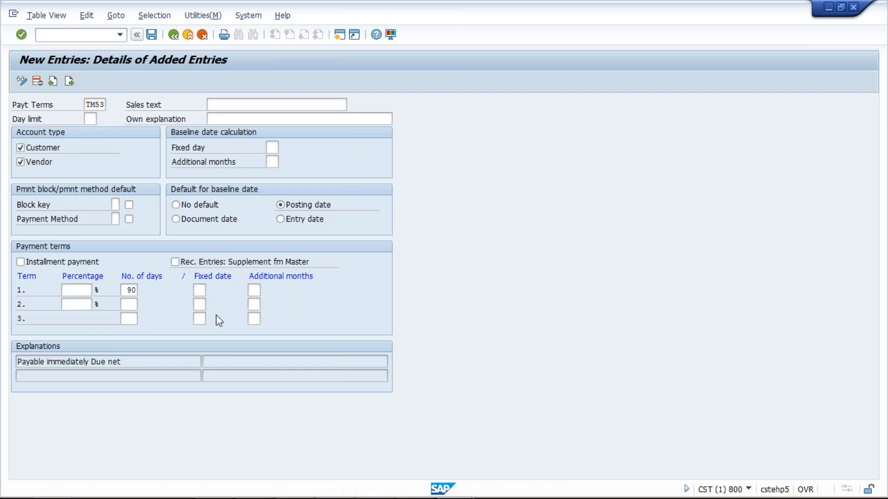
key(Return)
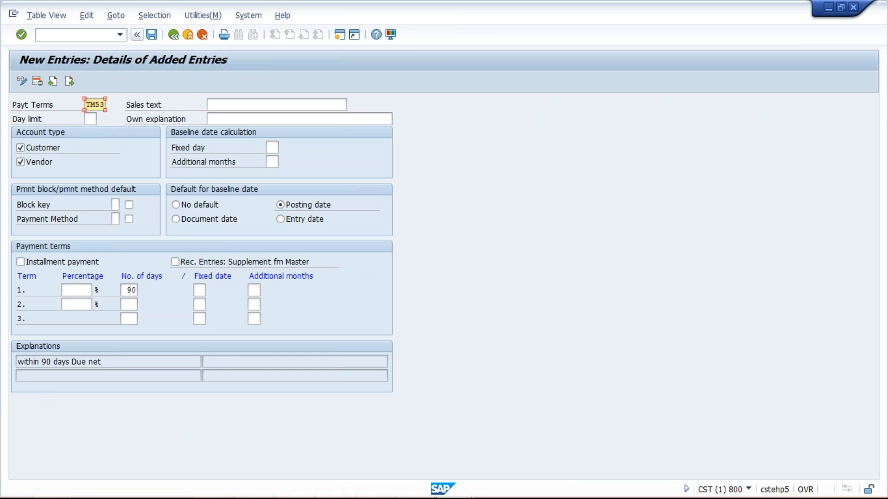
Copy TM53's explanation "within 90 days Due net" into its sales text and save the entry under the proposed customizing request.
drag(18, 362, 102, 362)
key(ctrl+c)
click(105, 362)
click(227, 104)
key(ctrl+v)
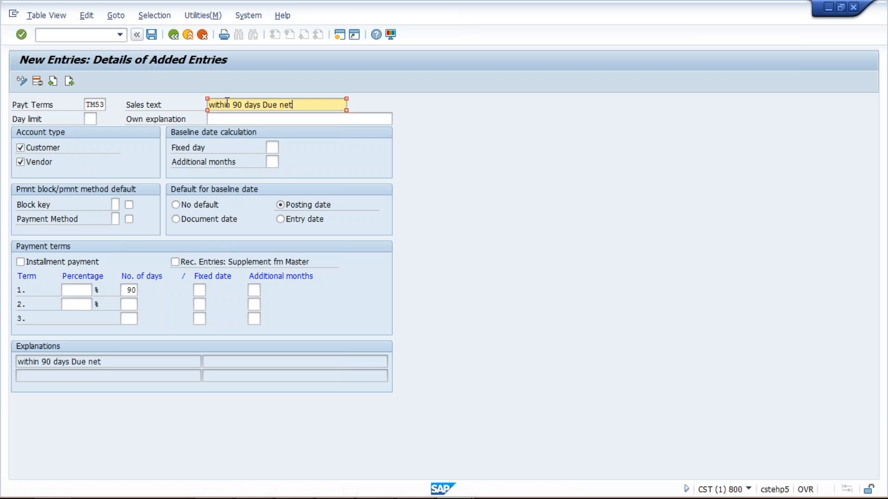
click(156, 38)
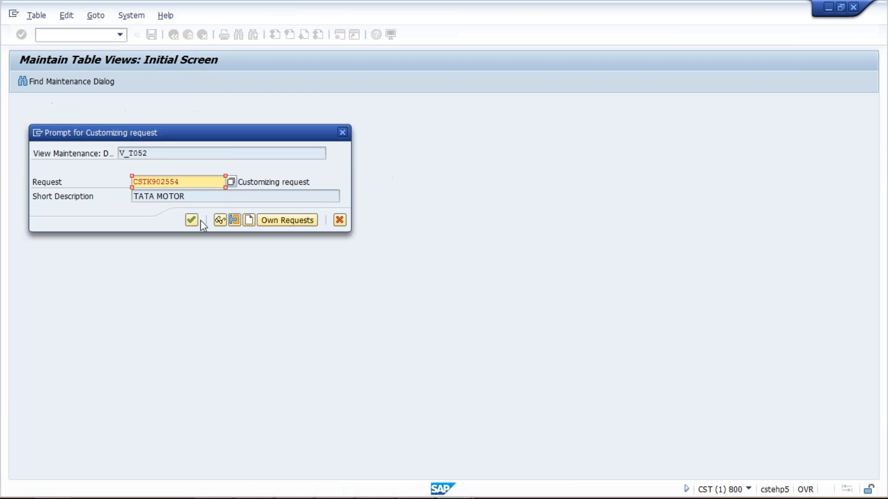
click(192, 220)
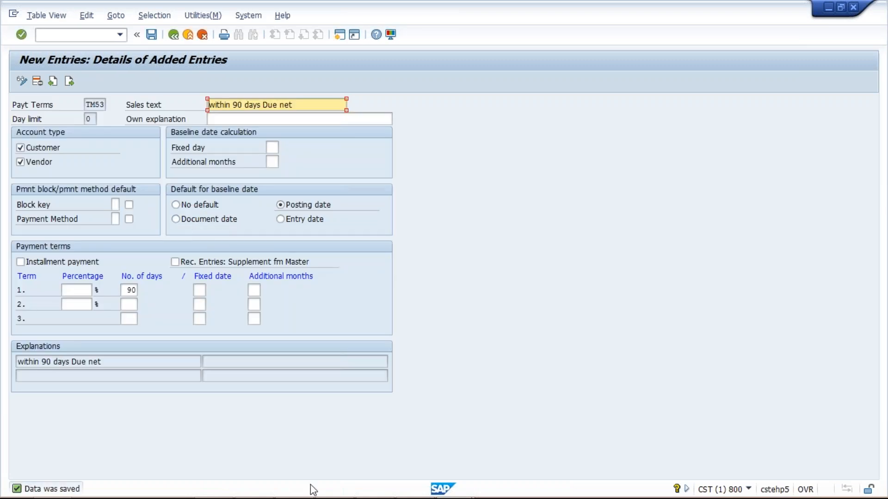
Switch to the Excel workbook and enter TM53 in I8 with 90 D beside it in J8.
mouse_move(587, 487)
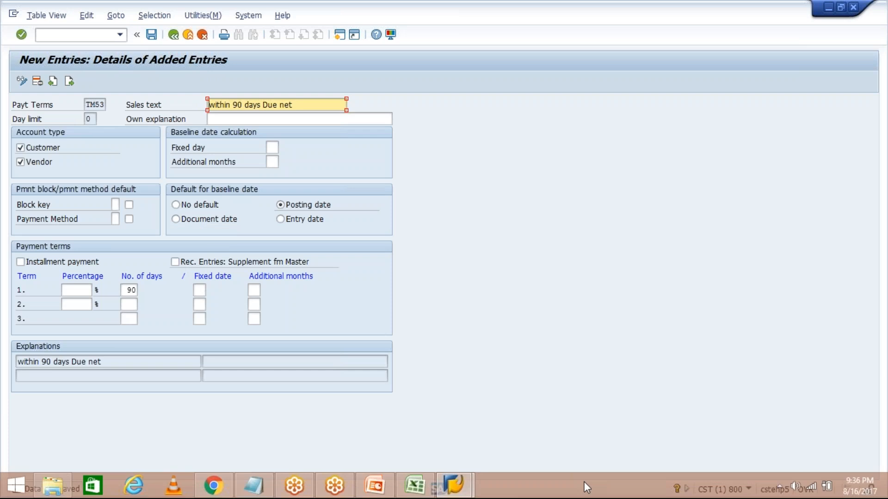
click(409, 483)
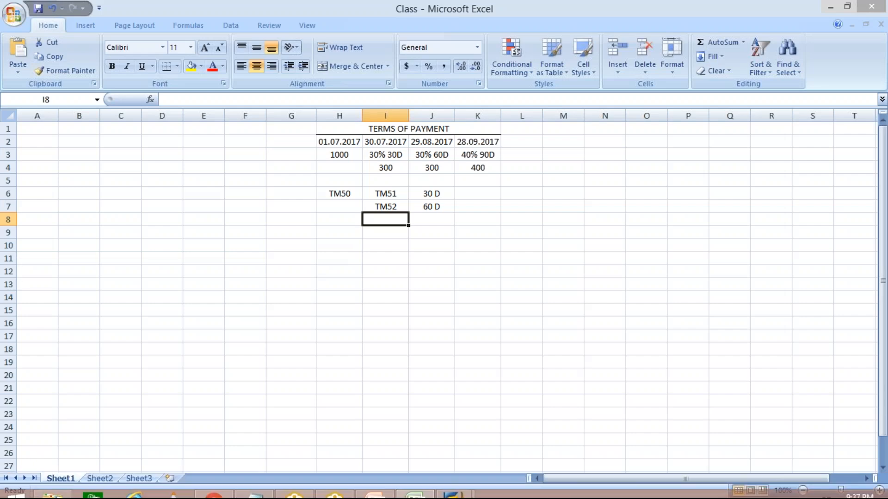
text(TM53)
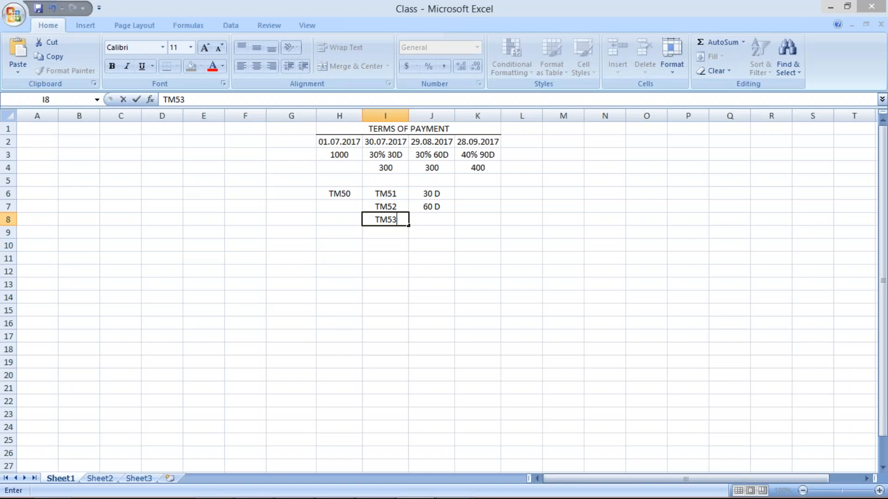
click(429, 217)
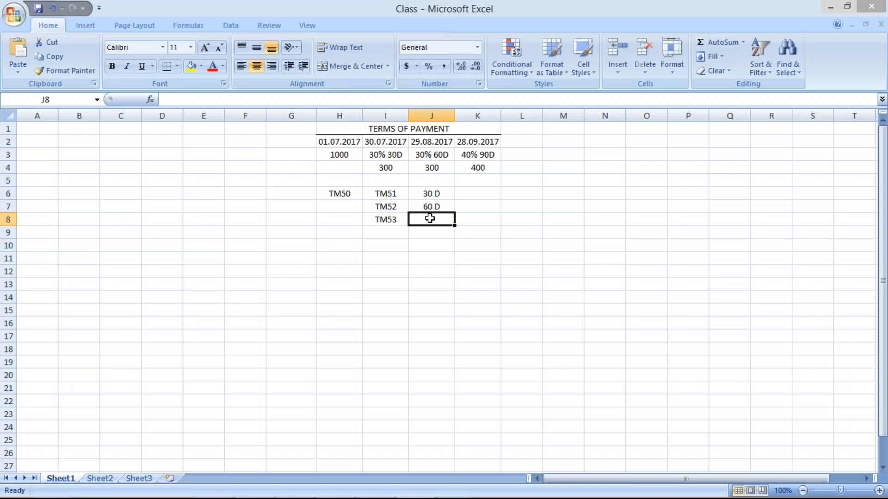
text(90)
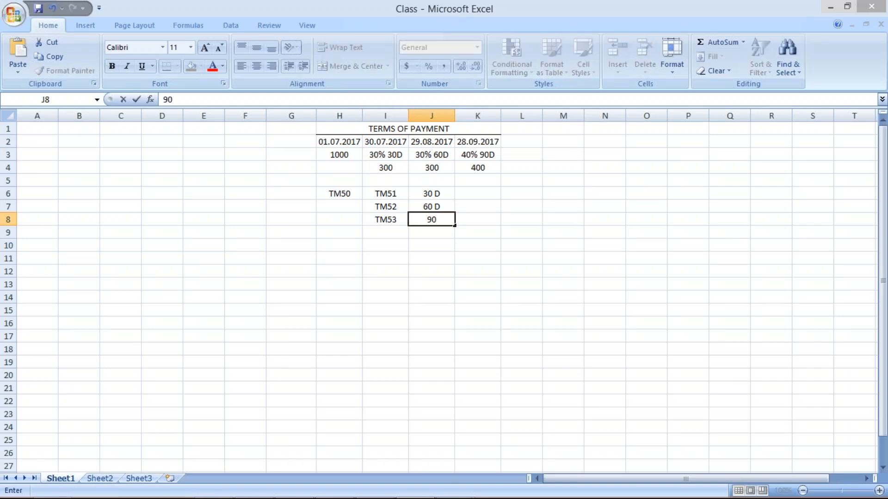
text( D)
key(Return)
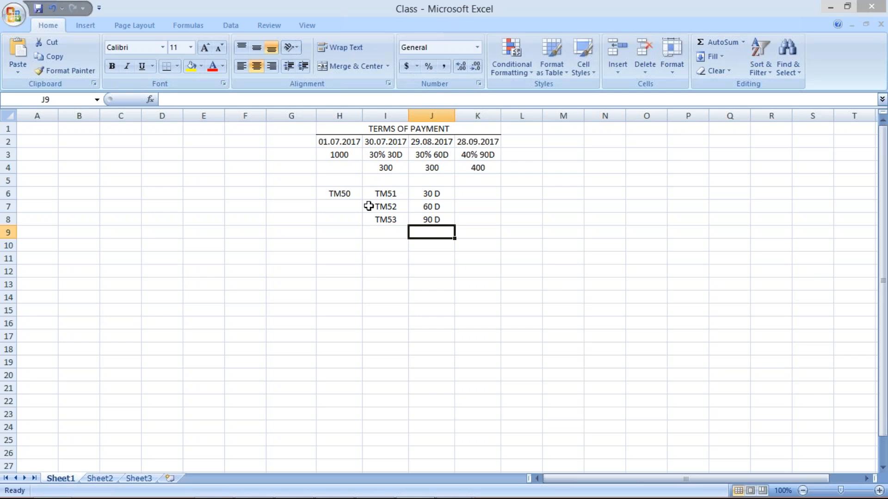
Merge and center cells H6:H8 containing TM50 and align the text vertically in the middle.
drag(347, 194, 345, 217)
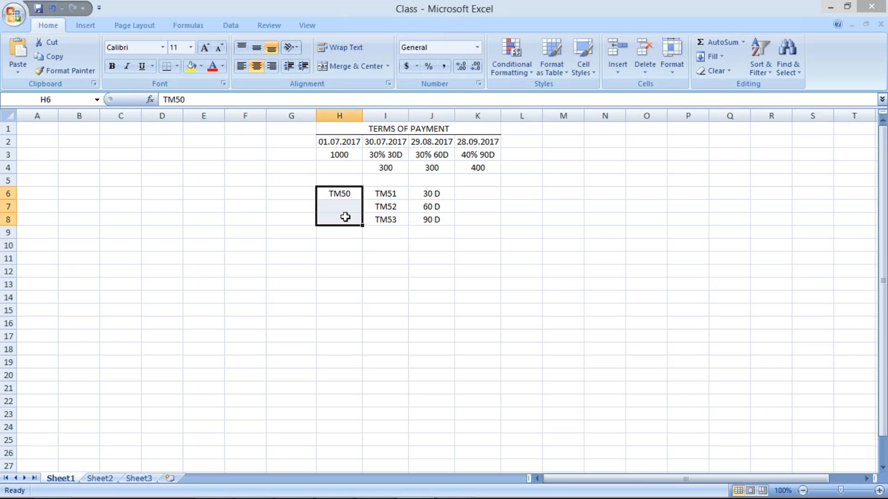
click(326, 65)
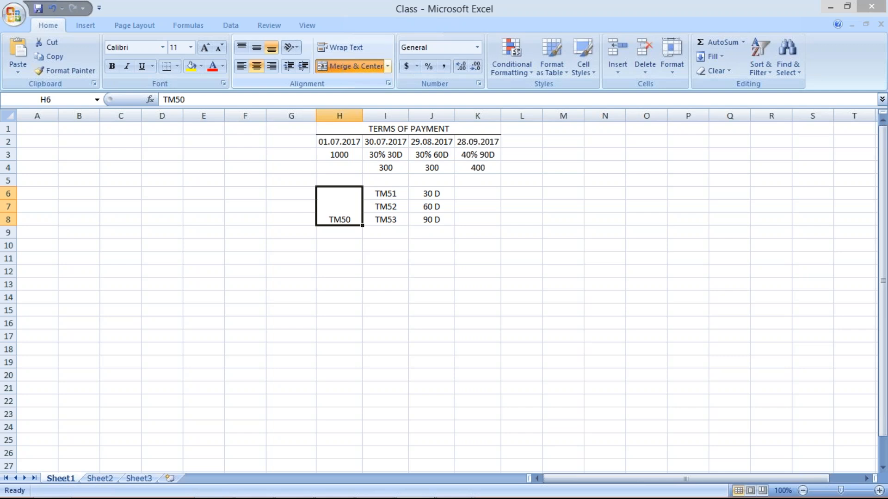
click(257, 48)
key(ctrl+z)
key(ctrl+z)
click(460, 311)
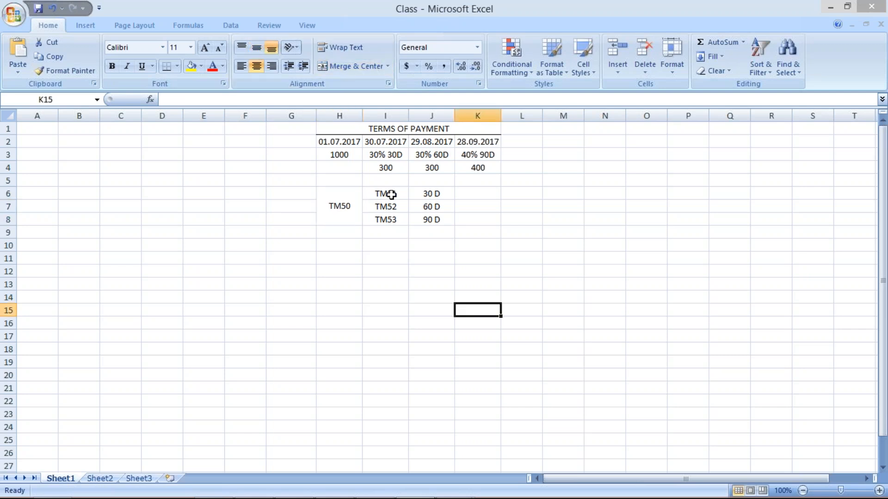
click(391, 197)
drag(390, 197, 394, 220)
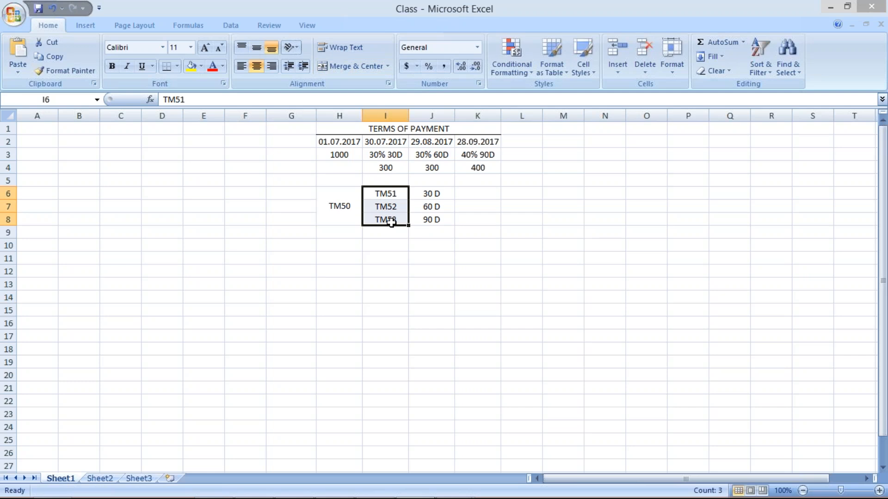
key(ctrl+y)
key(ctrl+y)
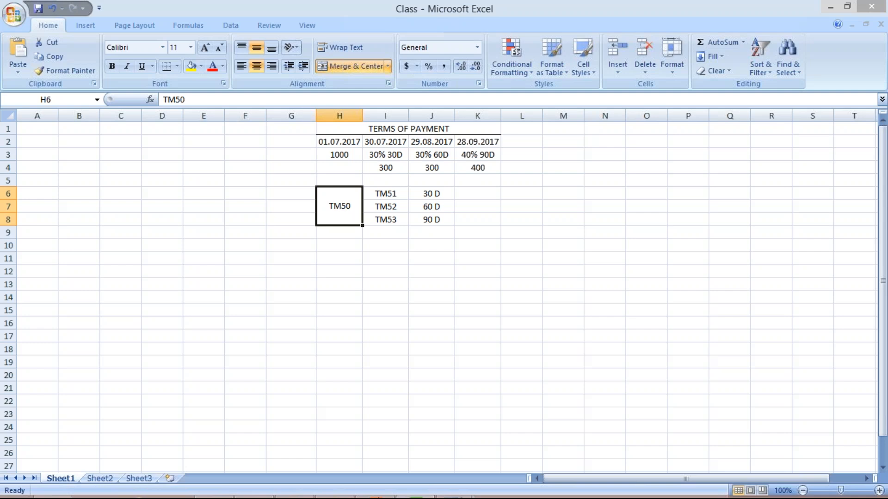
Switch to SAP, leave the TM53 entry and open the Terms of Payment for Holdback/Retainage overview with transaction OBB9.
mouse_move(528, 498)
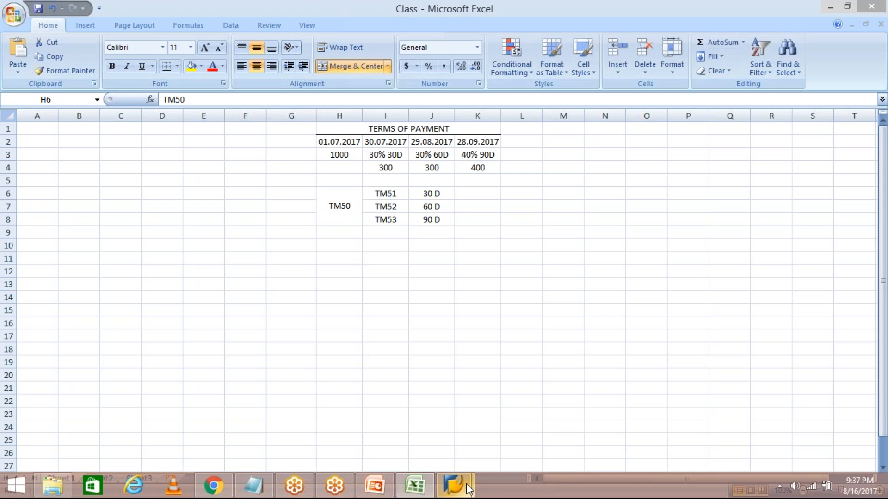
mouse_move(469, 489)
mouse_move(494, 445)
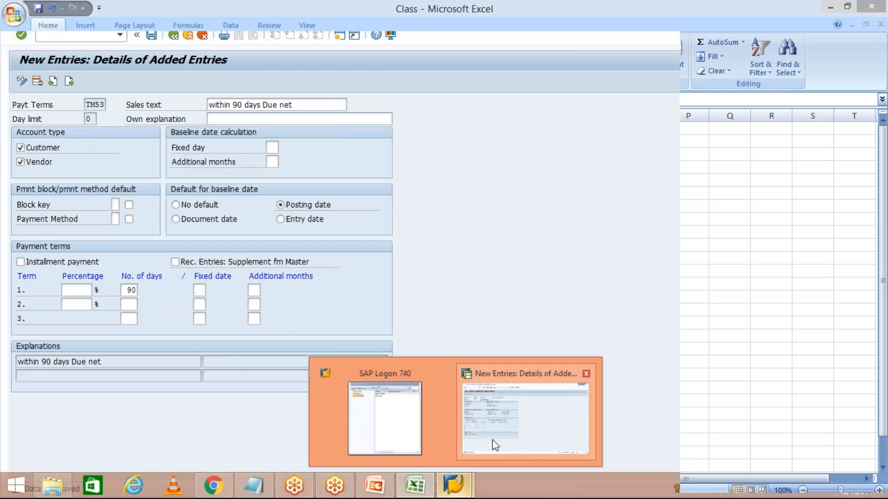
click(495, 445)
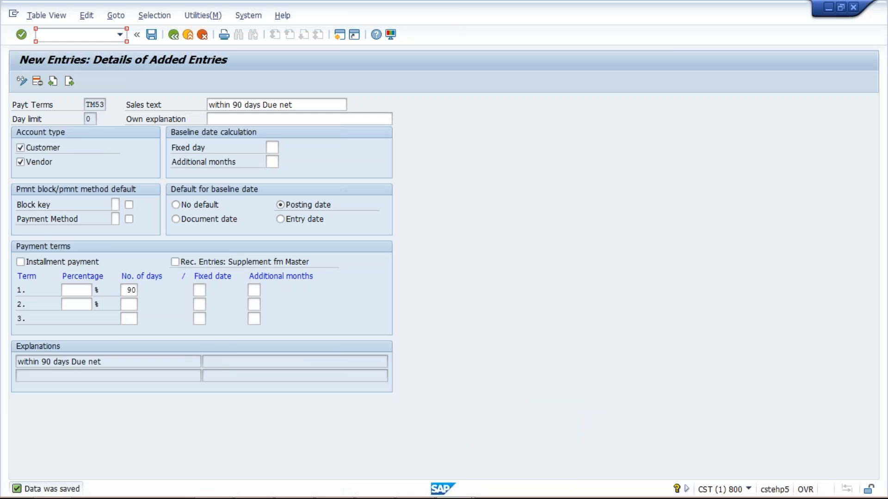
text(OBB9)
key(Return)
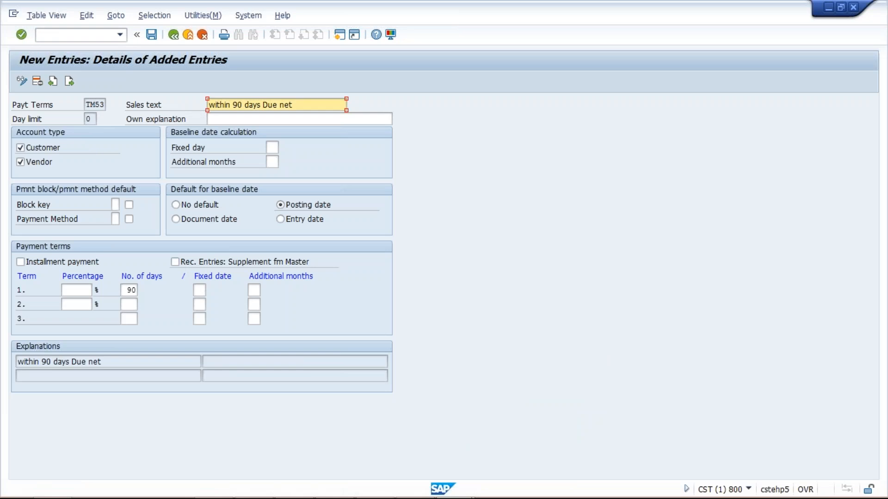
click(74, 35)
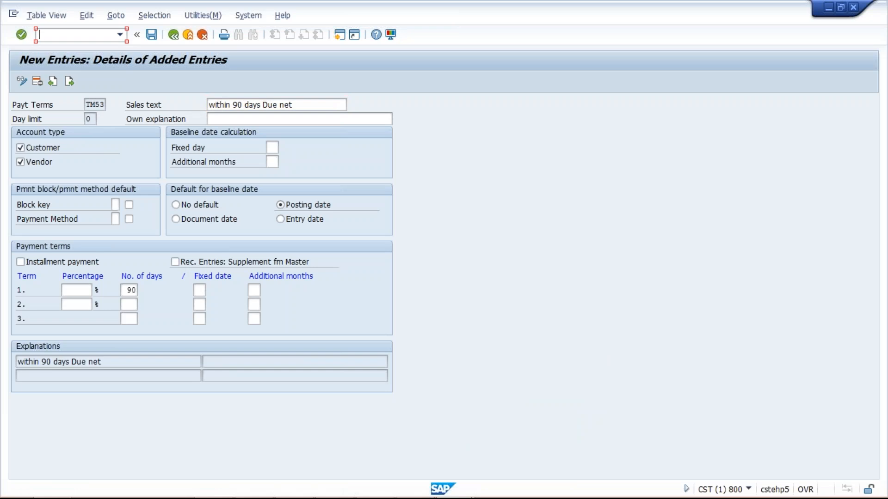
text(OBB9)
text(/)
text(n)
key(Return)
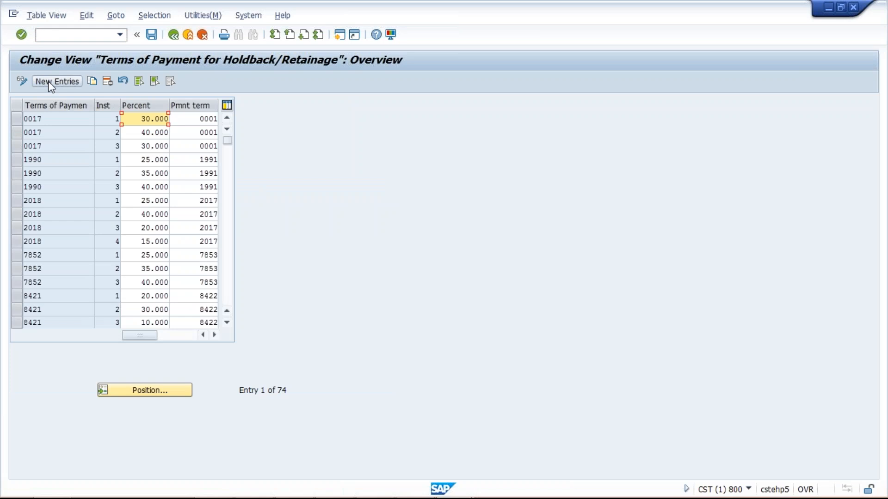
Start new entries and fill the first line with payment term TM50, instalment 1, 30 percent and sub-term TM51.
click(51, 84)
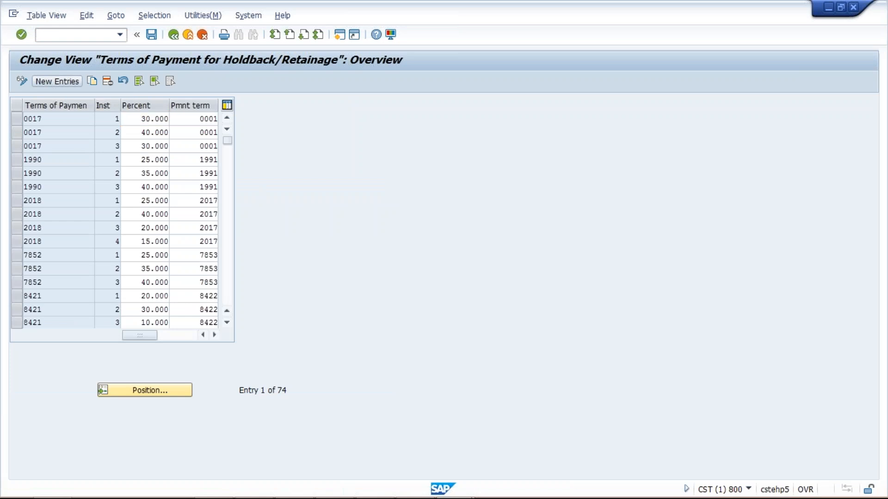
text(TM50)
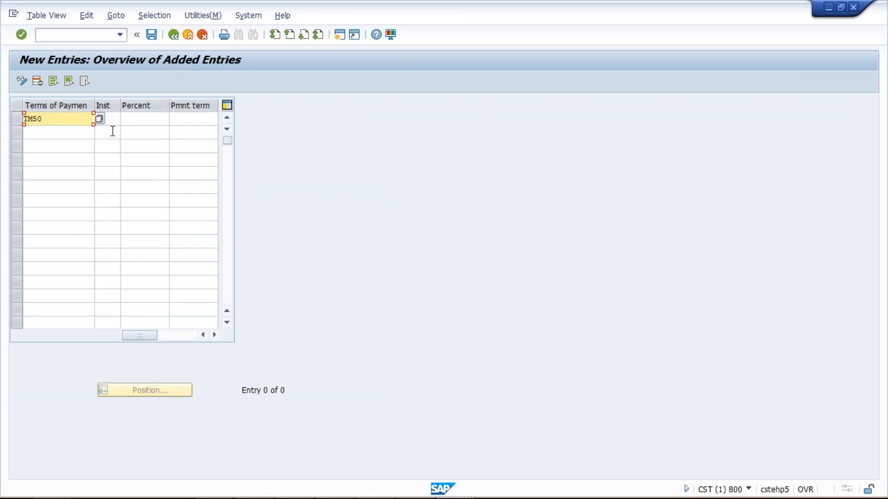
click(116, 119)
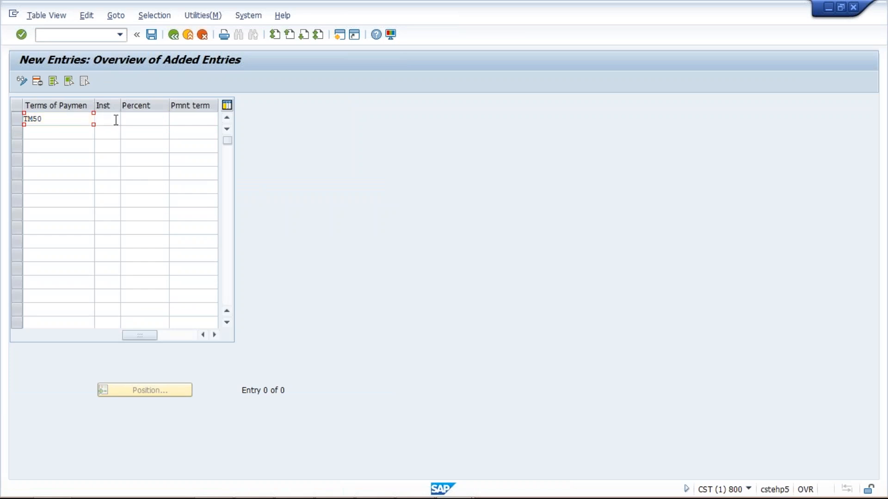
text(1)
click(149, 118)
text(30)
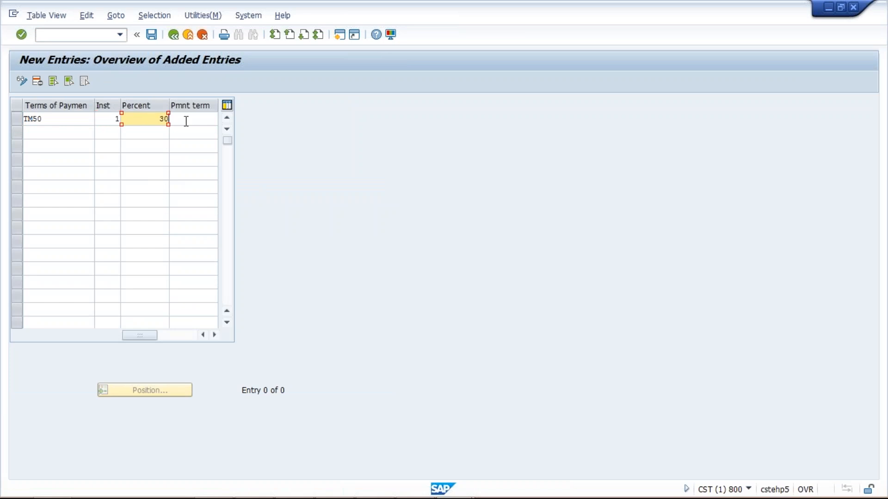
click(187, 121)
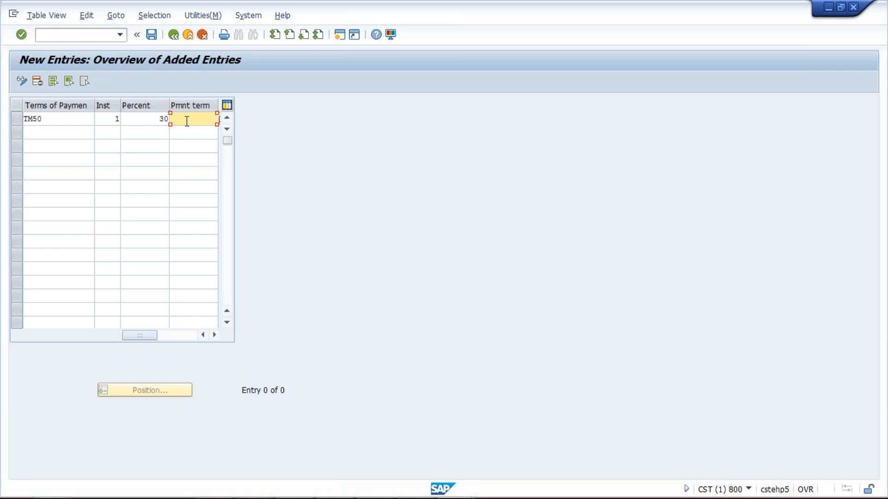
text(TM51)
Switch to the Excel workbook to check the TM51 cell in the instalment breakdown, and return to the SAP entries.
mouse_move(424, 492)
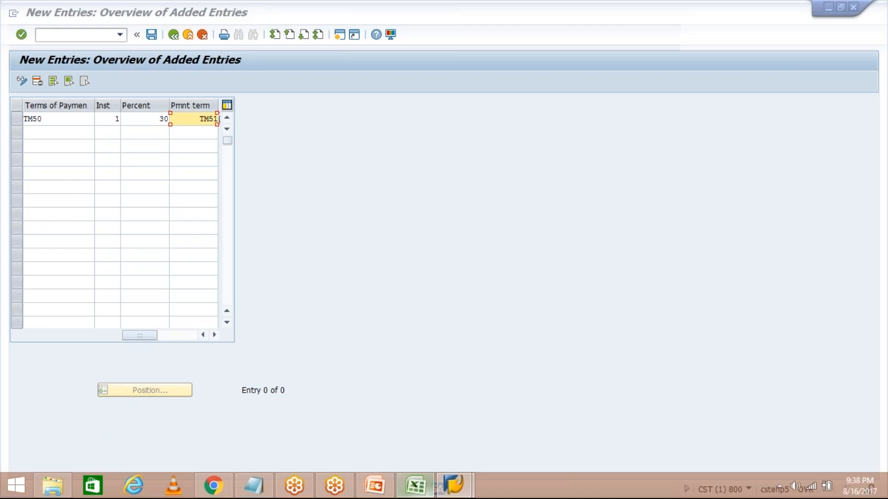
click(424, 493)
click(387, 194)
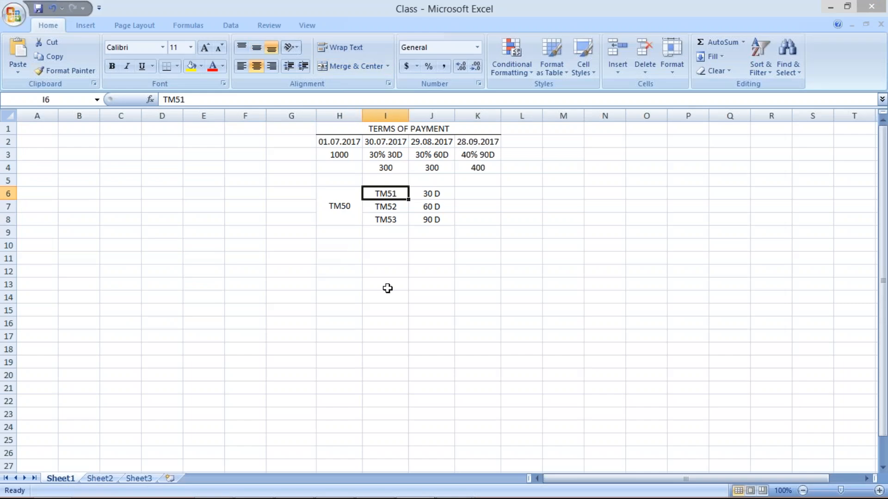
click(448, 491)
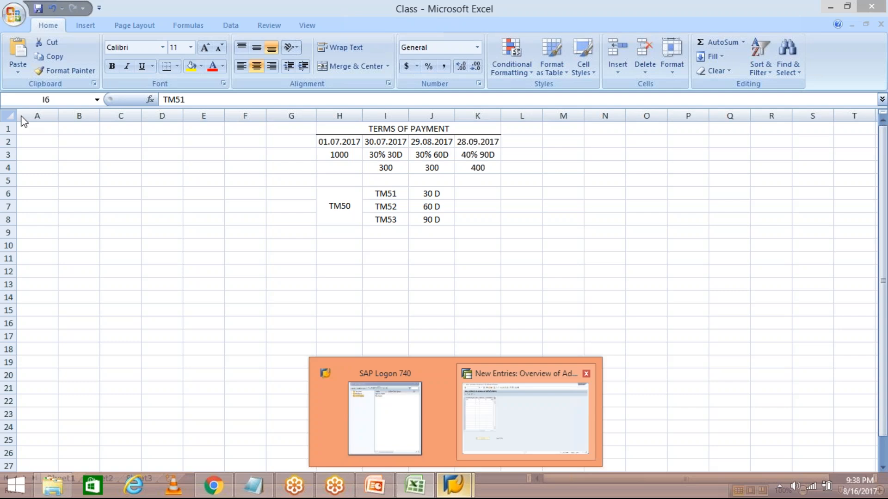
click(525, 416)
Fill the second entry line with payment term TM50, instalment 2, 30 percent and sub-term TM52.
click(58, 133)
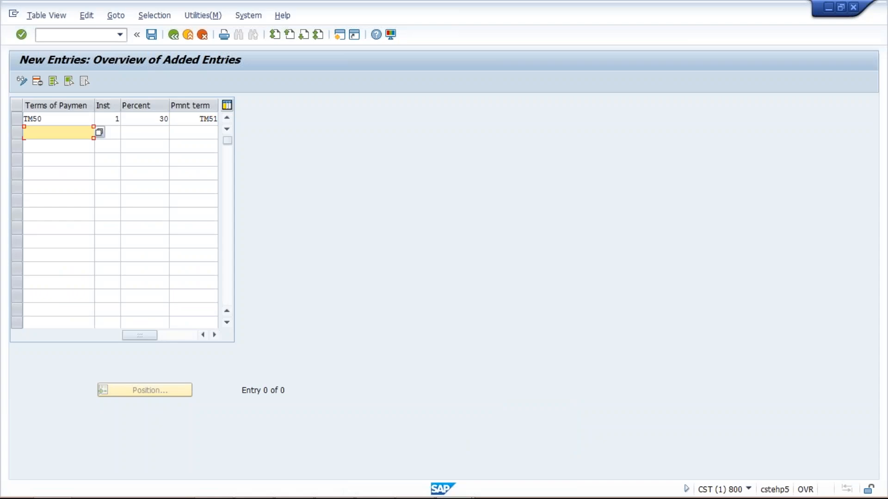
text(TM50)
key(Tab)
text(2)
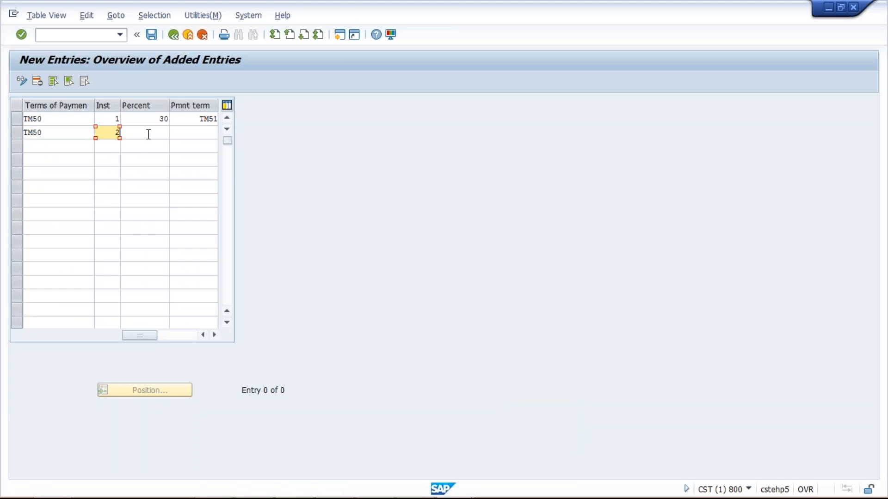
key(Tab)
text(30)
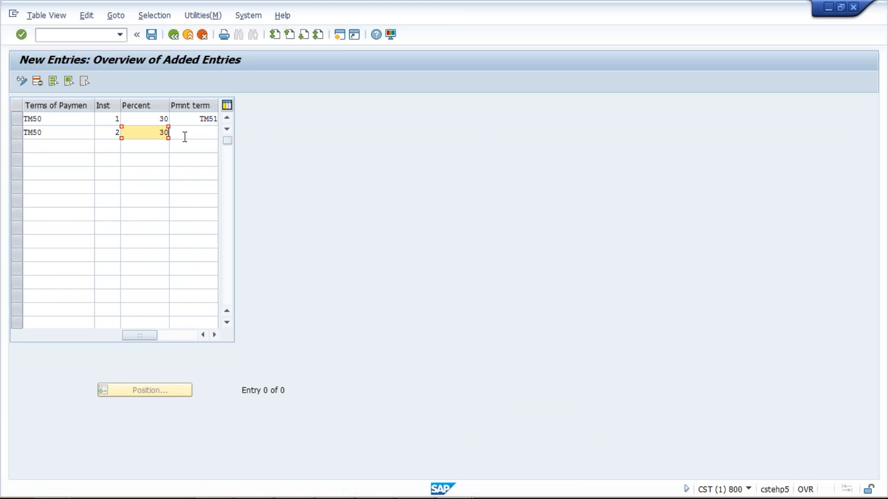
key(Tab)
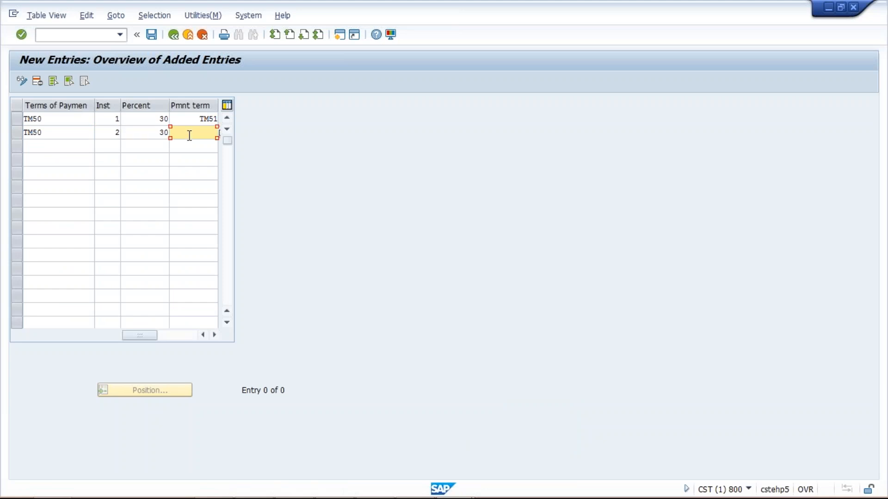
text(TM52)
Fill the third entry line with payment term TM50, instalment 3, 40 percent and sub-term TM53, and validate it.
click(63, 147)
text(TM50)
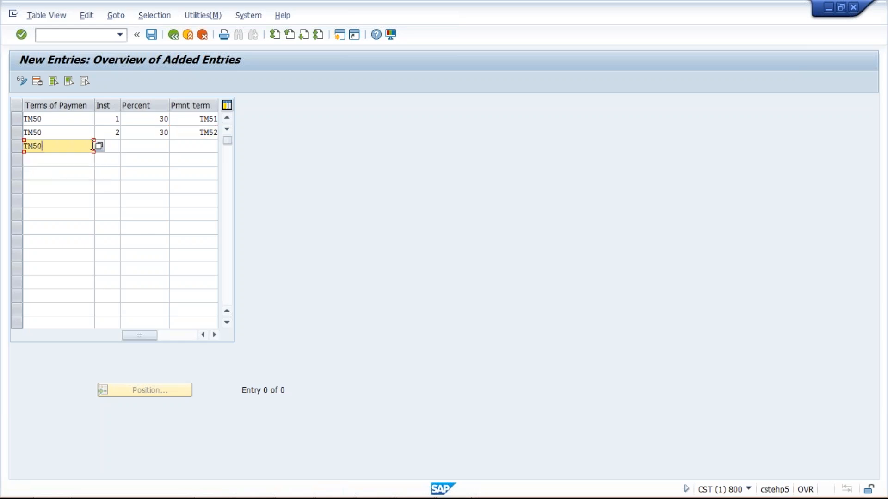
click(118, 146)
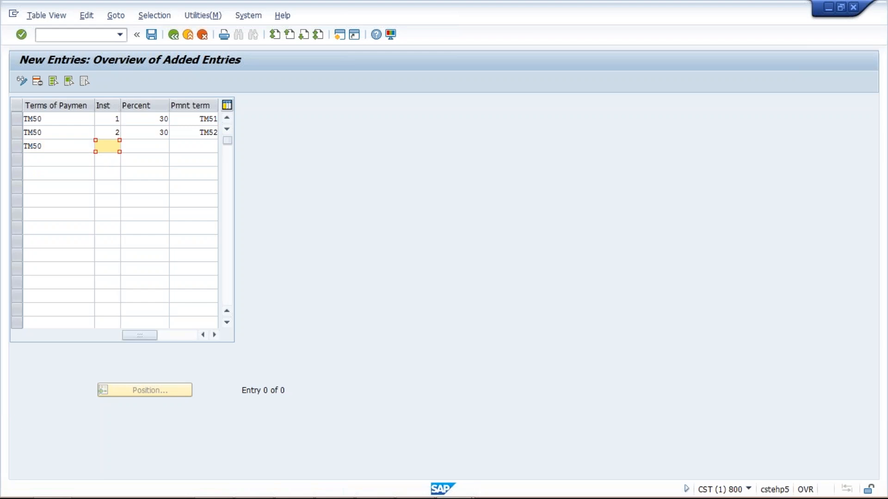
text(3)
click(143, 146)
text(40)
click(201, 145)
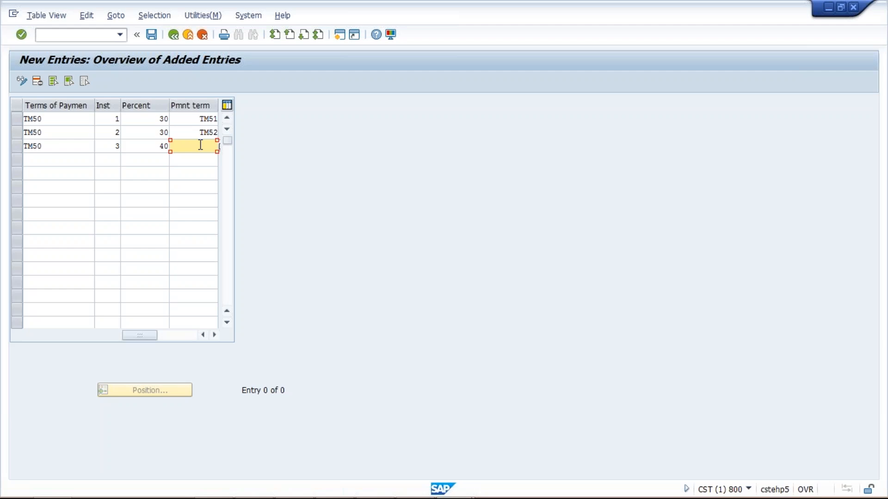
text(TM90)
key(Return)
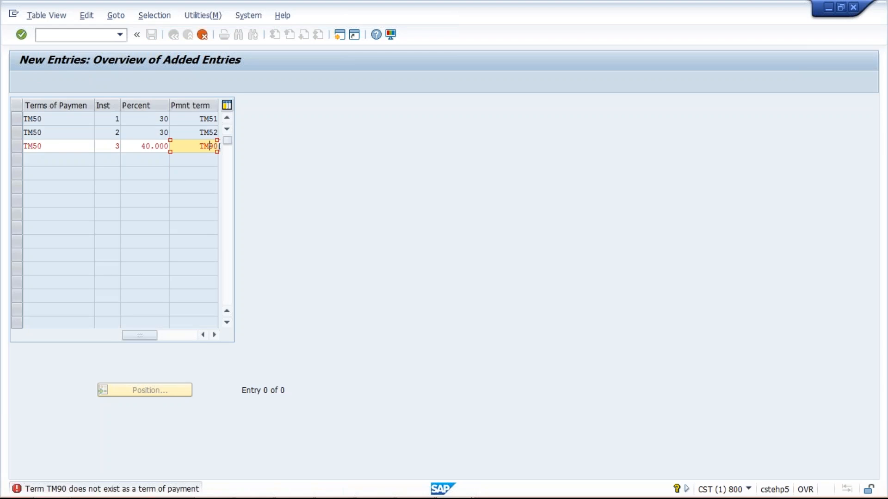
text(TM53)
key(Return)
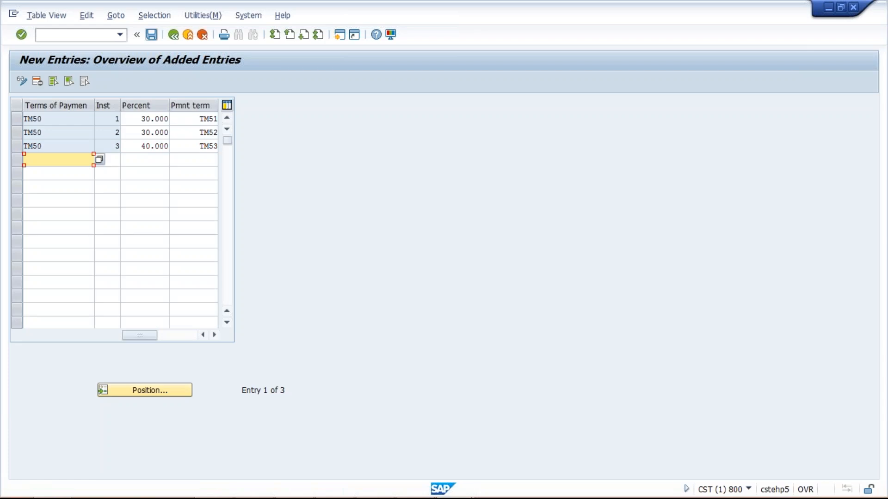
Save the three TM50 instalment entries under the TATA MOTOR customizing request.
click(152, 34)
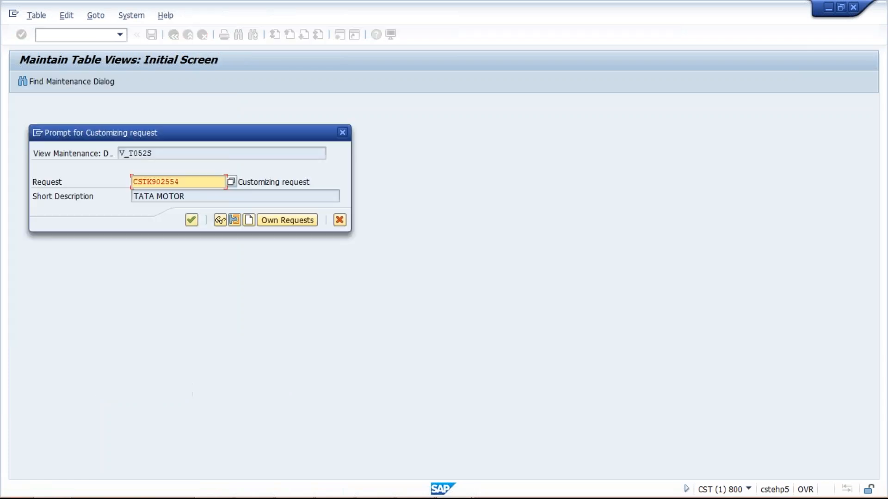
click(192, 220)
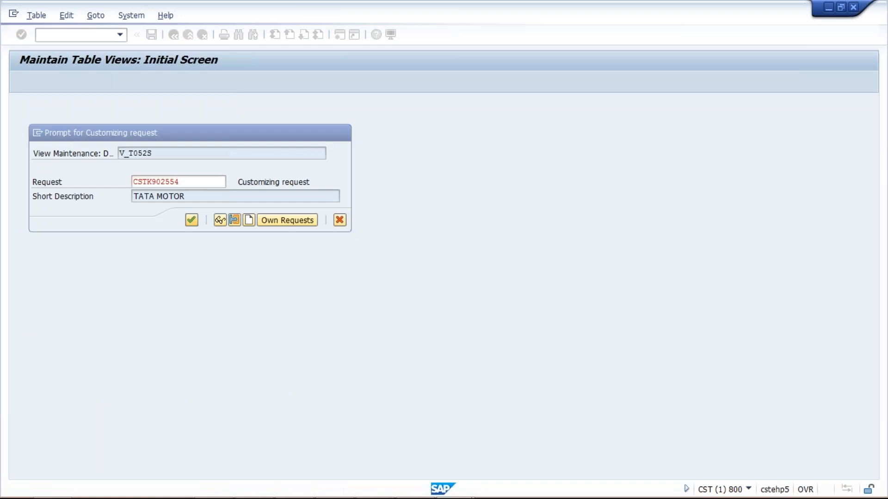
key(Return)
Review the main payment term and the assigned sub-term of each of the three instalment lines.
click(44, 120)
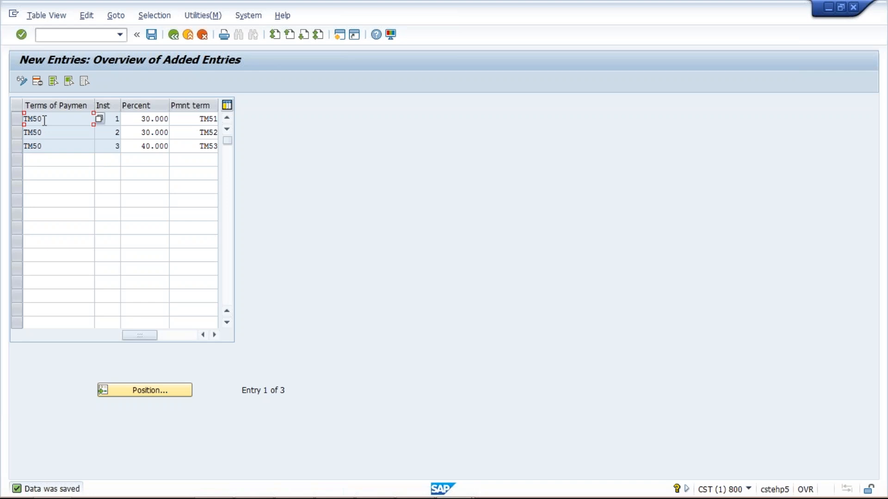
click(183, 119)
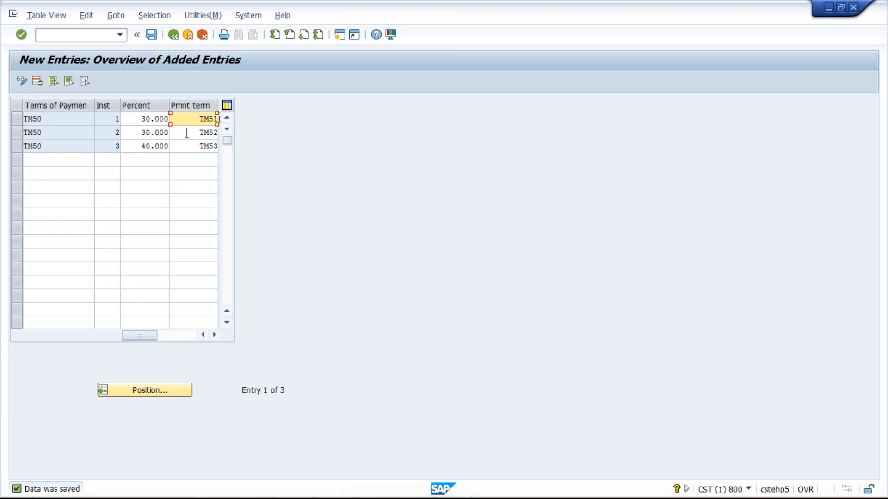
click(189, 133)
click(191, 147)
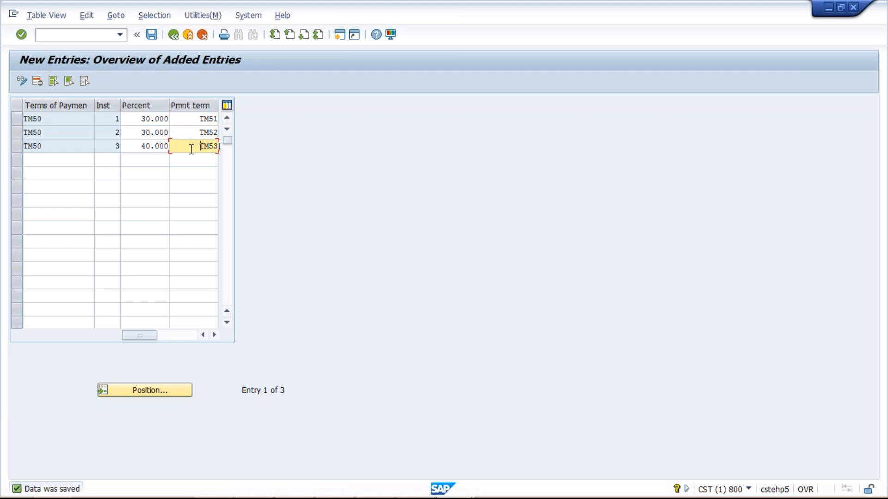
click(46, 119)
click(54, 132)
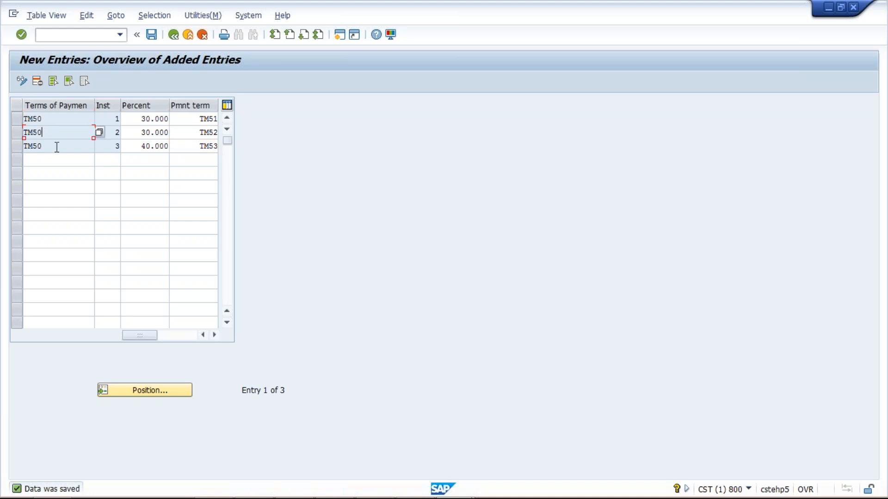
click(57, 147)
Open a new SAP session alongside the instalment entries.
mouse_move(443, 490)
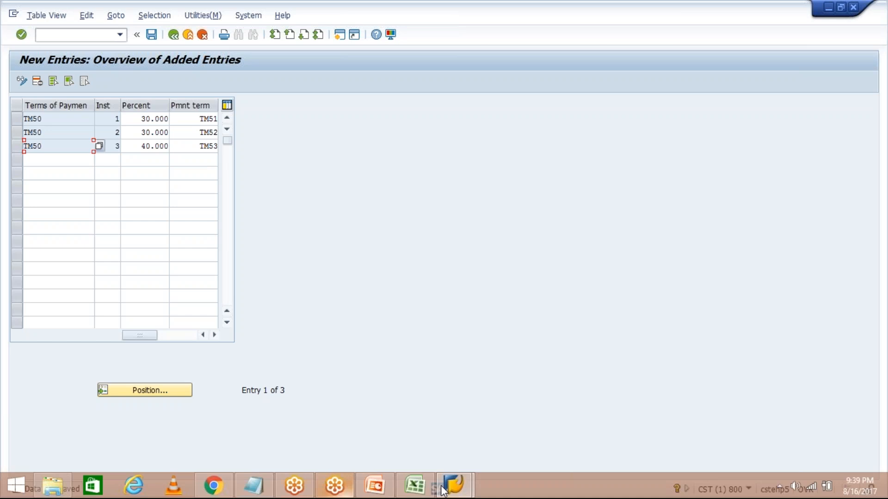
click(341, 38)
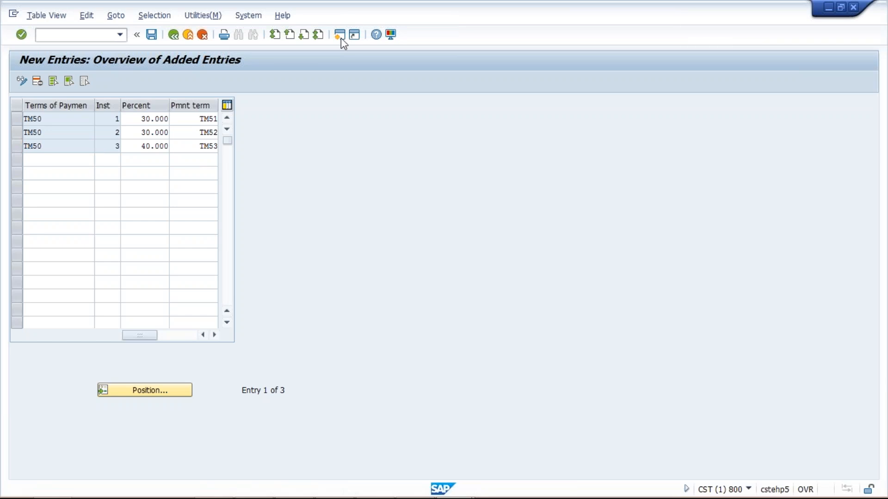
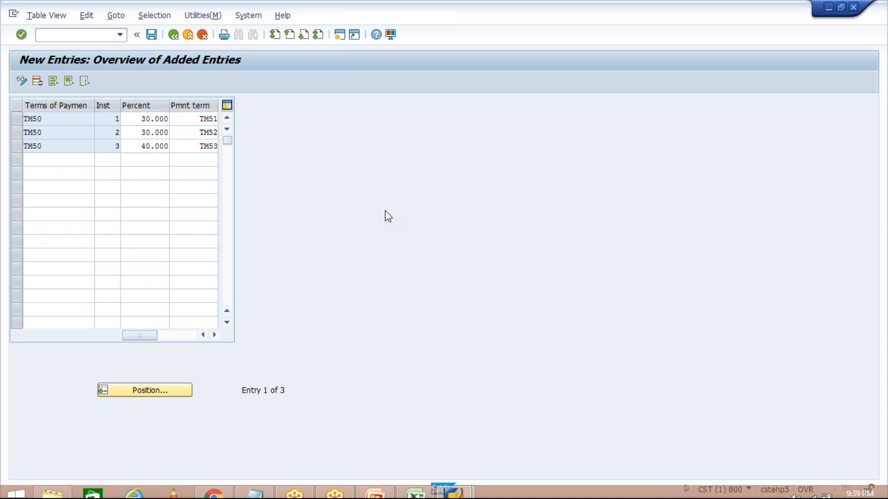
Start transaction FB60 in the new session and choose SHINE PVT LTD as the invoice vendor.
text(FB60)
key(Return)
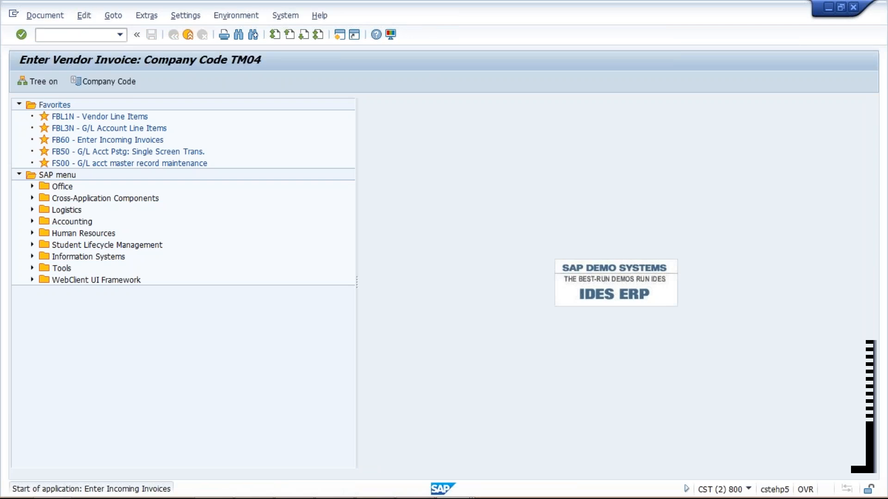
click(124, 144)
key(Down)
key(Return)
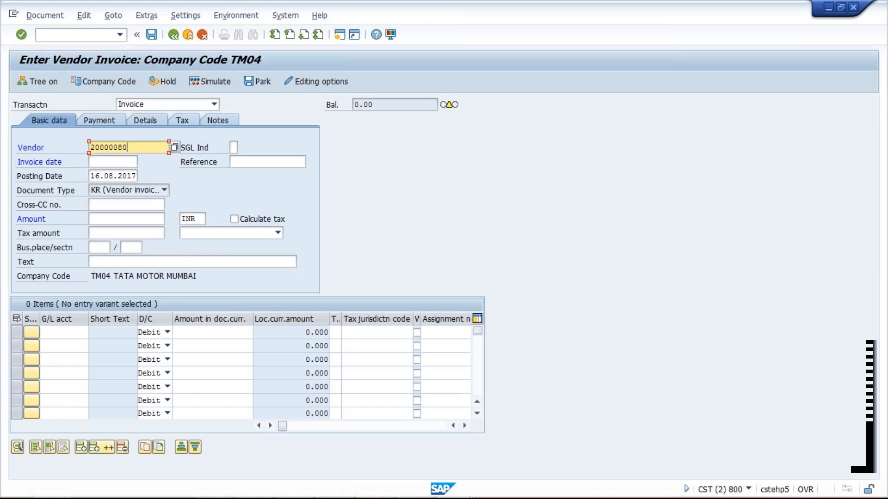
Set the vendor invoice date to 10.08.2017 and the invoice amount to 1000 INR.
key(Tab)
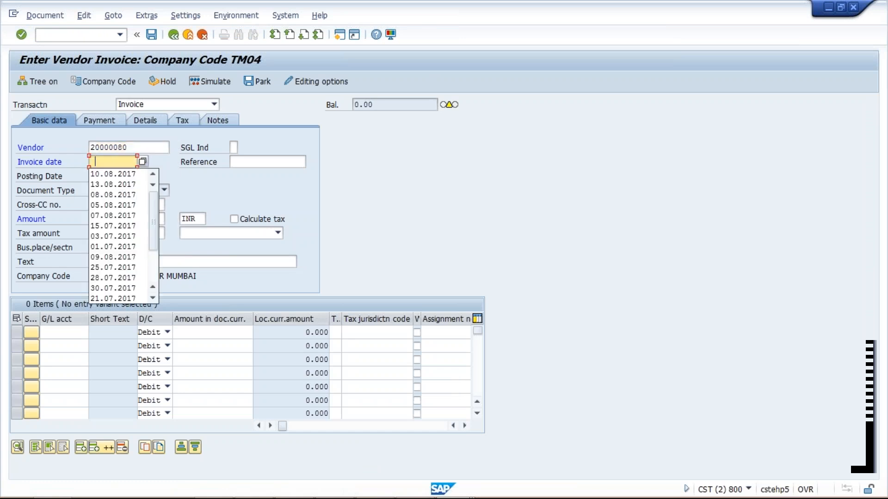
key(Down)
key(Return)
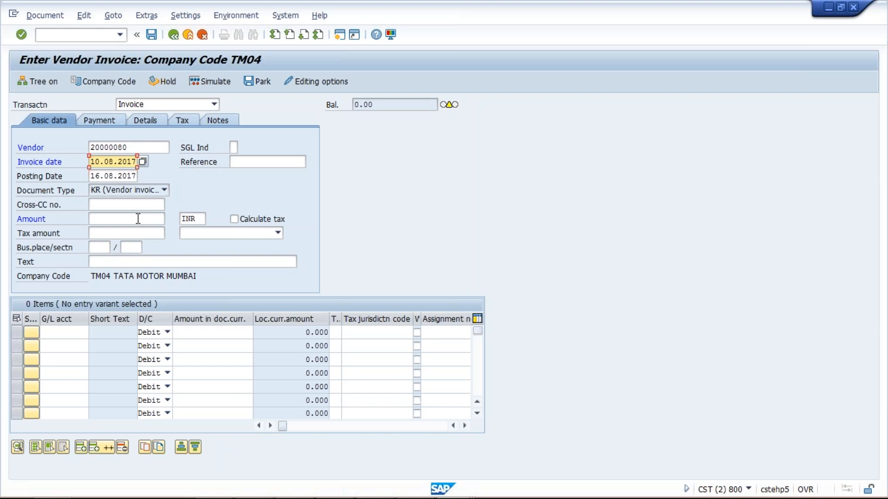
click(137, 219)
text(1000)
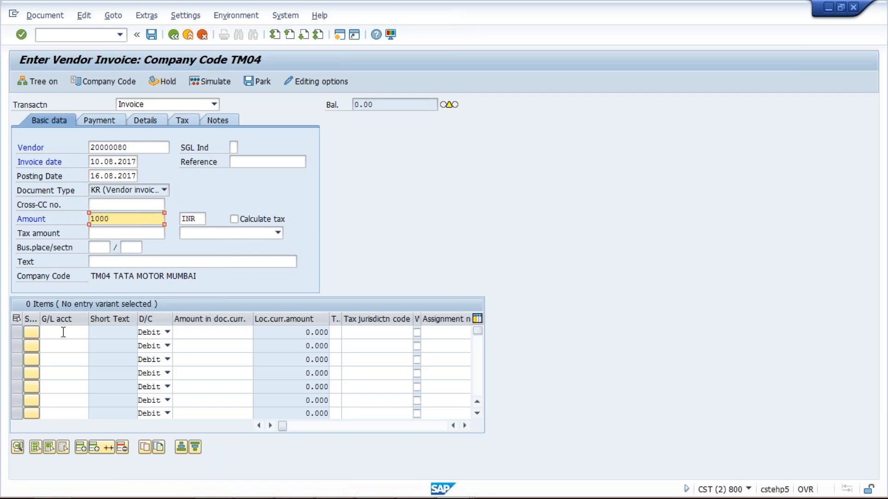
Add a debit line item of 1000 to G/L account 4000 and validate the invoice.
click(65, 332)
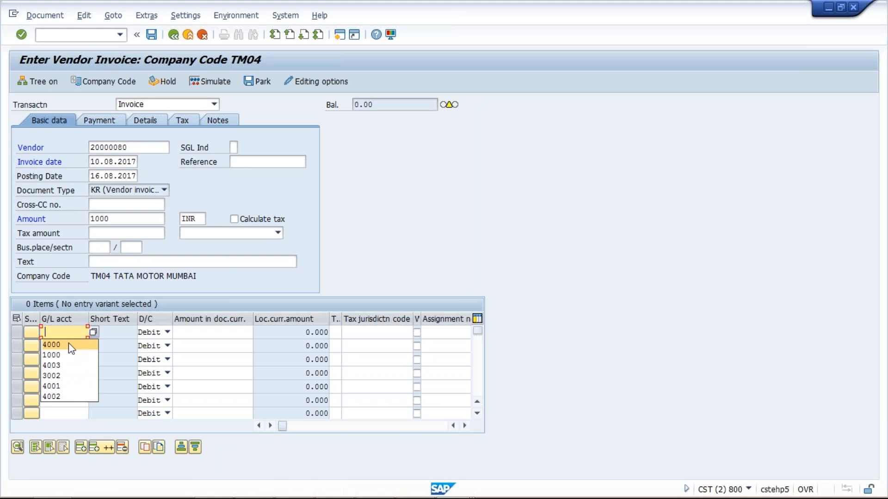
click(68, 345)
click(213, 333)
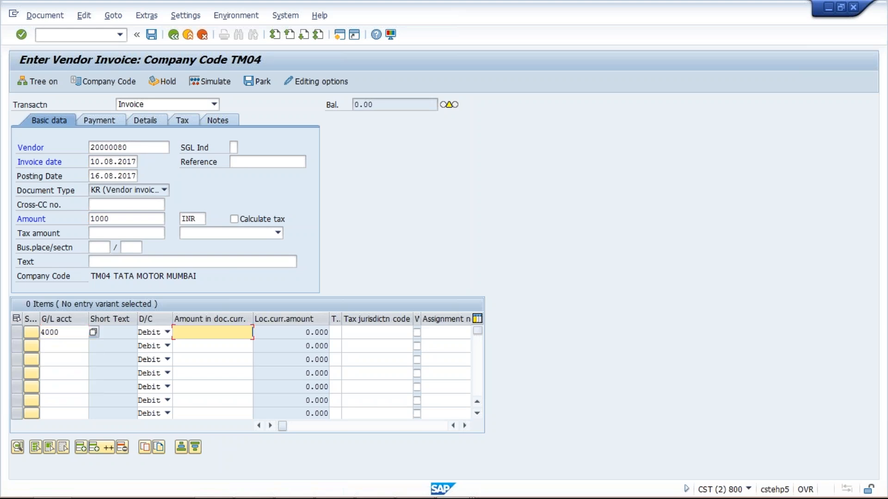
text(1000)
key(Return)
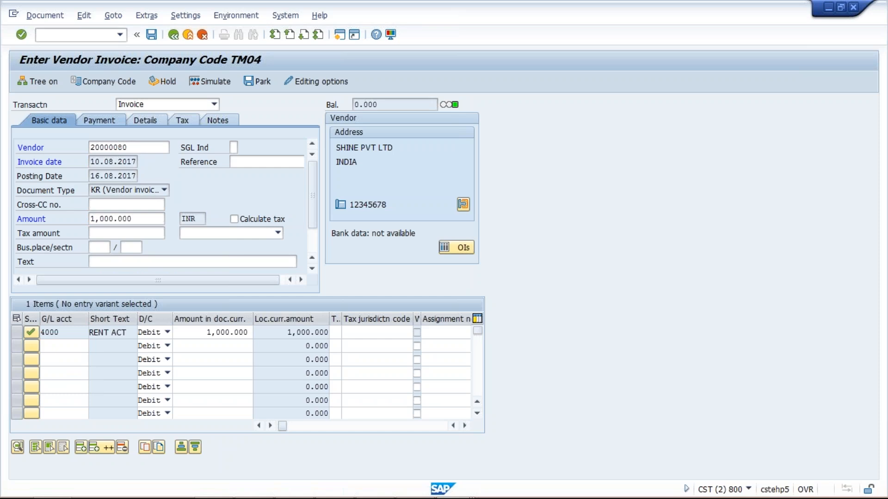
Change the invoice's payment terms to TM50 and accept the changed terms.
click(99, 121)
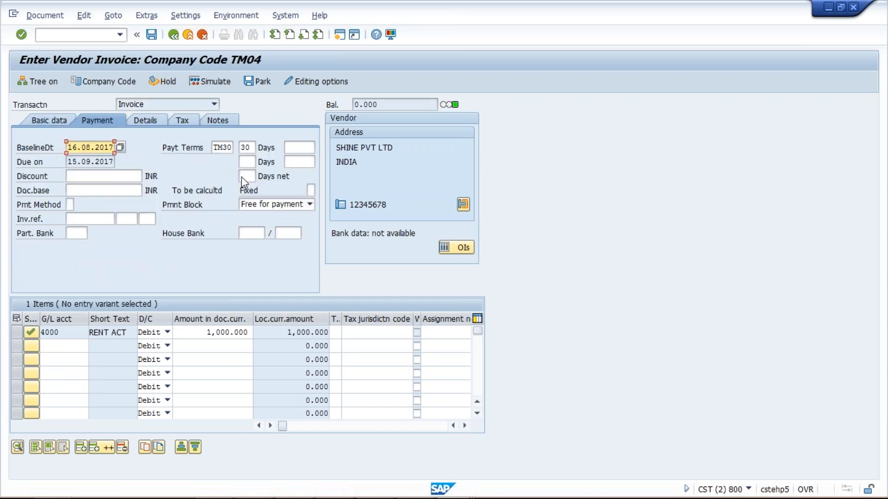
click(224, 147)
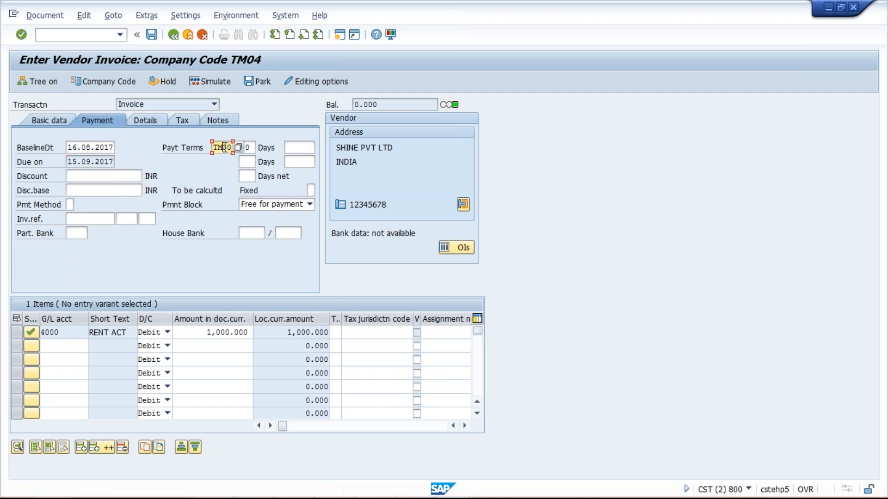
text(5)
key(Return)
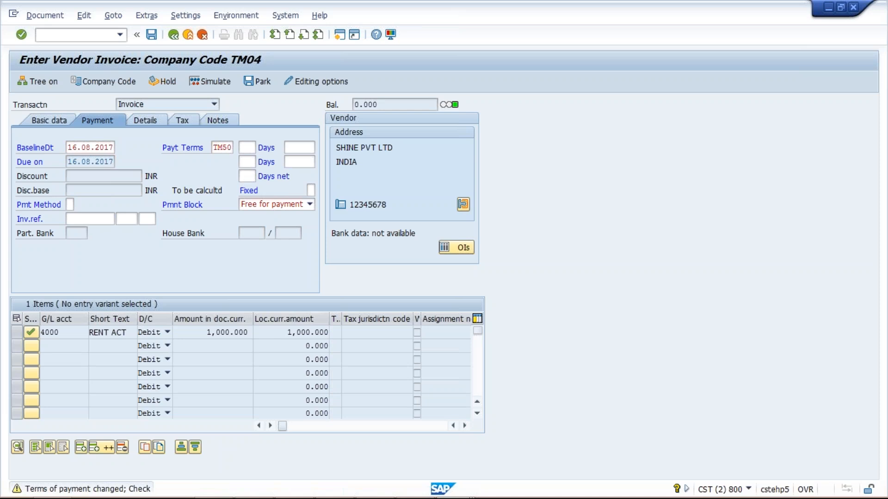
key(Return)
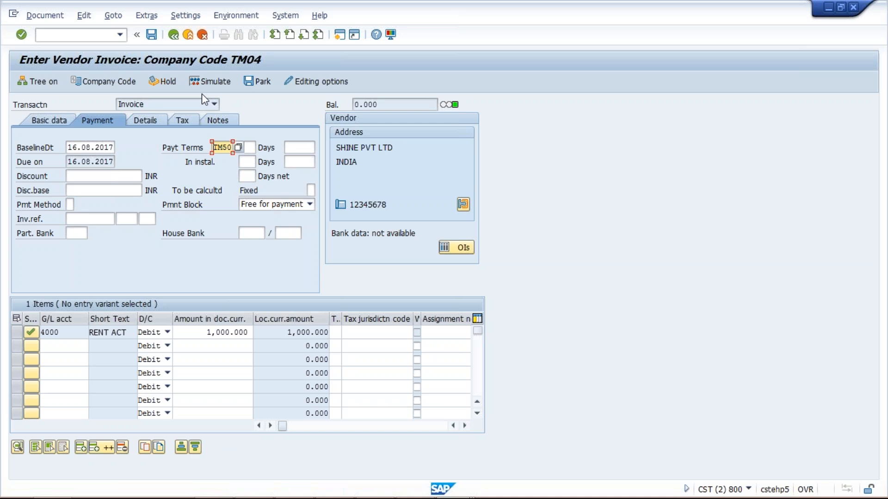
Simulate the invoice to check how the vendor amount splits into instalment lines, and post it.
click(207, 82)
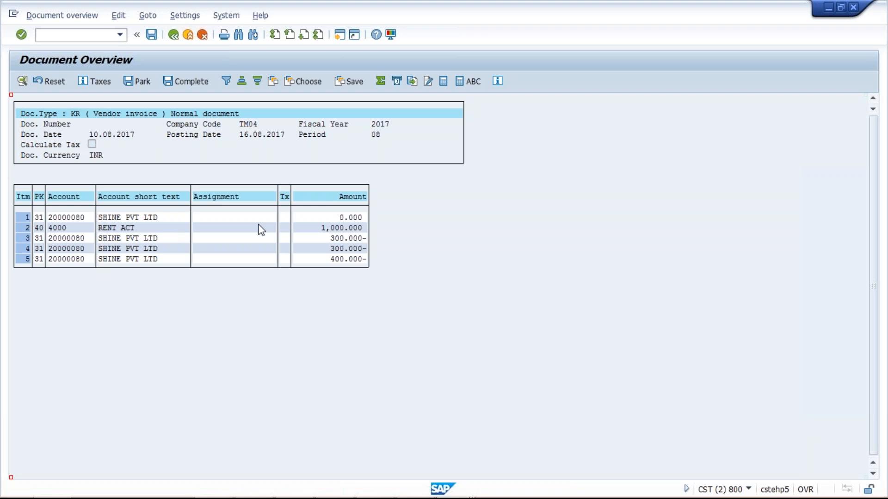
click(331, 215)
click(337, 216)
click(350, 218)
click(329, 238)
click(328, 261)
click(152, 35)
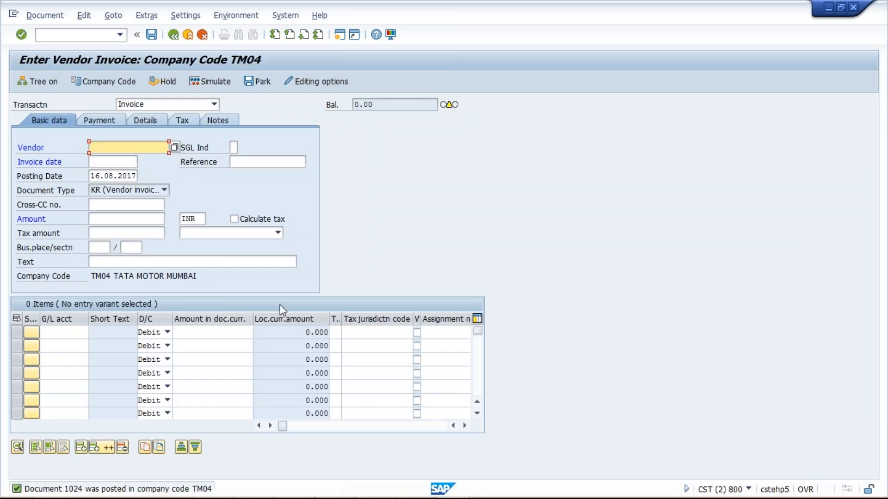
Switch to the session with the instalment entries and start transaction FBL1N in it.
mouse_move(454, 497)
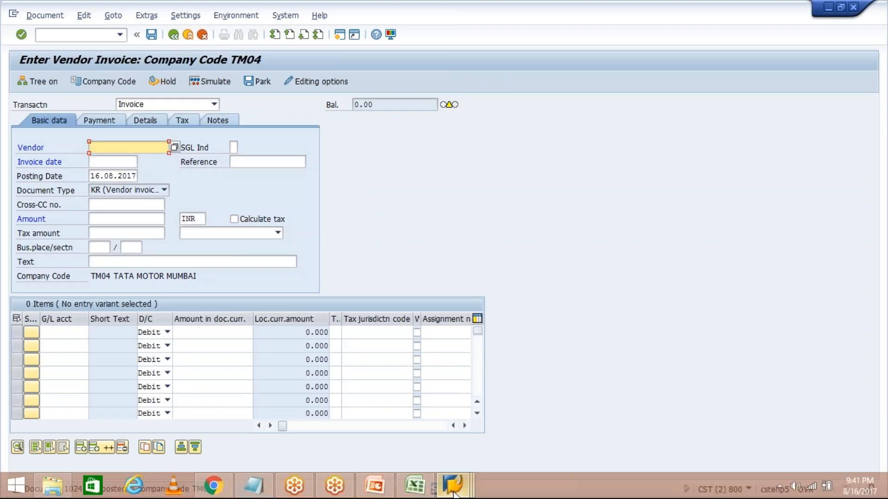
click(454, 495)
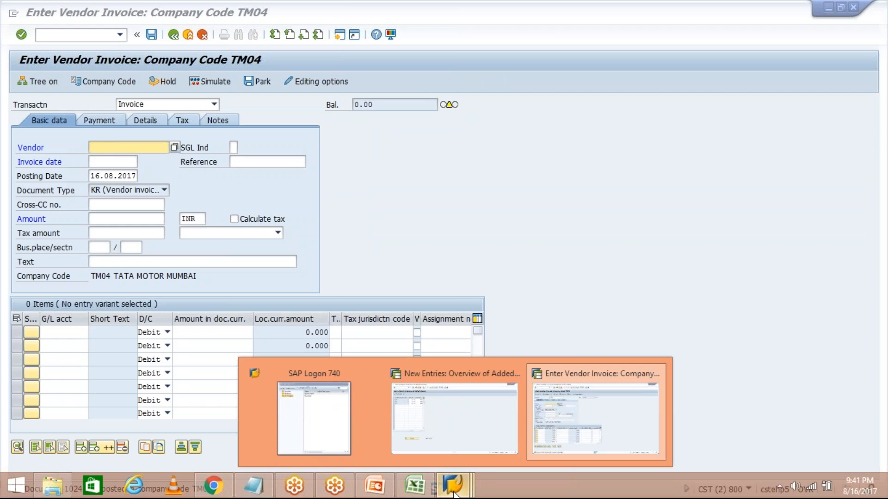
click(470, 453)
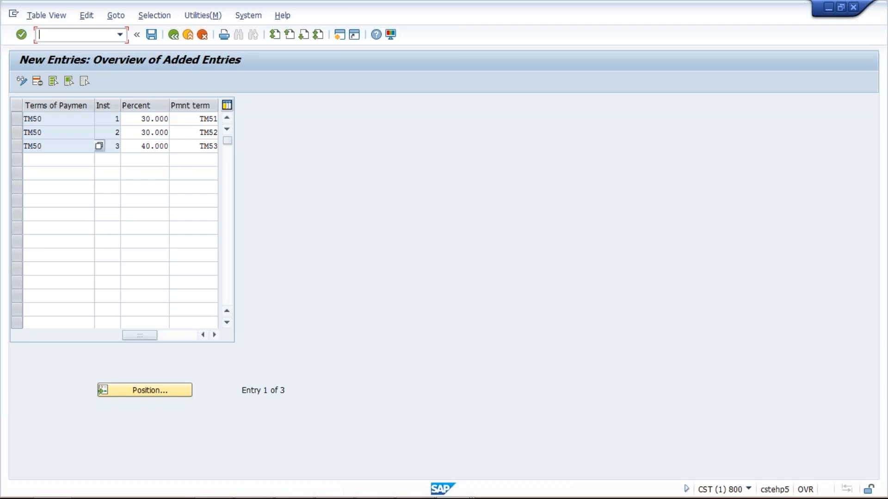
text(/NFBL1N)
key(Return)
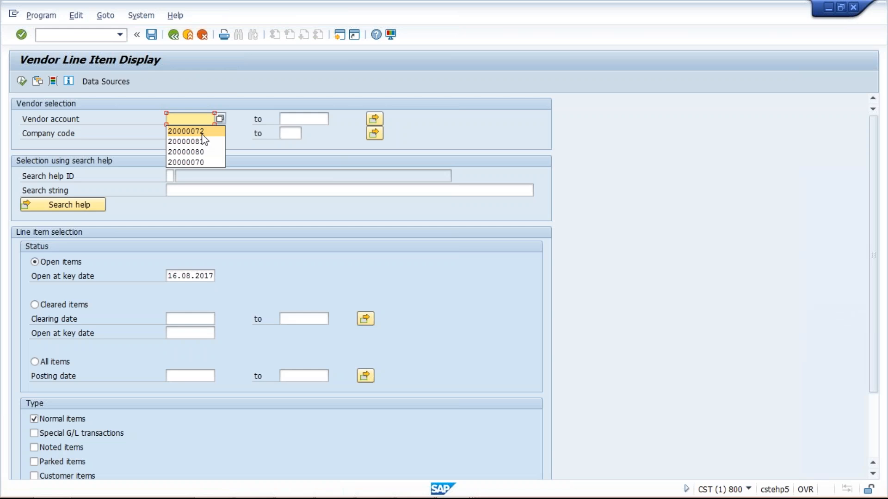
List the open items of vendor SHINE PVT LTD in company code TM04 and locate the lines of document 1024.
click(204, 152)
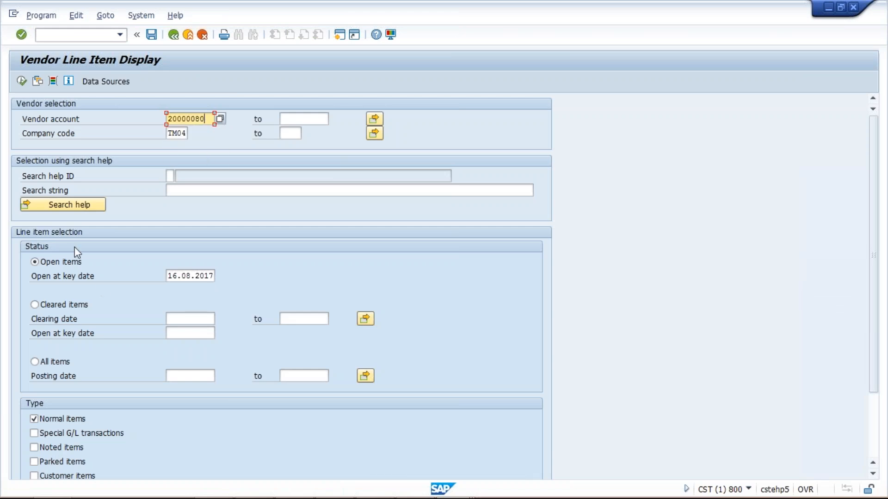
click(22, 82)
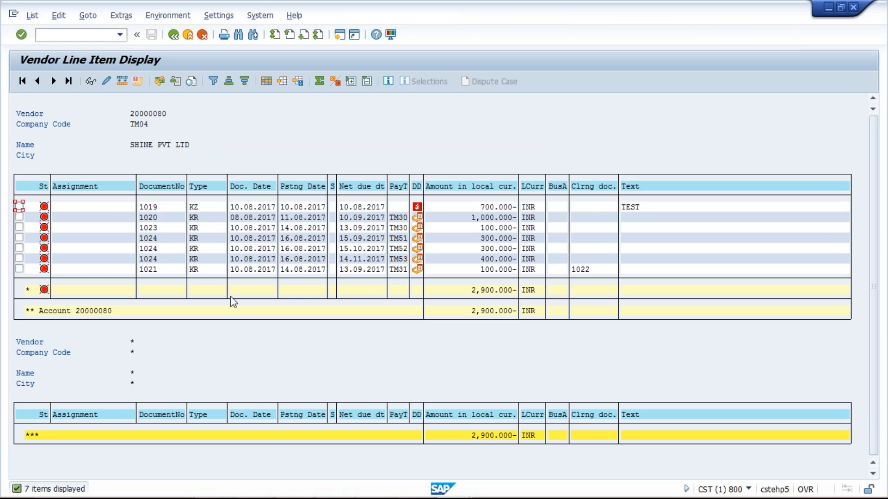
click(150, 239)
click(150, 249)
Filter the vendor line items by document number 1024.
click(164, 187)
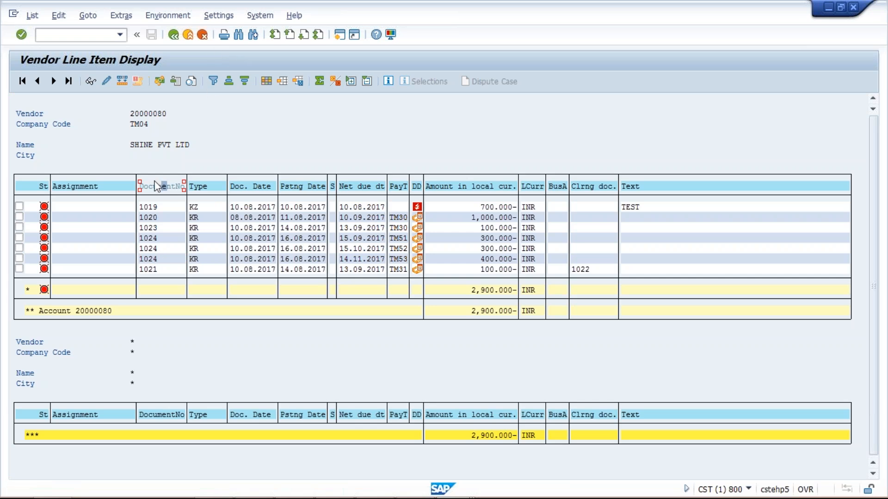
click(213, 80)
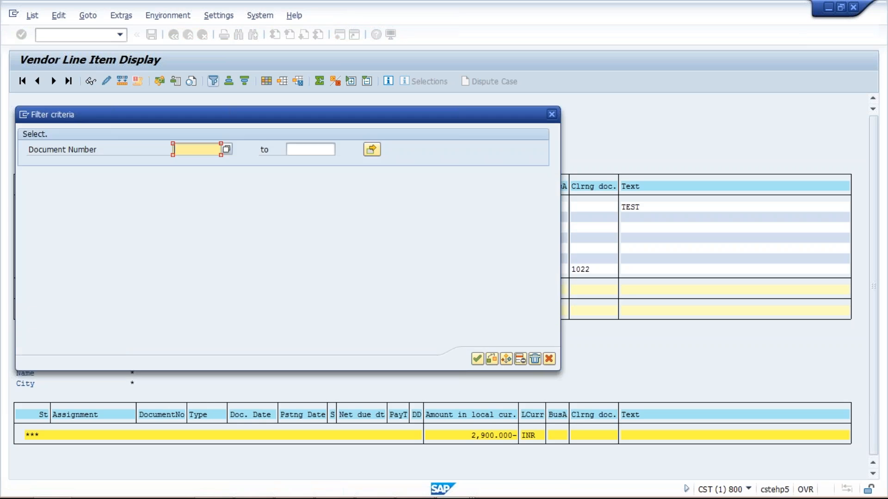
text(1024)
key(Return)
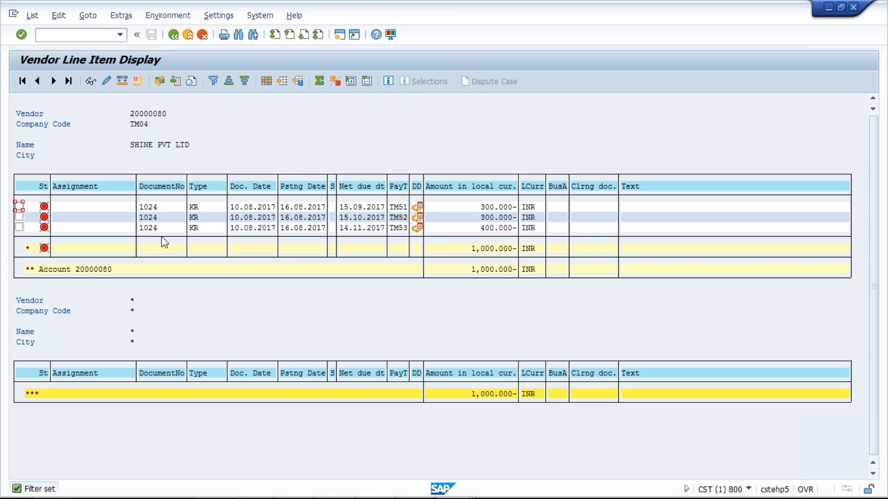
Examine the amount, posting date and net due date of each instalment line of document 1024.
click(476, 206)
click(286, 206)
click(475, 207)
click(286, 211)
click(356, 209)
click(490, 207)
click(301, 218)
click(354, 220)
click(489, 230)
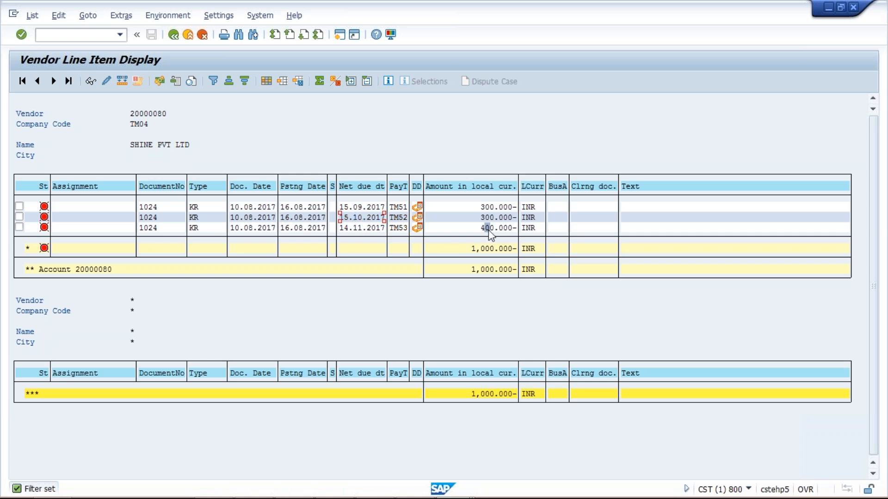
click(360, 229)
Compare the net due dates of the TM51, TM52 and TM53 lines and check the first instalment's due status.
click(481, 206)
click(359, 209)
click(437, 210)
click(486, 207)
click(451, 228)
click(449, 219)
click(360, 221)
click(362, 229)
click(357, 218)
click(361, 229)
click(365, 207)
click(374, 206)
mouse_move(418, 209)
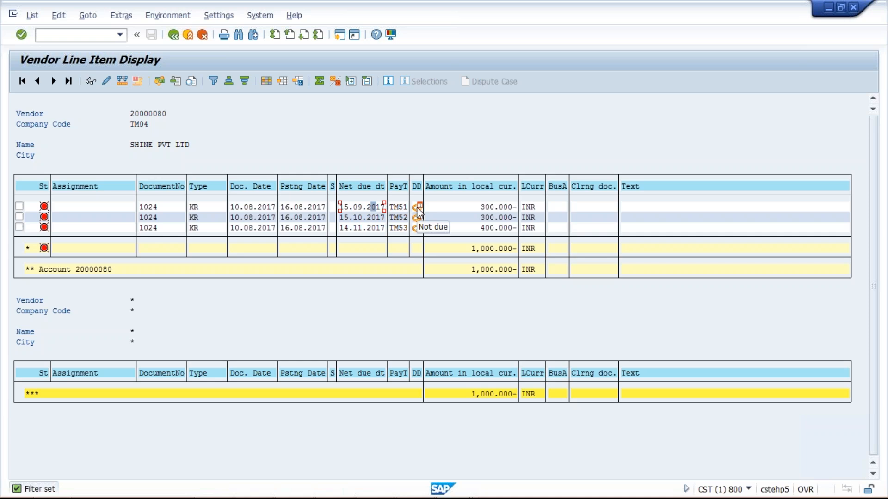